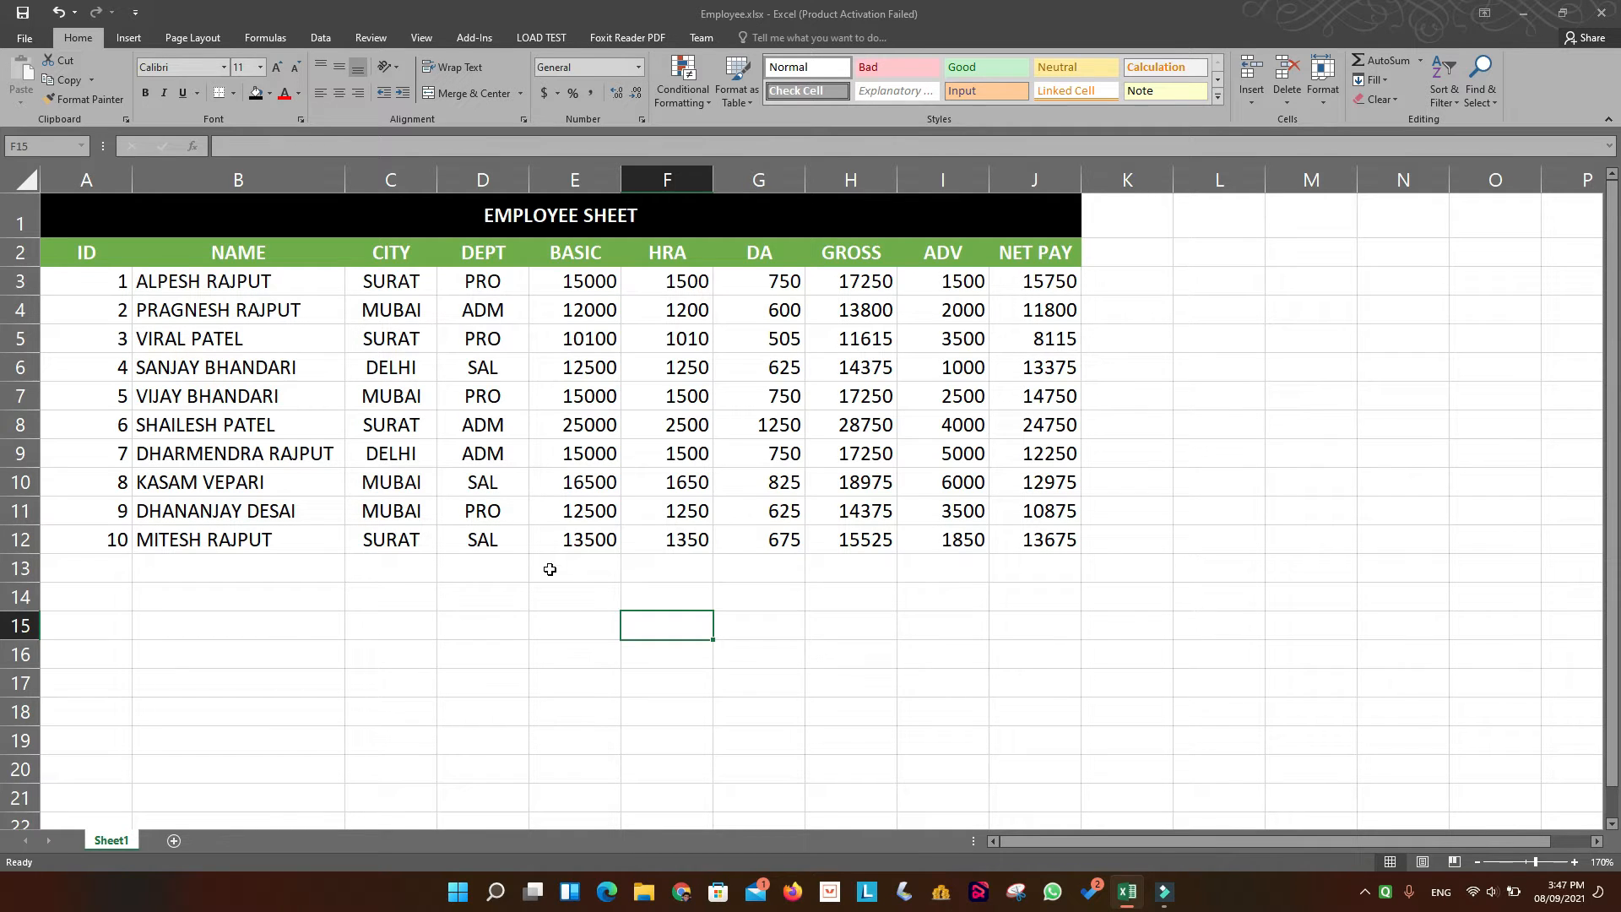
# Examine the employee table, focusing on the CITY and DEPT columns and the different entries they contain.
pyautogui.click(406, 271)
pyautogui.click(399, 256)
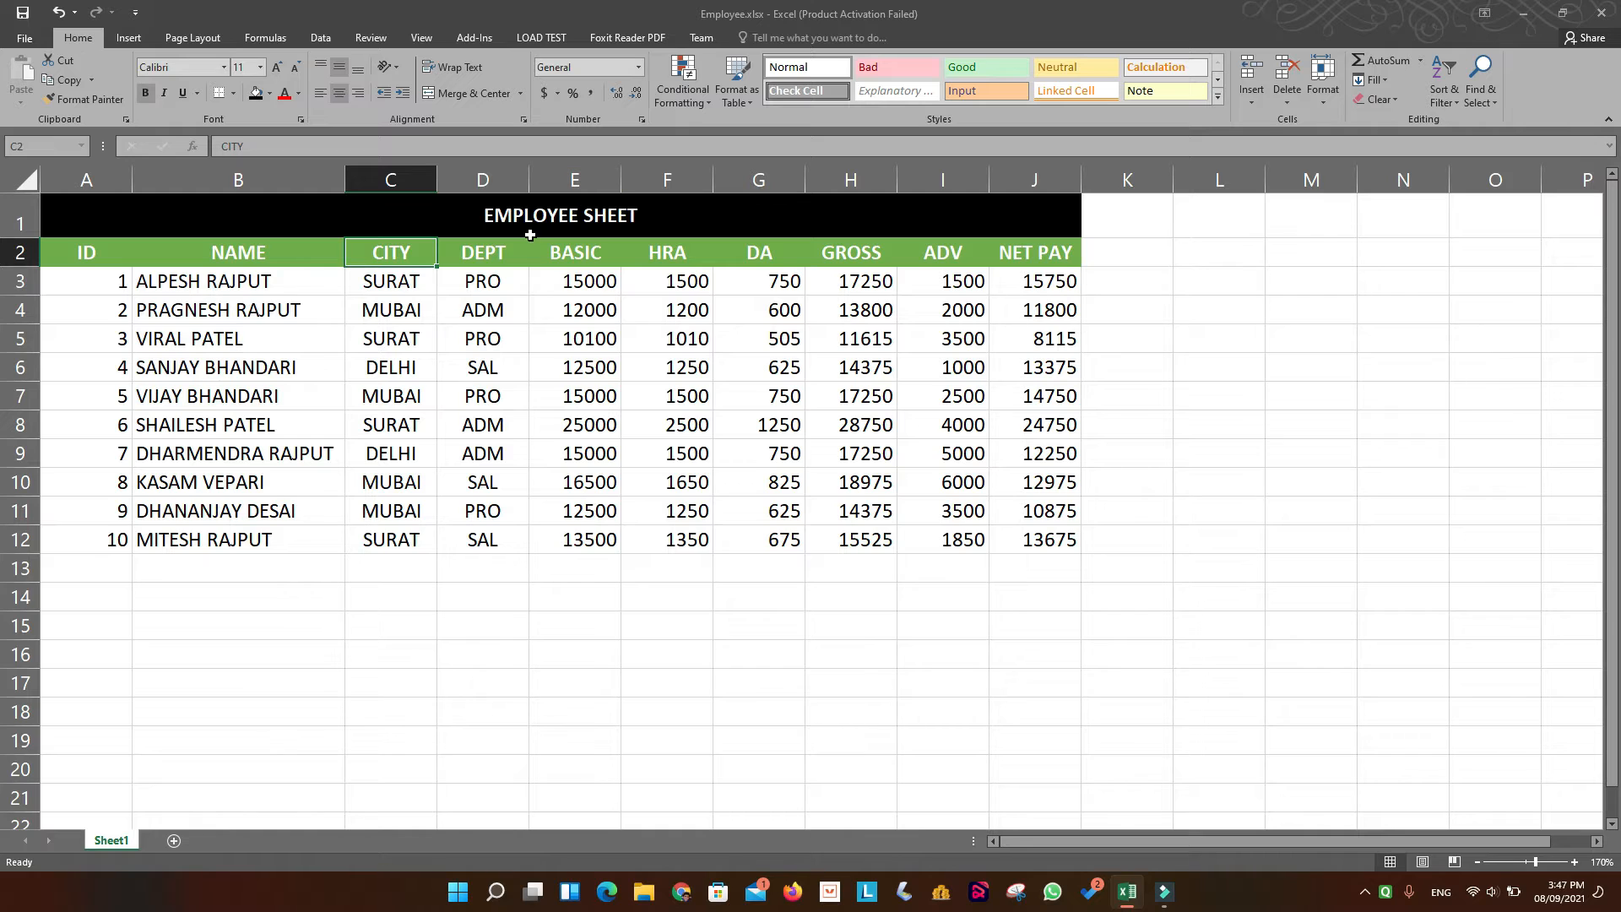
pyautogui.click(486, 259)
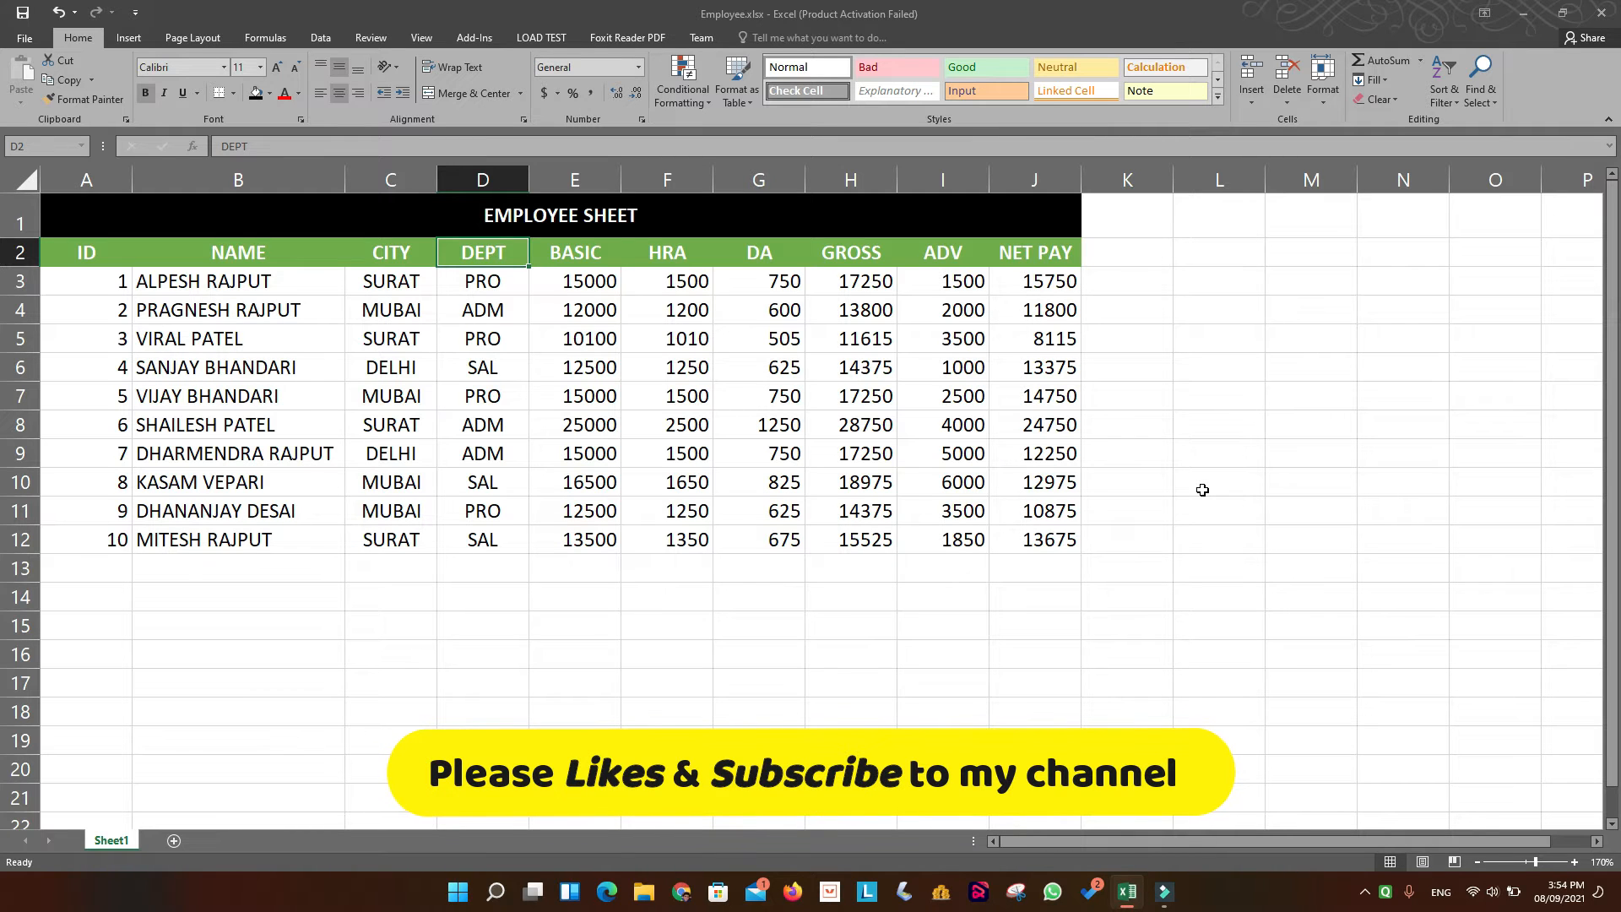
pyautogui.click(668, 634)
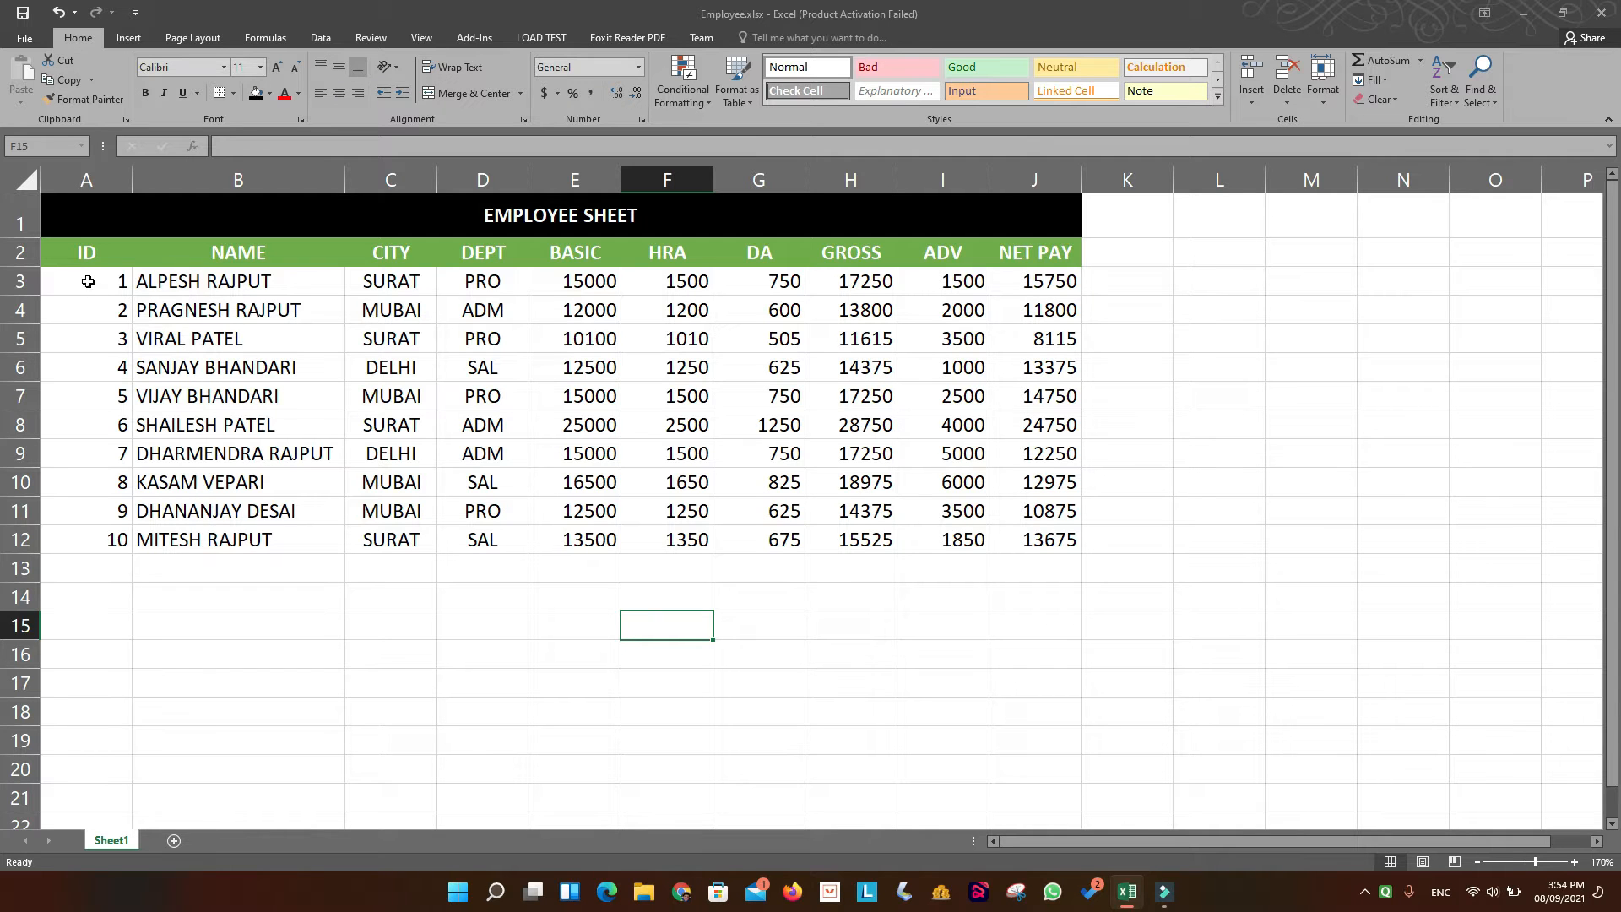
pyautogui.moveTo(79, 254); pyautogui.dragTo(1047, 540)
pyautogui.click(867, 599)
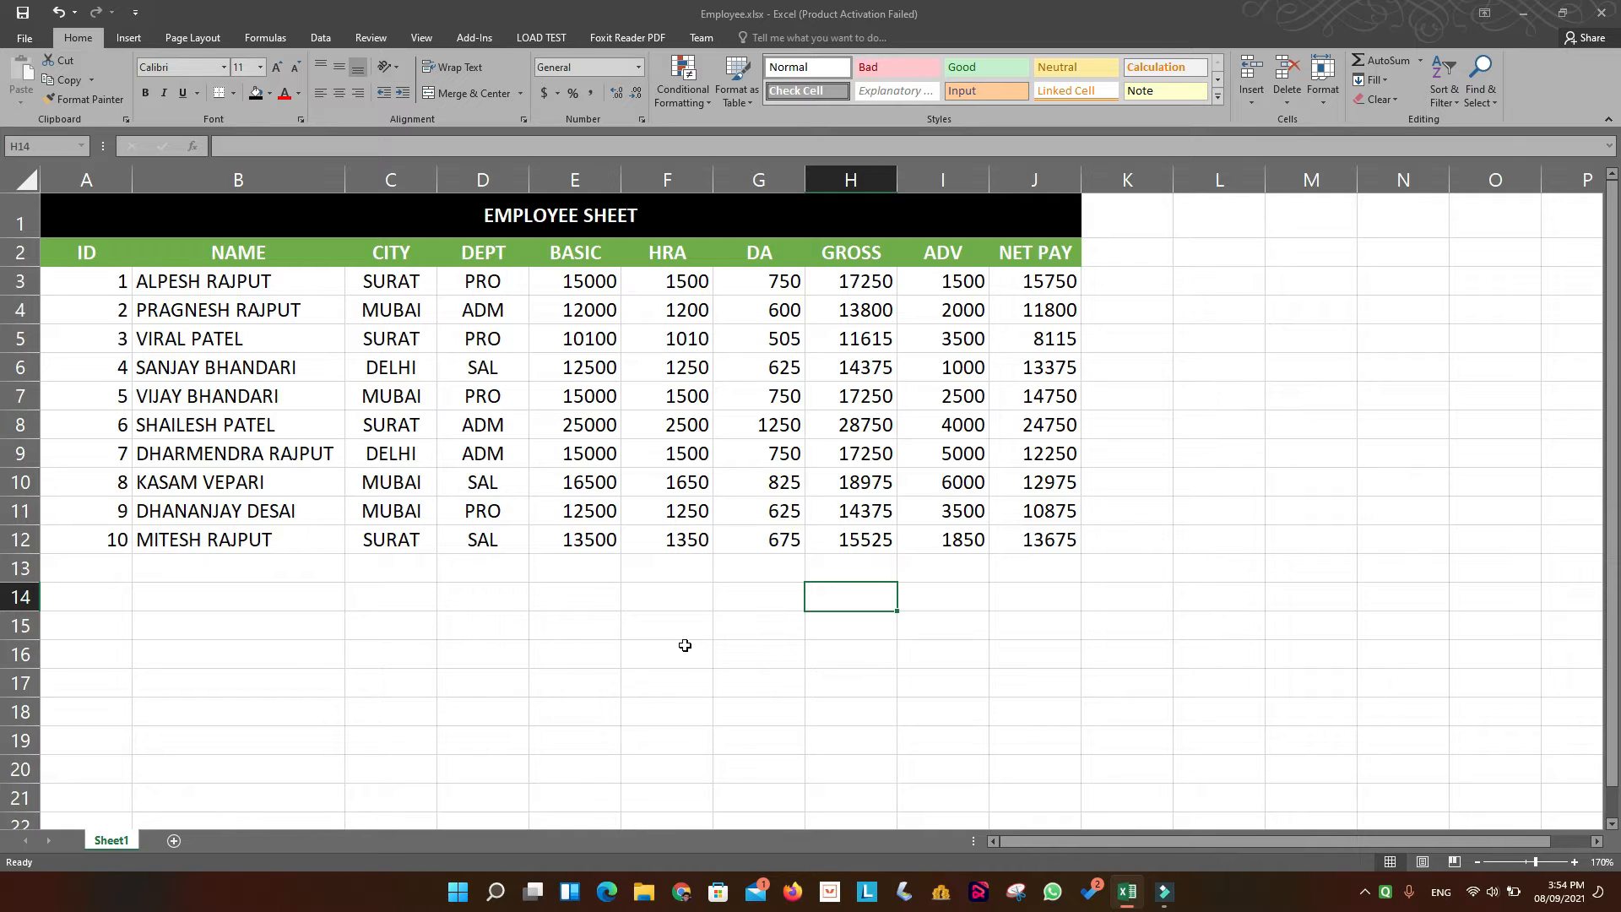
pyautogui.click(385, 263)
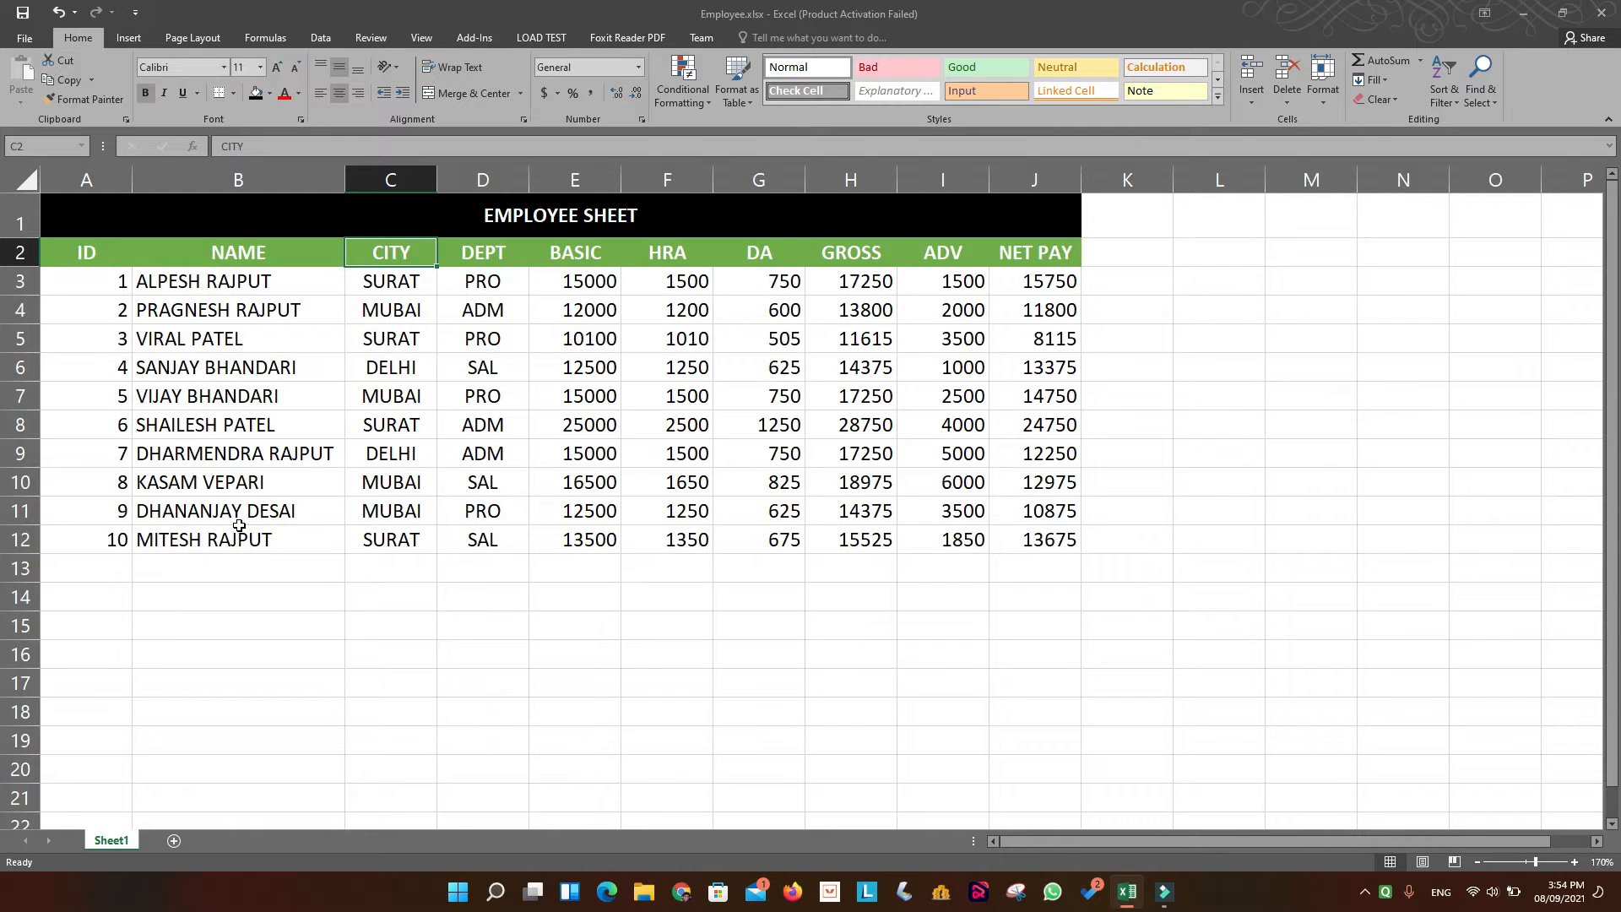
pyautogui.click(392, 287)
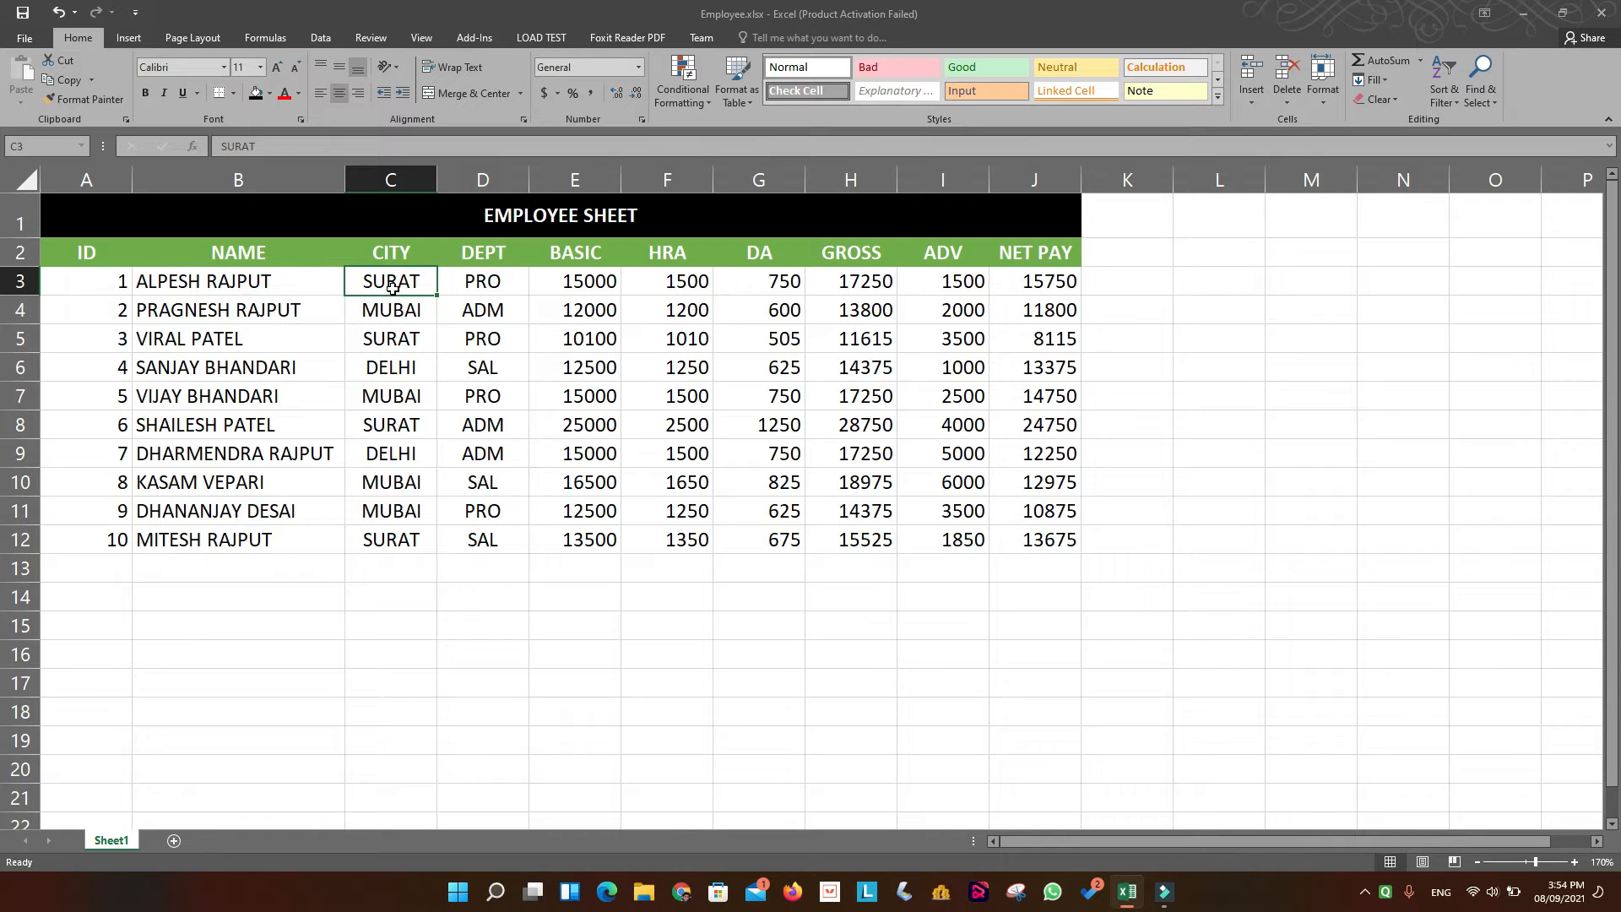
pyautogui.click(389, 318)
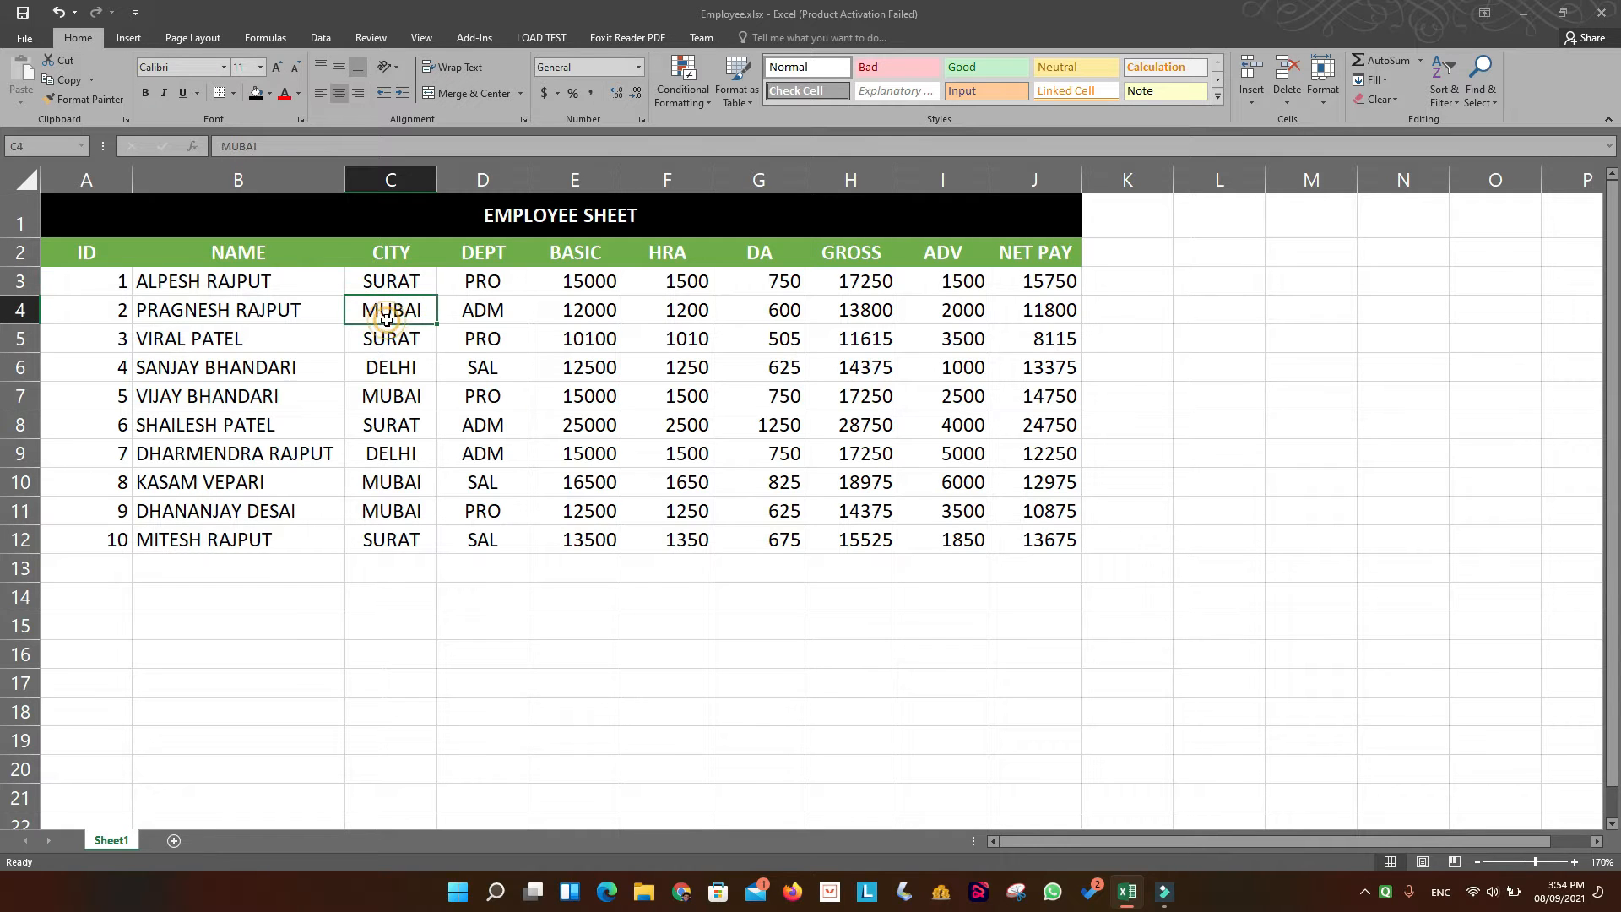
pyautogui.click(390, 375)
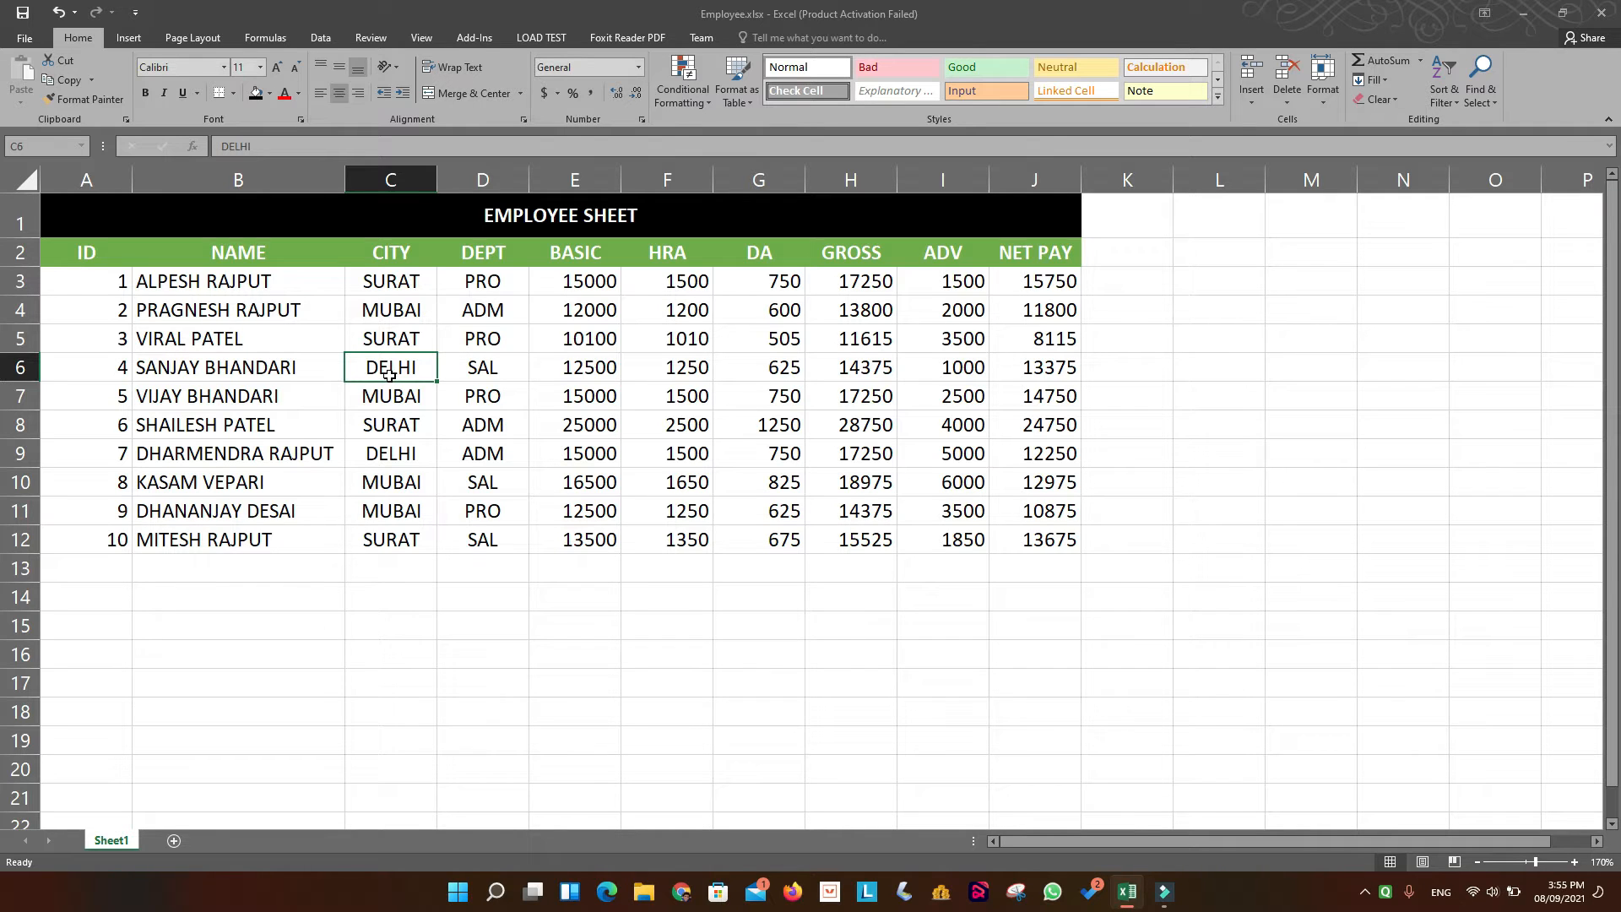
pyautogui.click(478, 256)
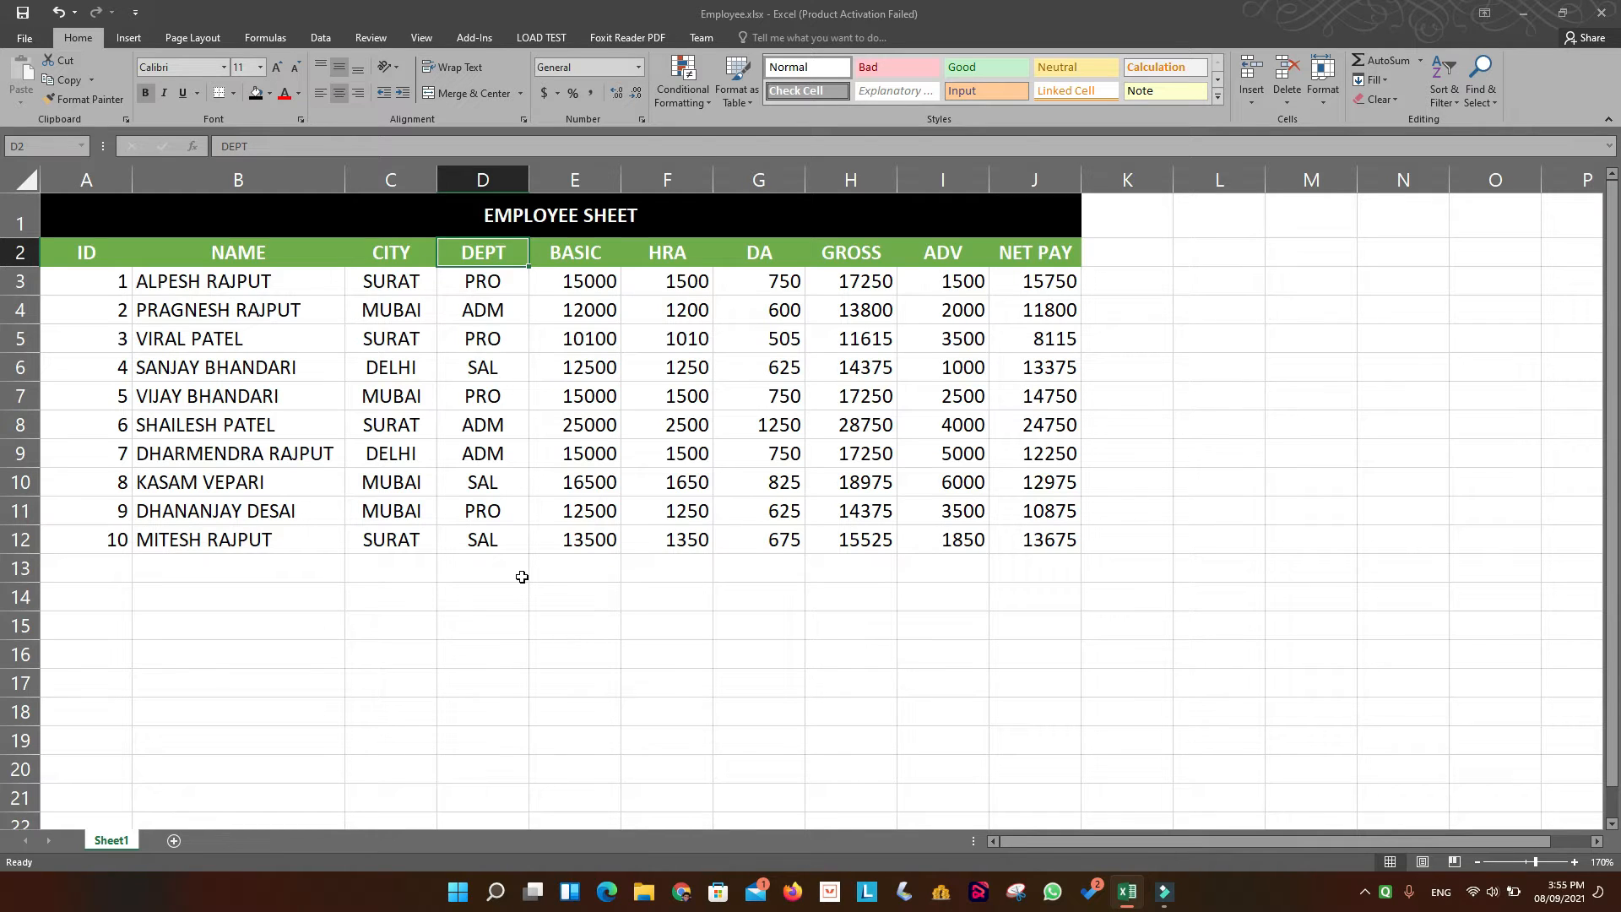
pyautogui.click(481, 287)
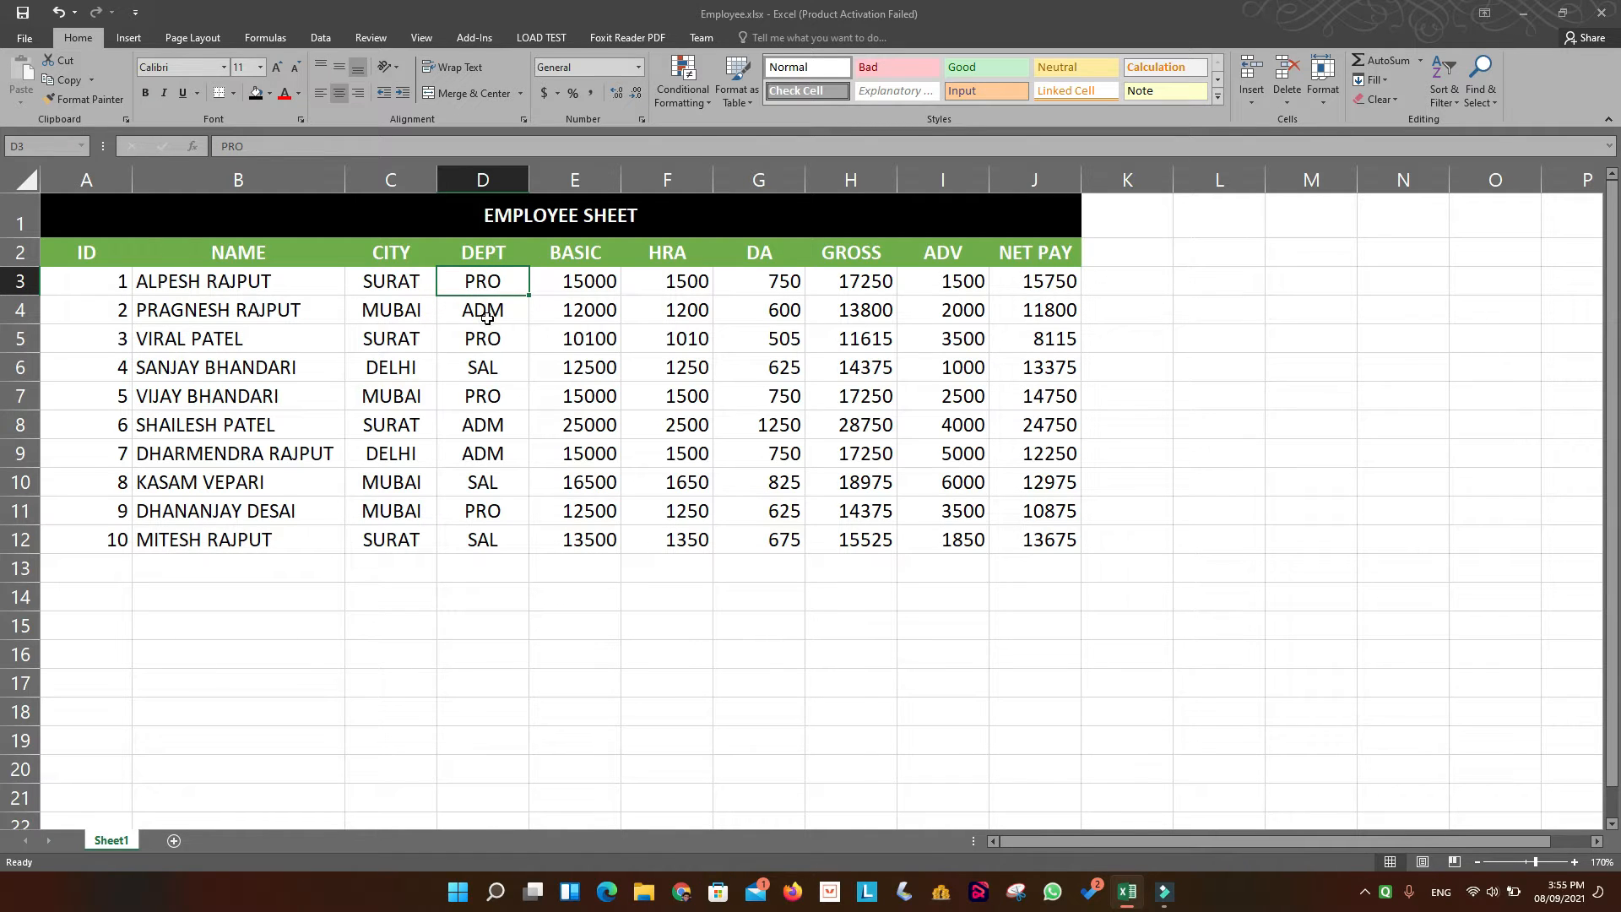
pyautogui.click(486, 317)
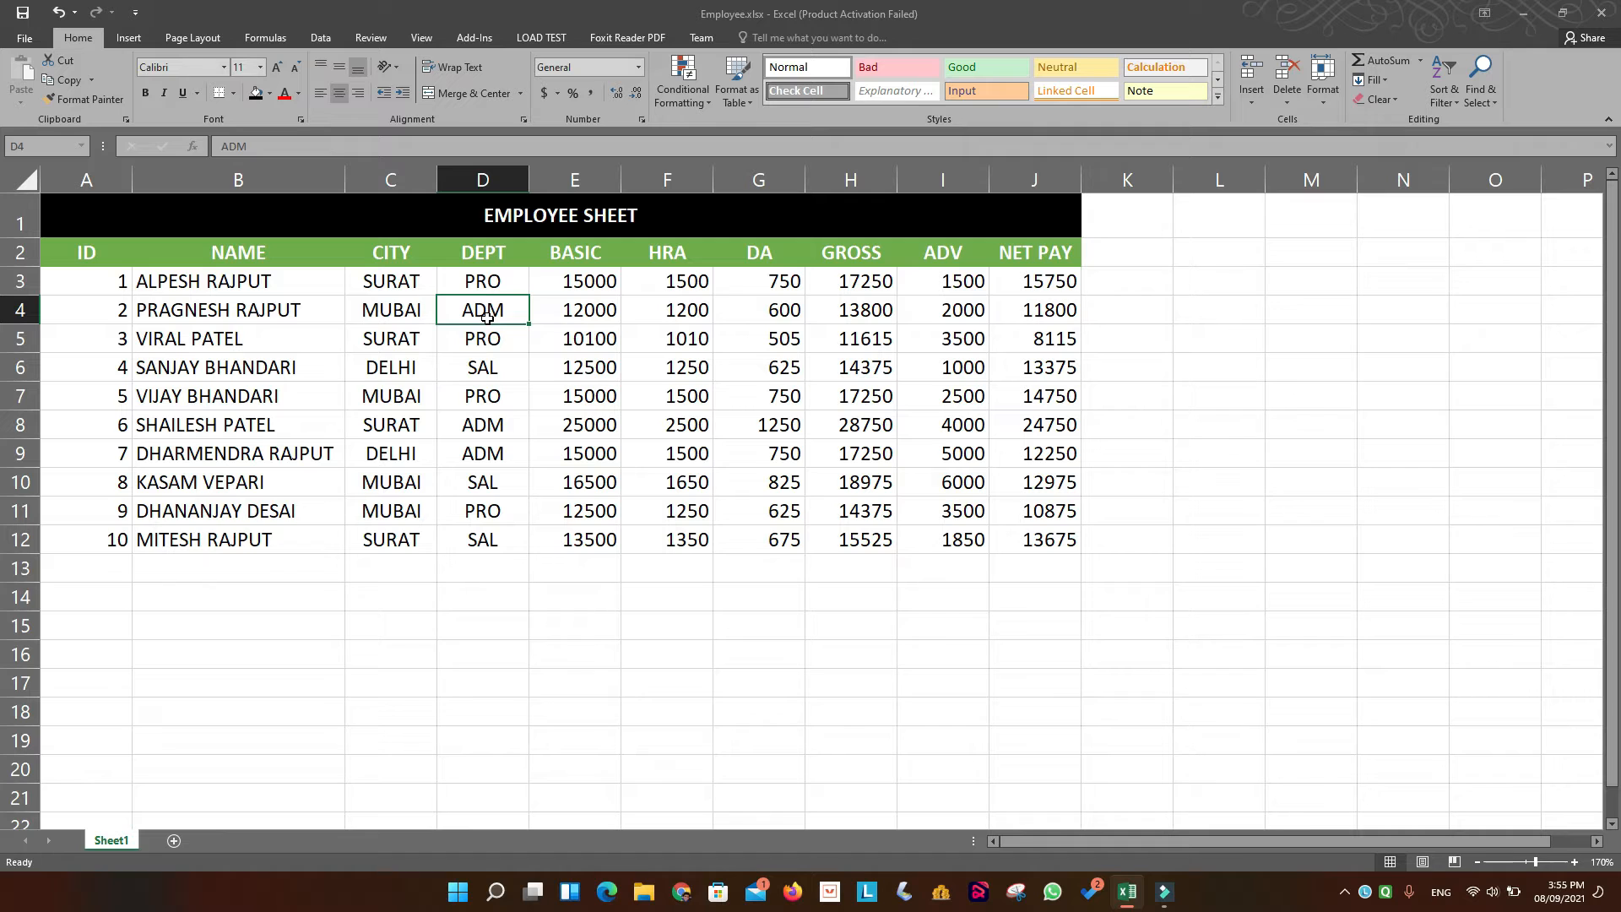
pyautogui.click(483, 369)
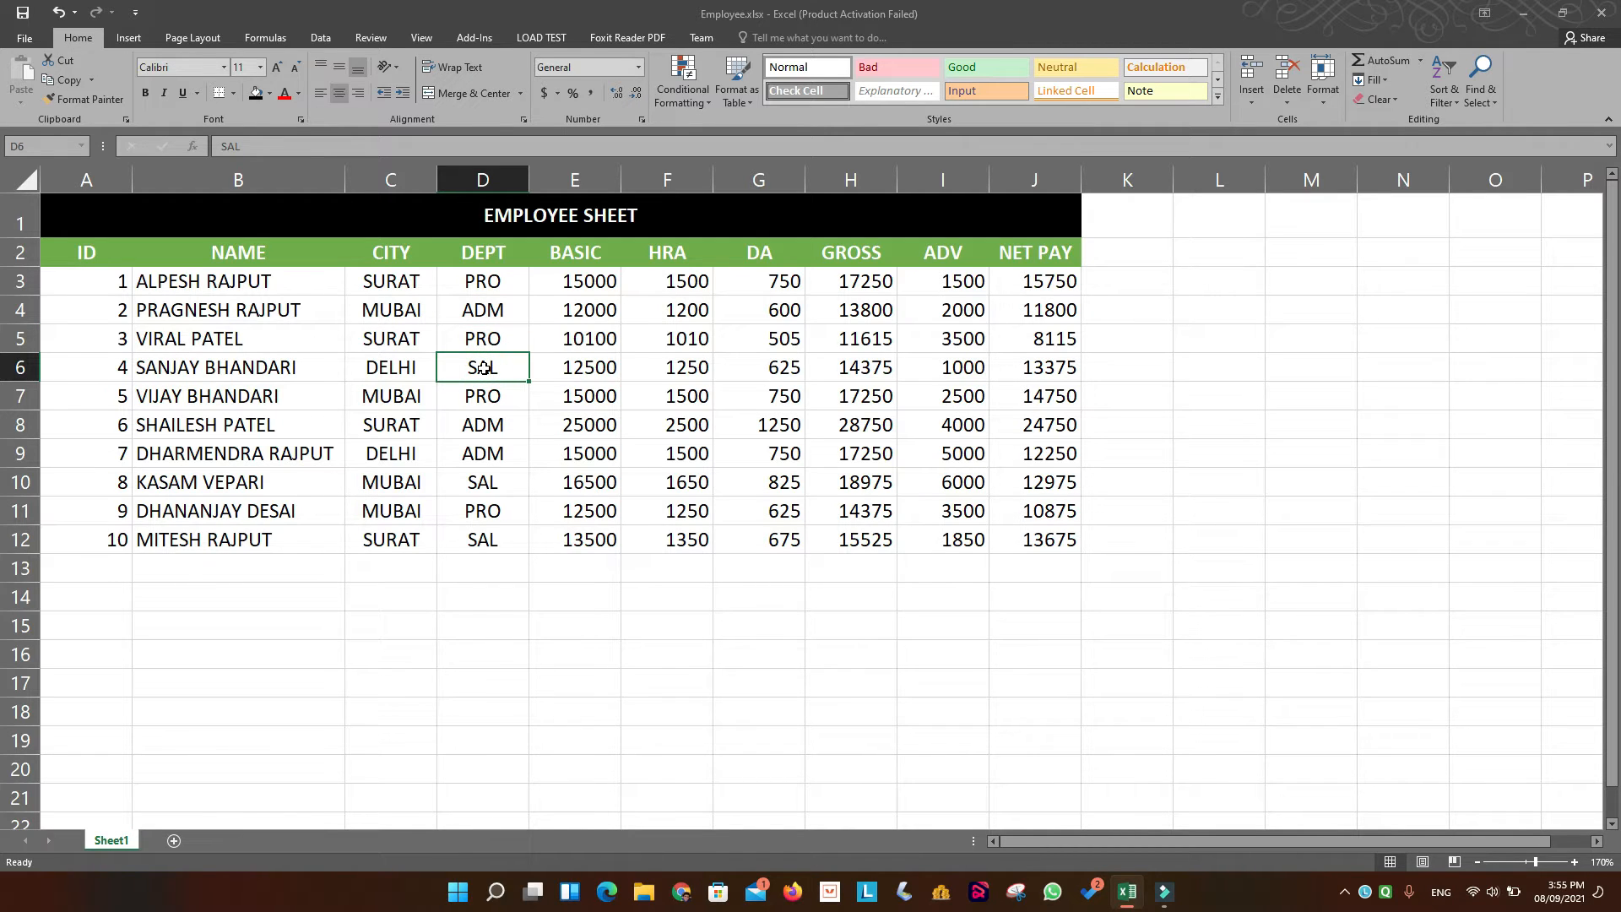
pyautogui.click(389, 262)
pyautogui.click(469, 258)
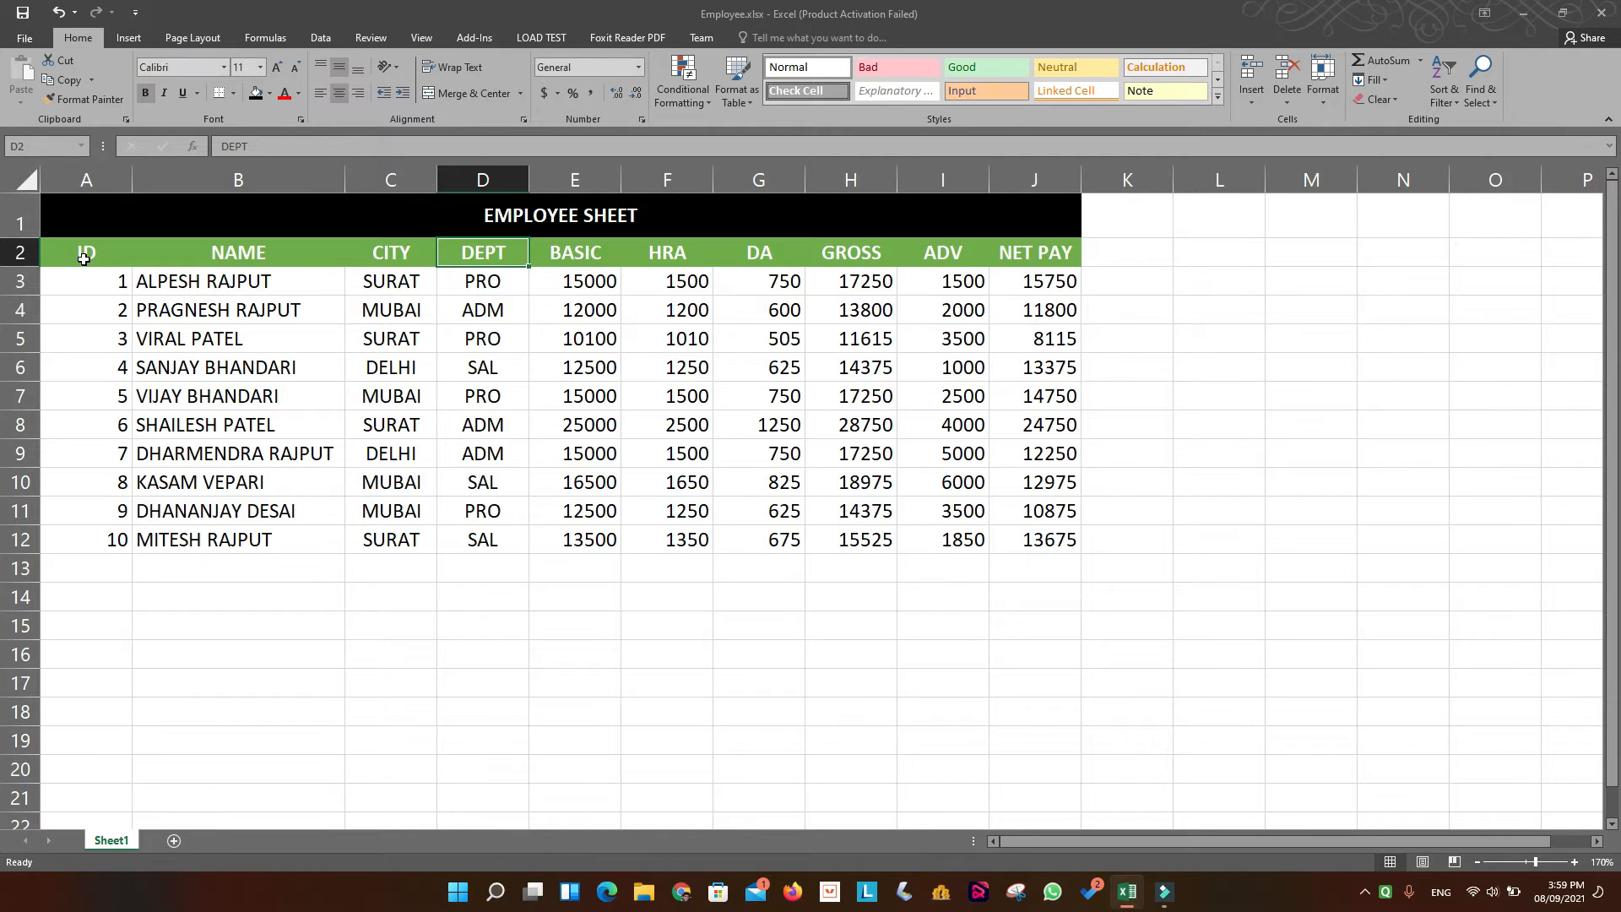
# Sort the employee data in A2:J12 by DEPT values from A to Z and review the sorted DEPT column.
pyautogui.moveTo(84, 253); pyautogui.dragTo(900, 494)
pyautogui.moveTo(1015, 532); pyautogui.dragTo(1016, 533)
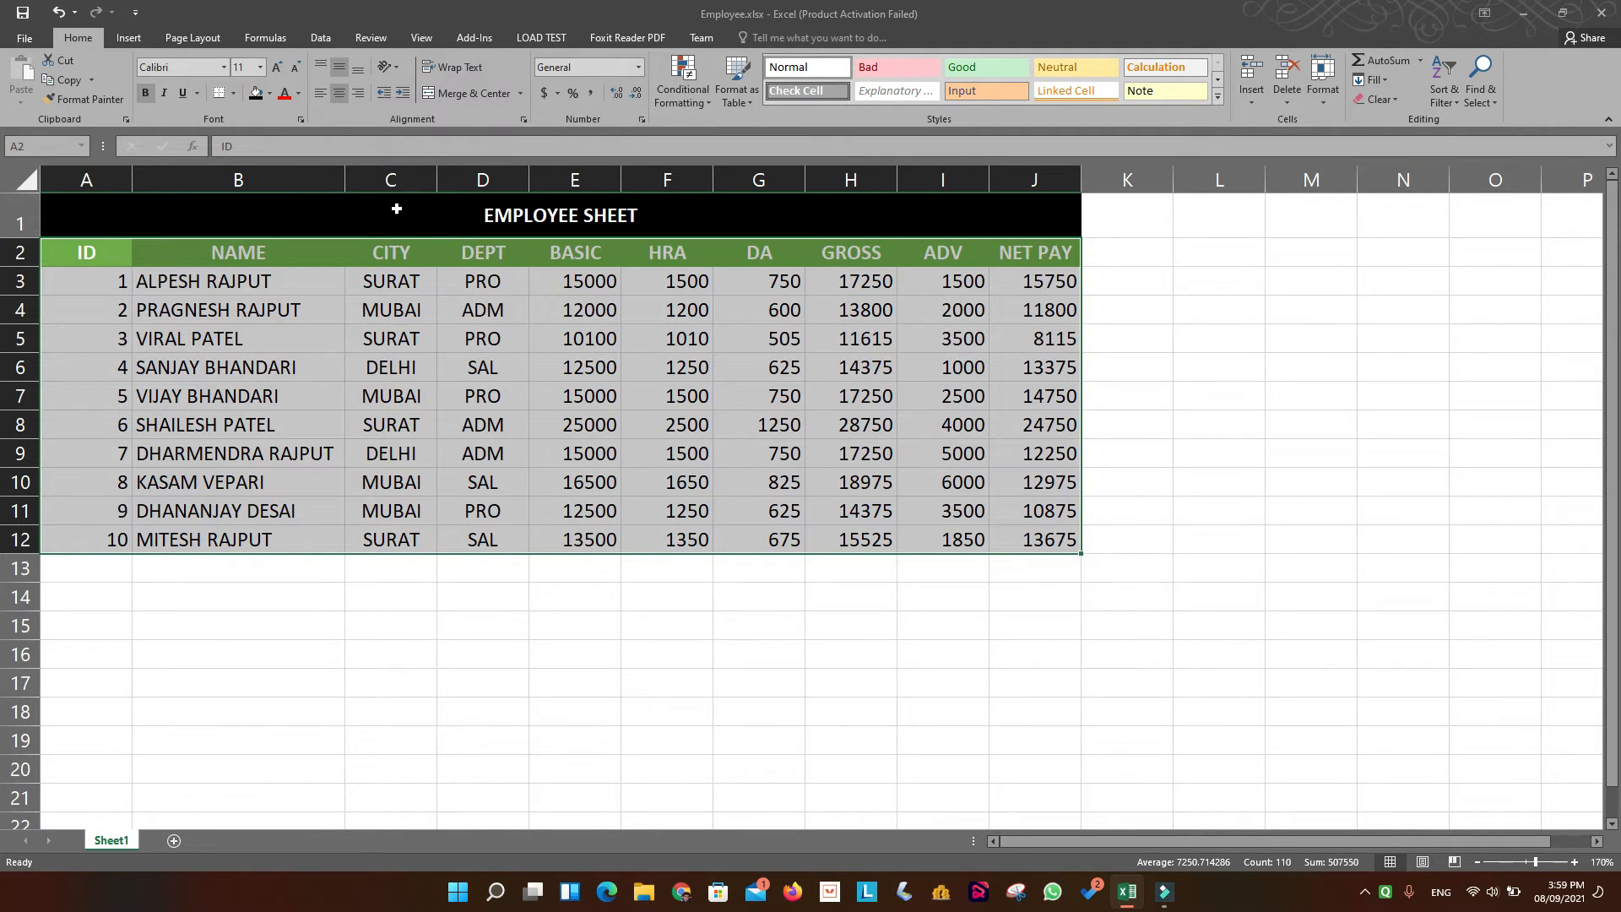
pyautogui.click(320, 38)
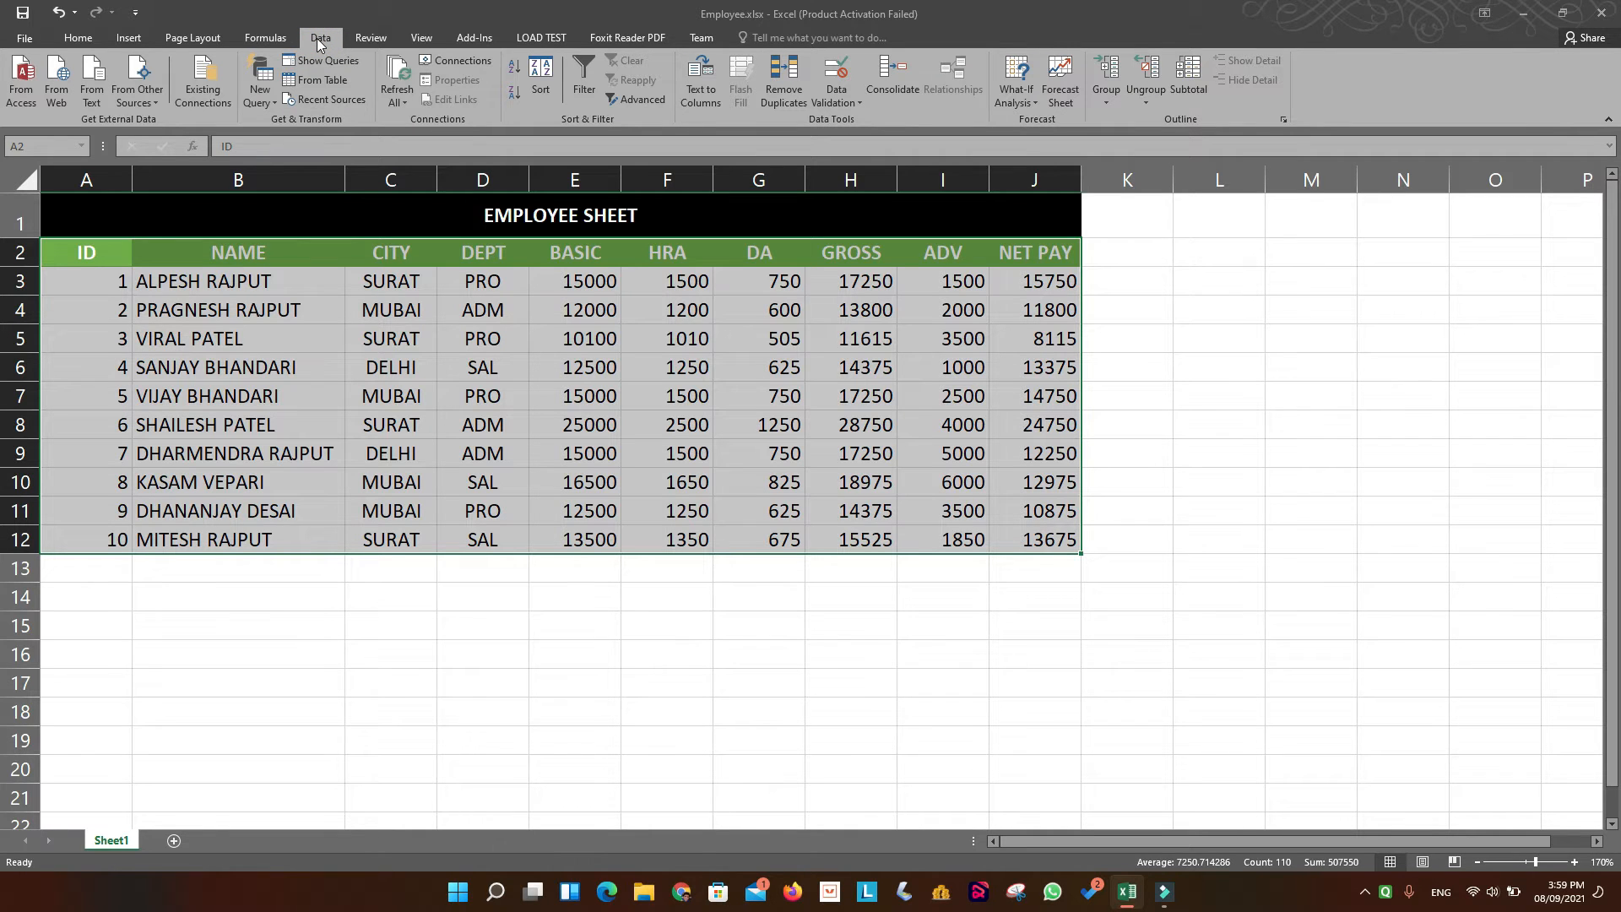
pyautogui.click(538, 88)
pyautogui.moveTo(545, 432); pyautogui.dragTo(897, 418)
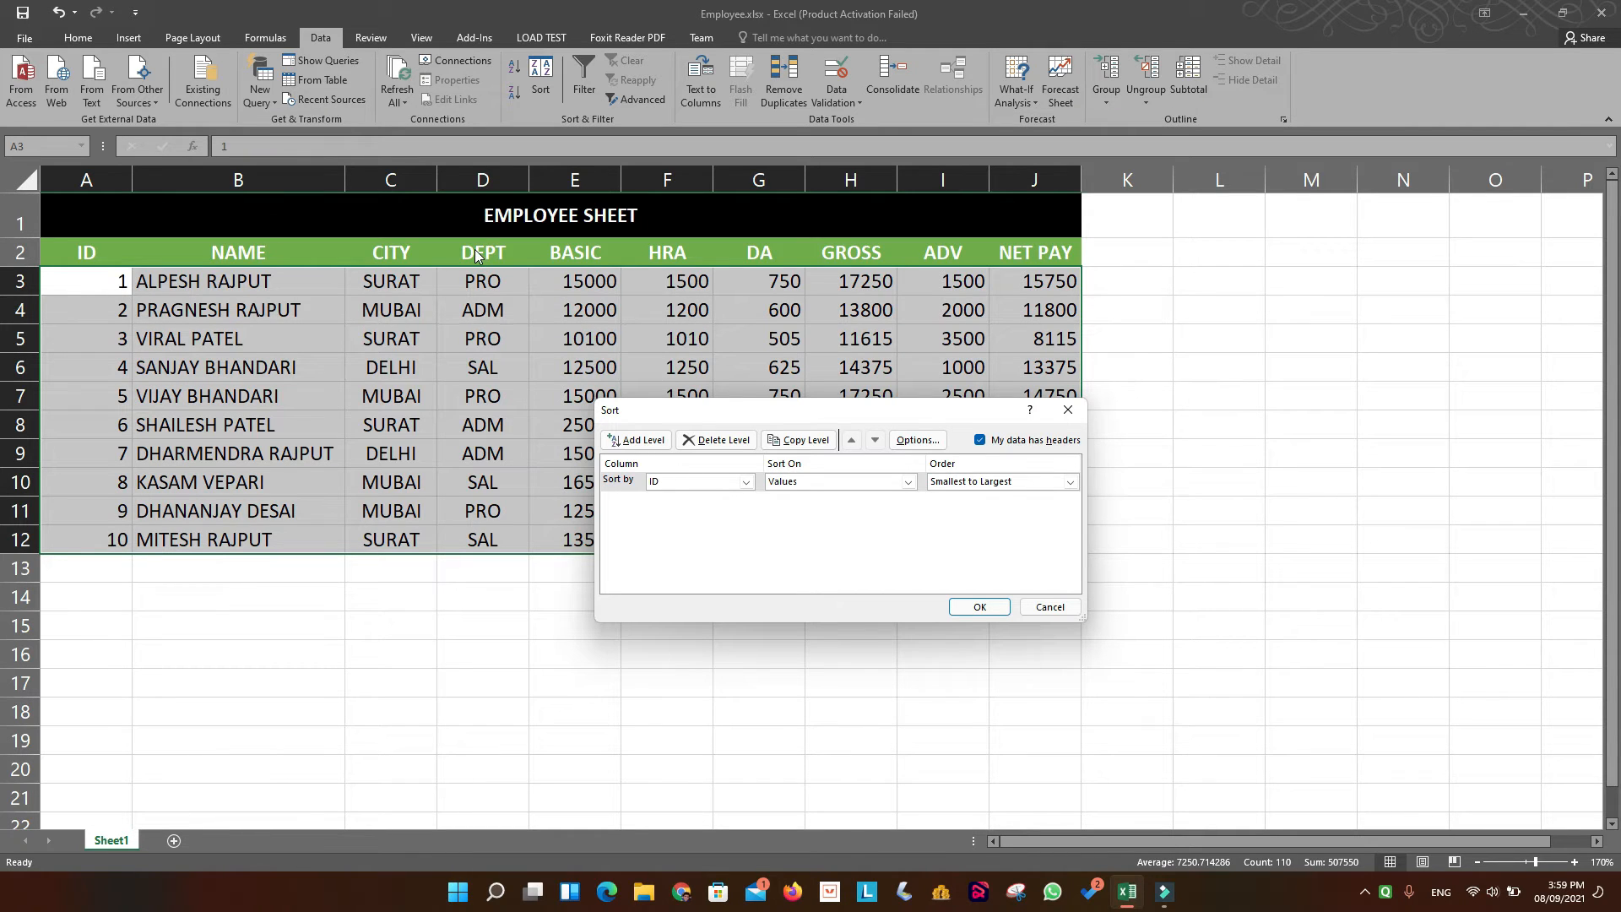
pyautogui.click(746, 483)
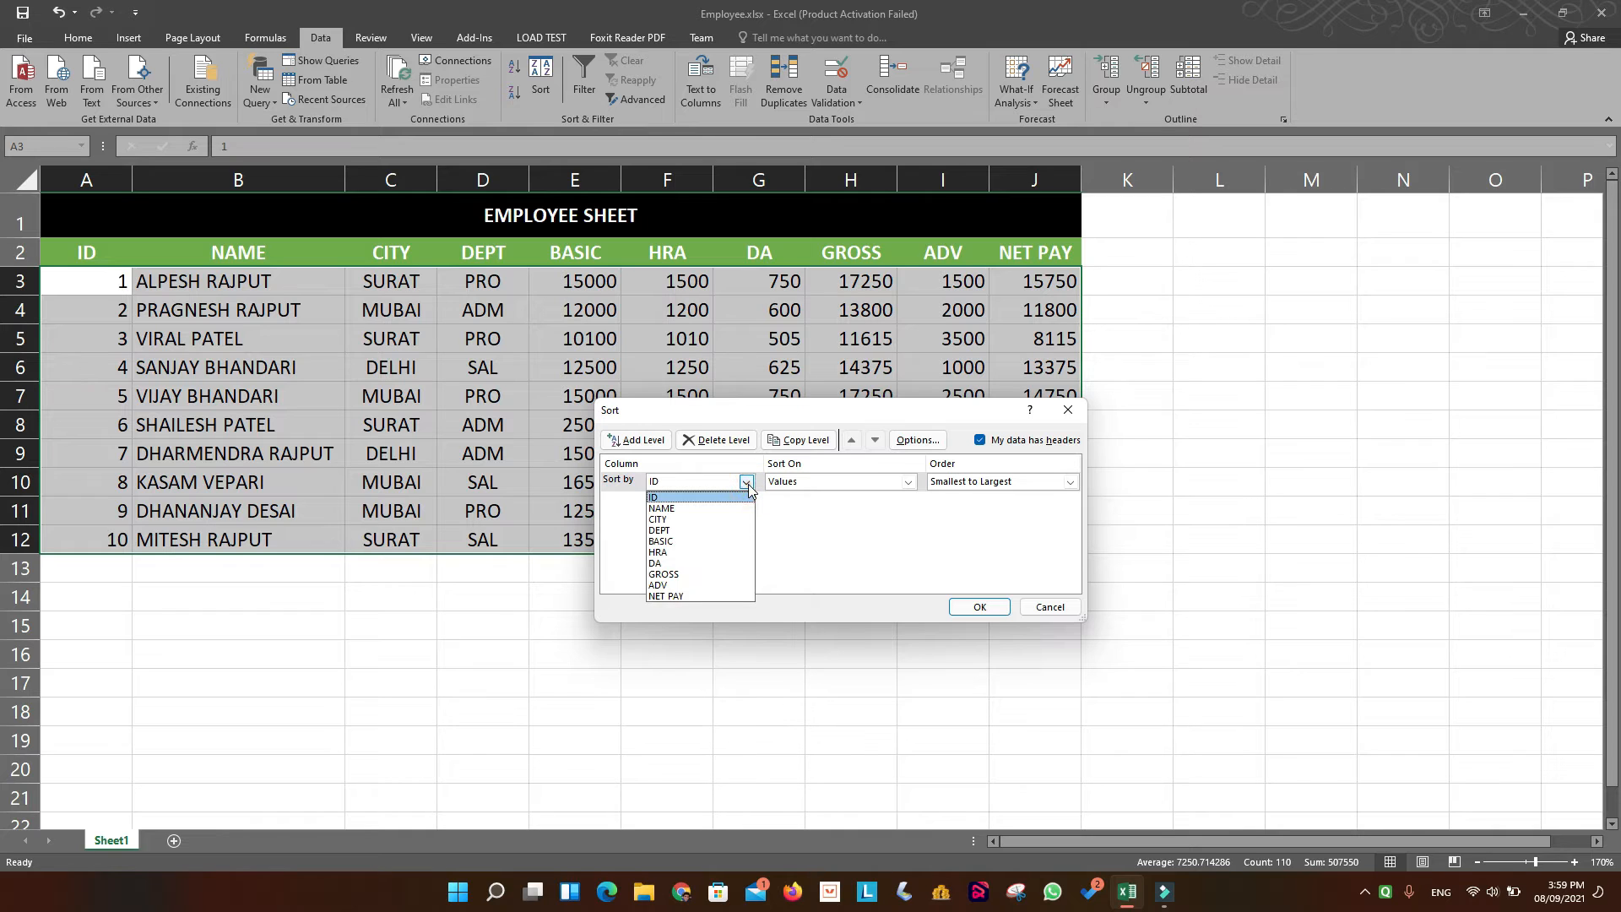
pyautogui.click(714, 531)
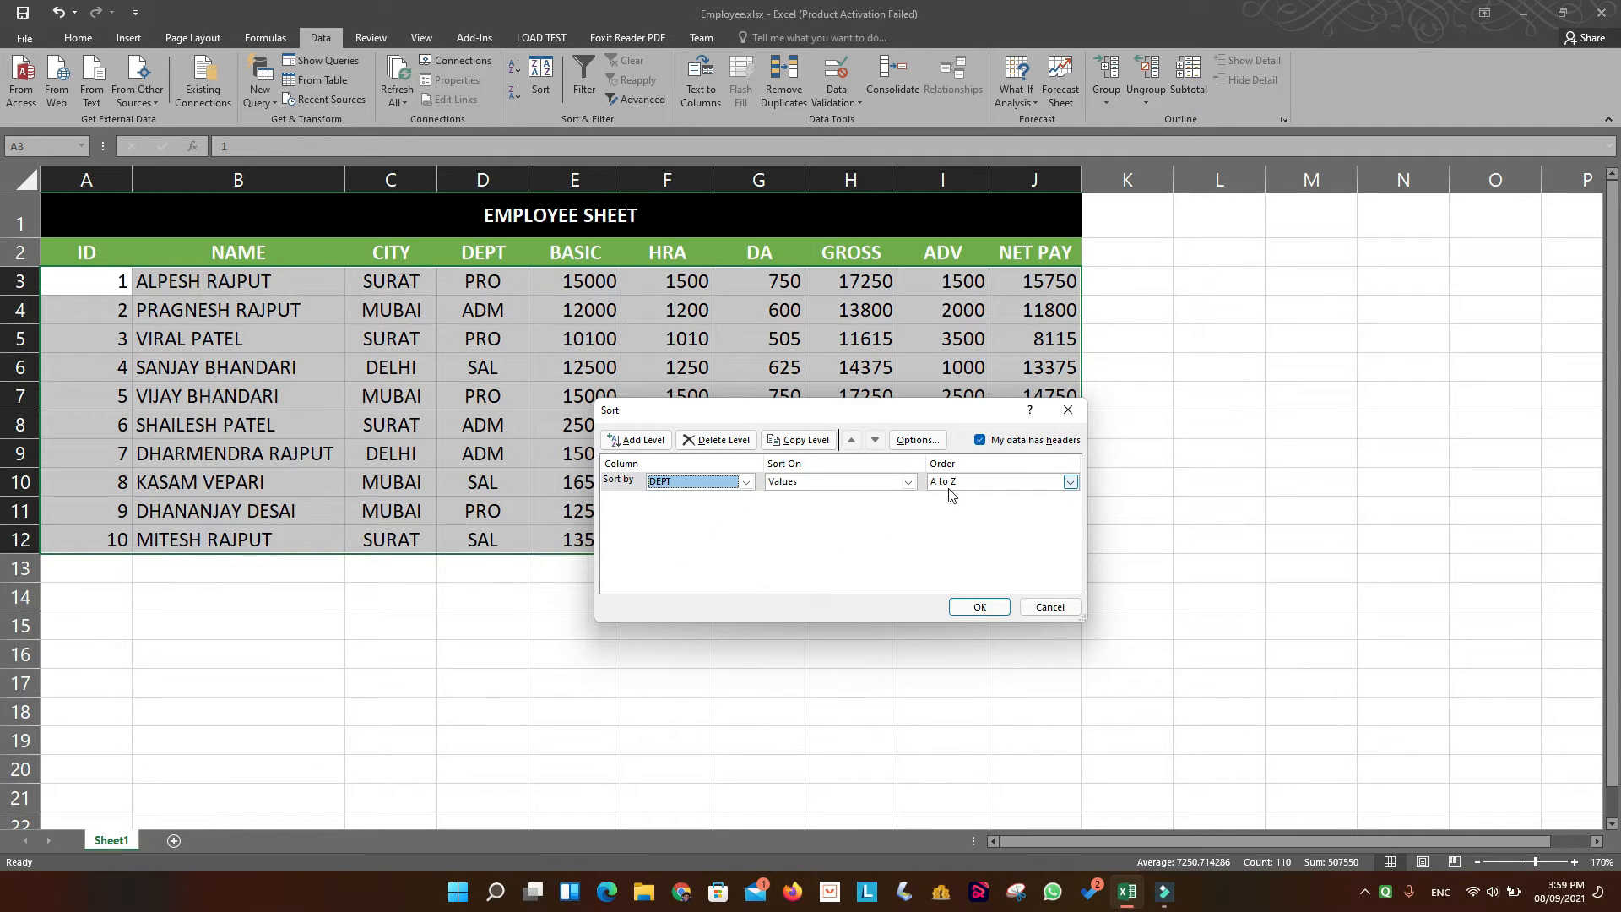
pyautogui.click(983, 608)
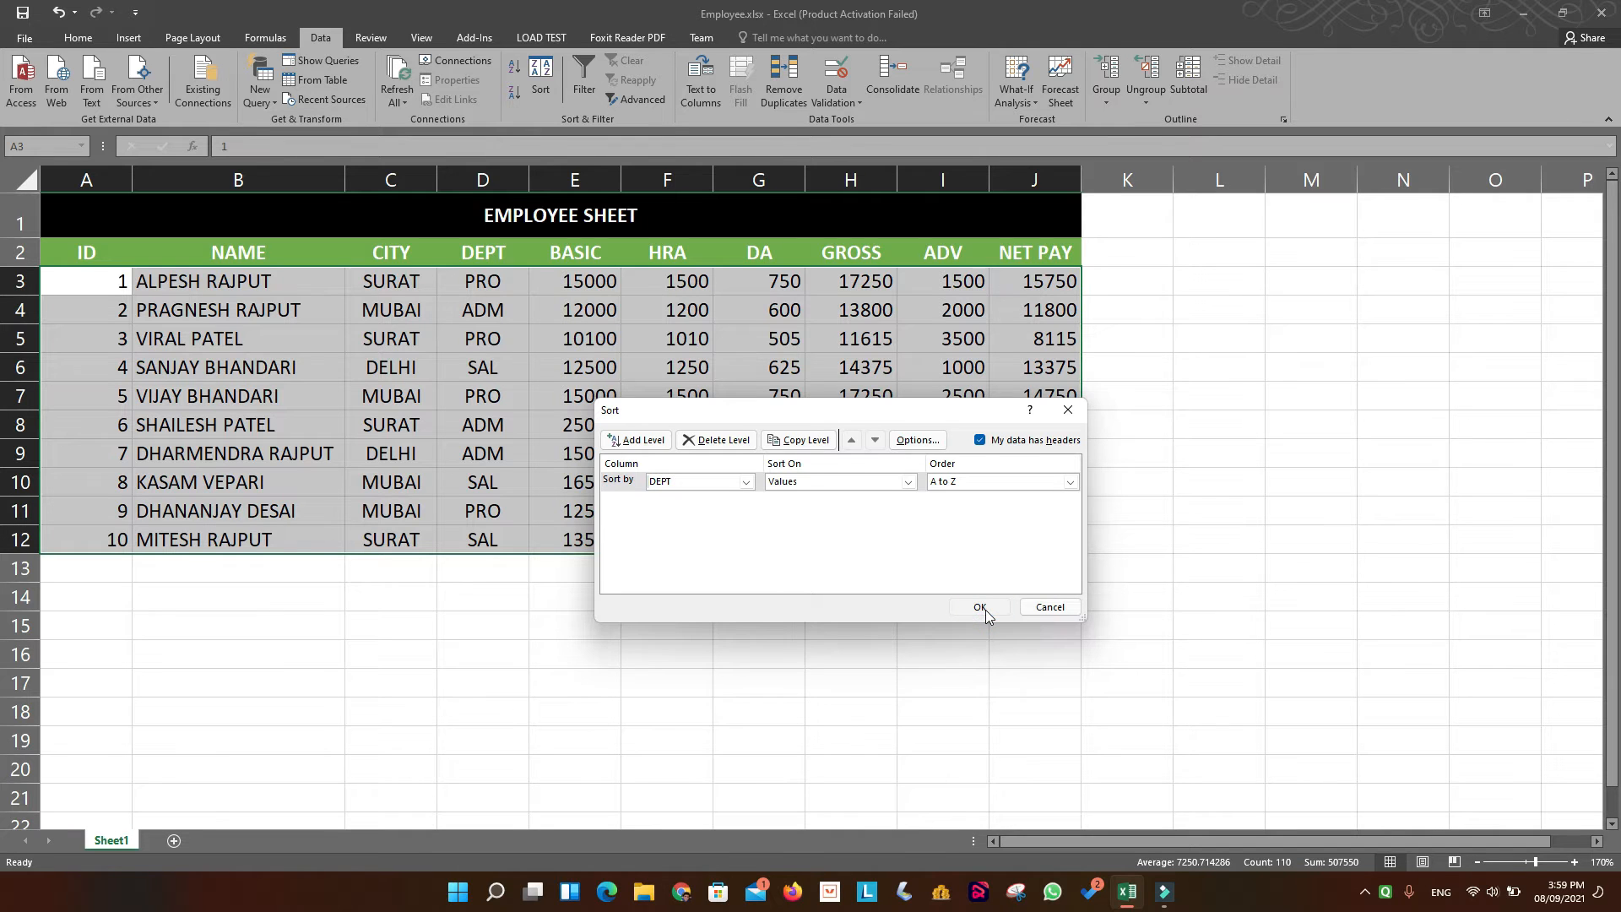
pyautogui.click(635, 640)
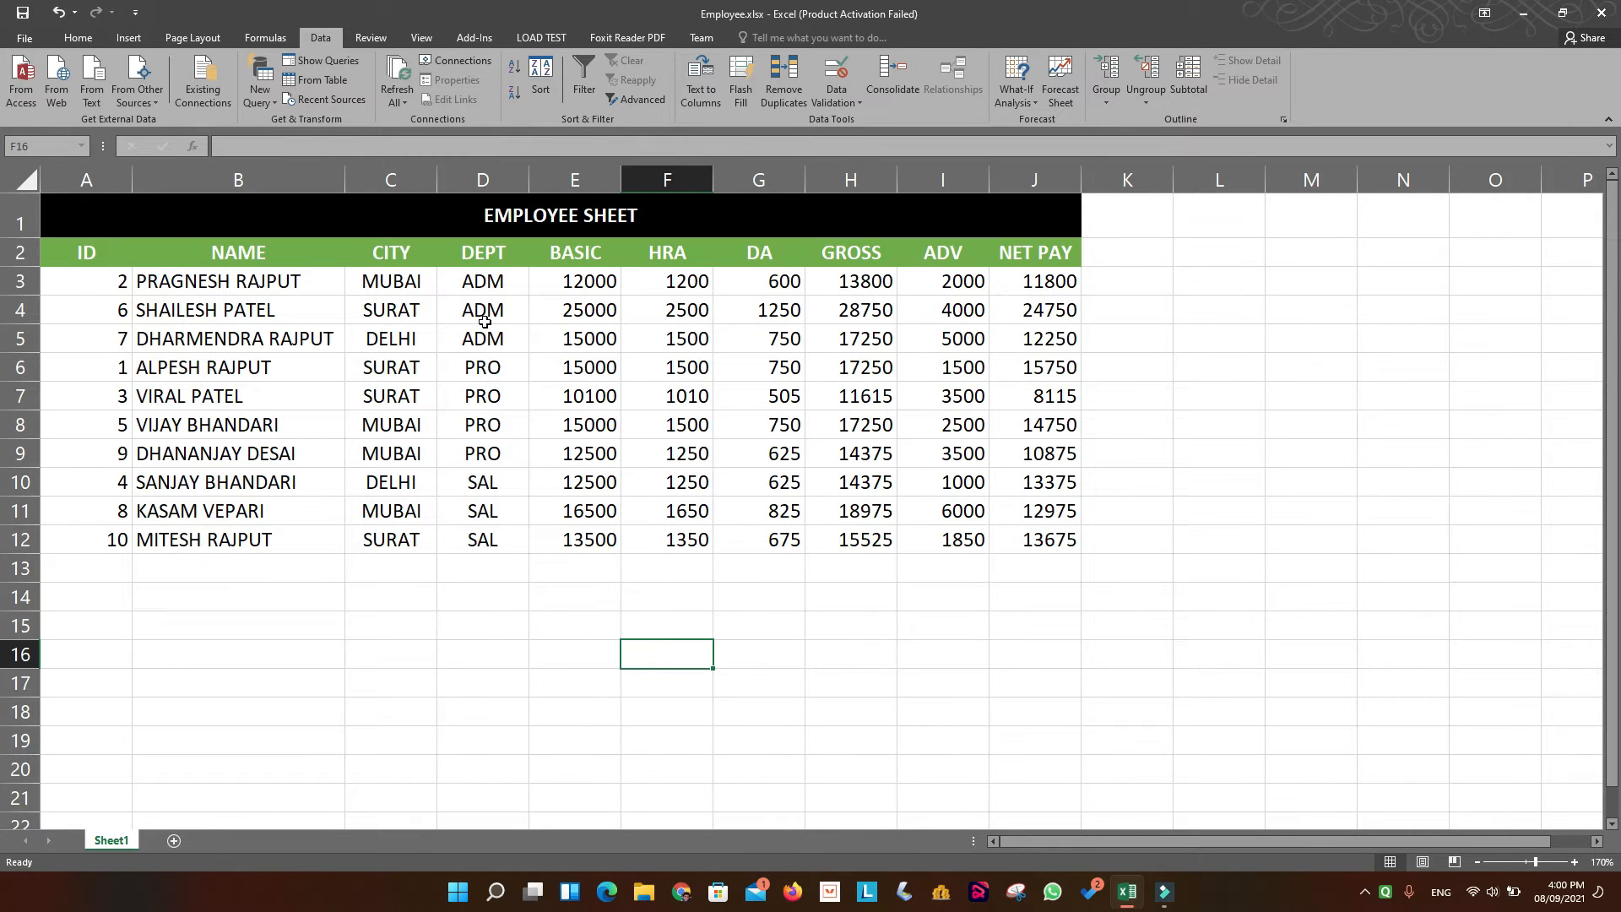
pyautogui.moveTo(484, 284); pyautogui.dragTo(483, 545)
pyautogui.click(483, 619)
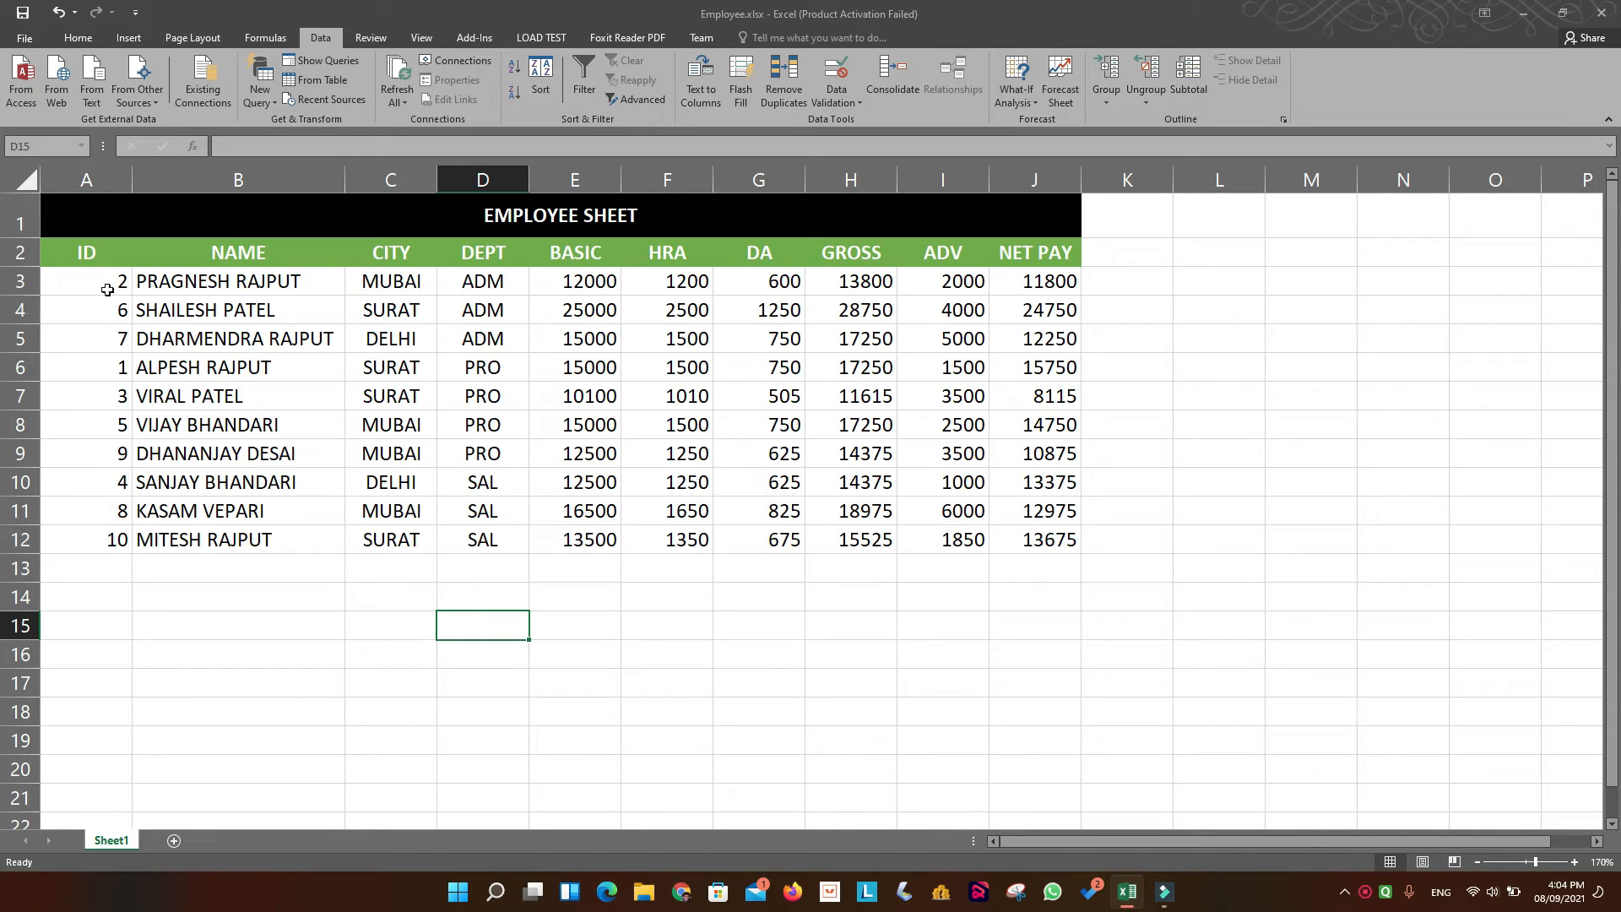
# Start a Subtotal on the employee data in A2:J12, grouping at each change in DEPT.
pyautogui.moveTo(81, 249); pyautogui.dragTo(1023, 542)
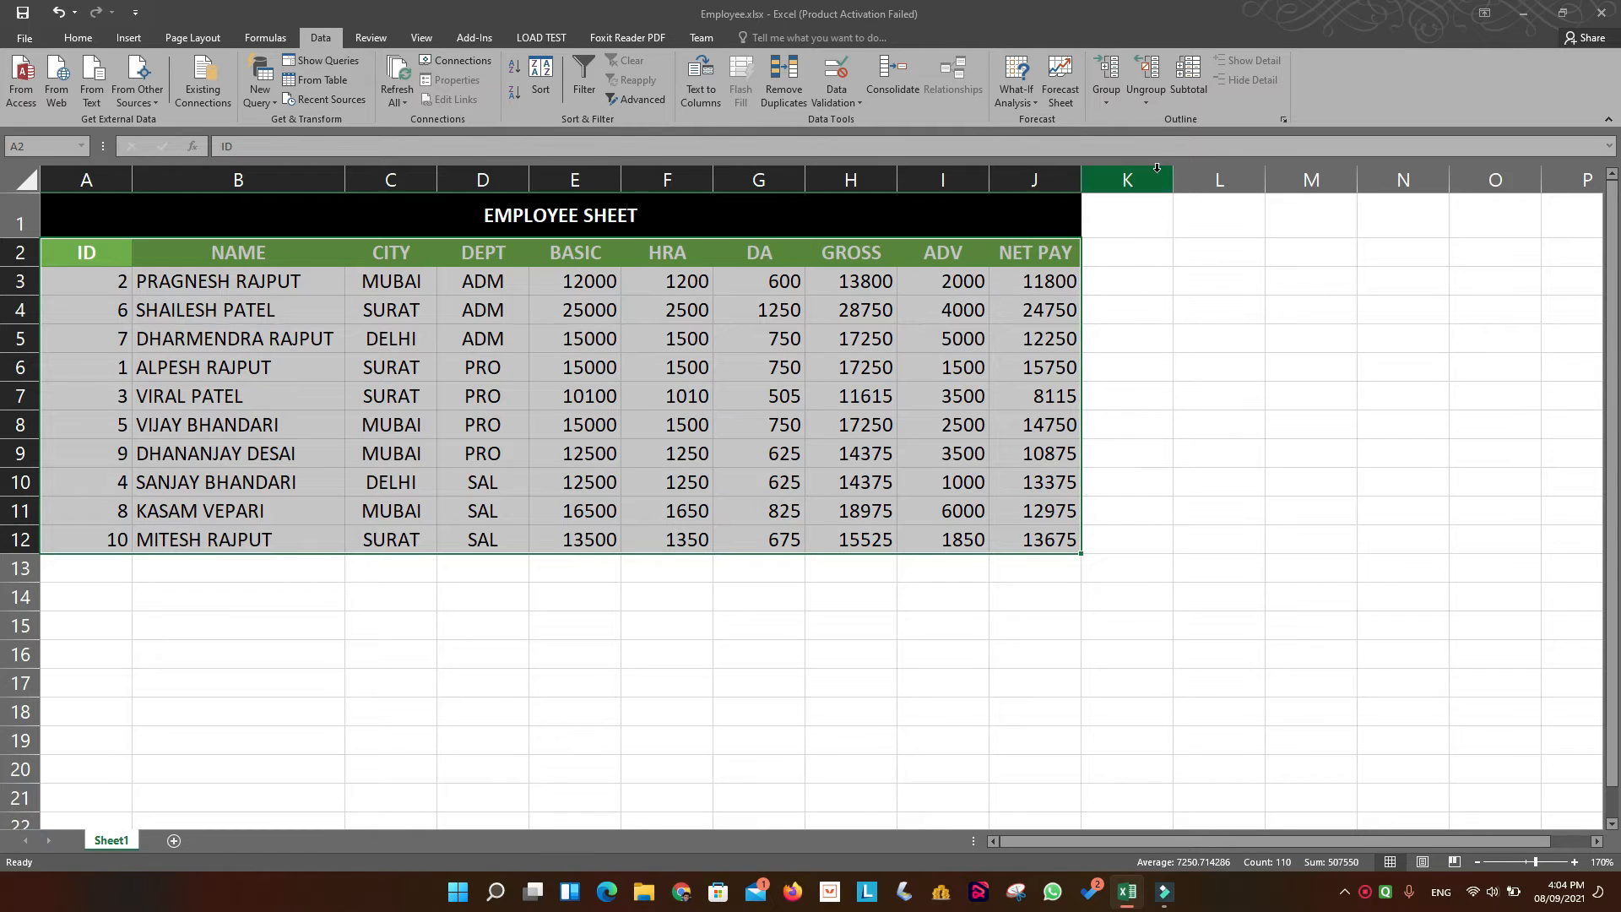
pyautogui.click(1183, 78)
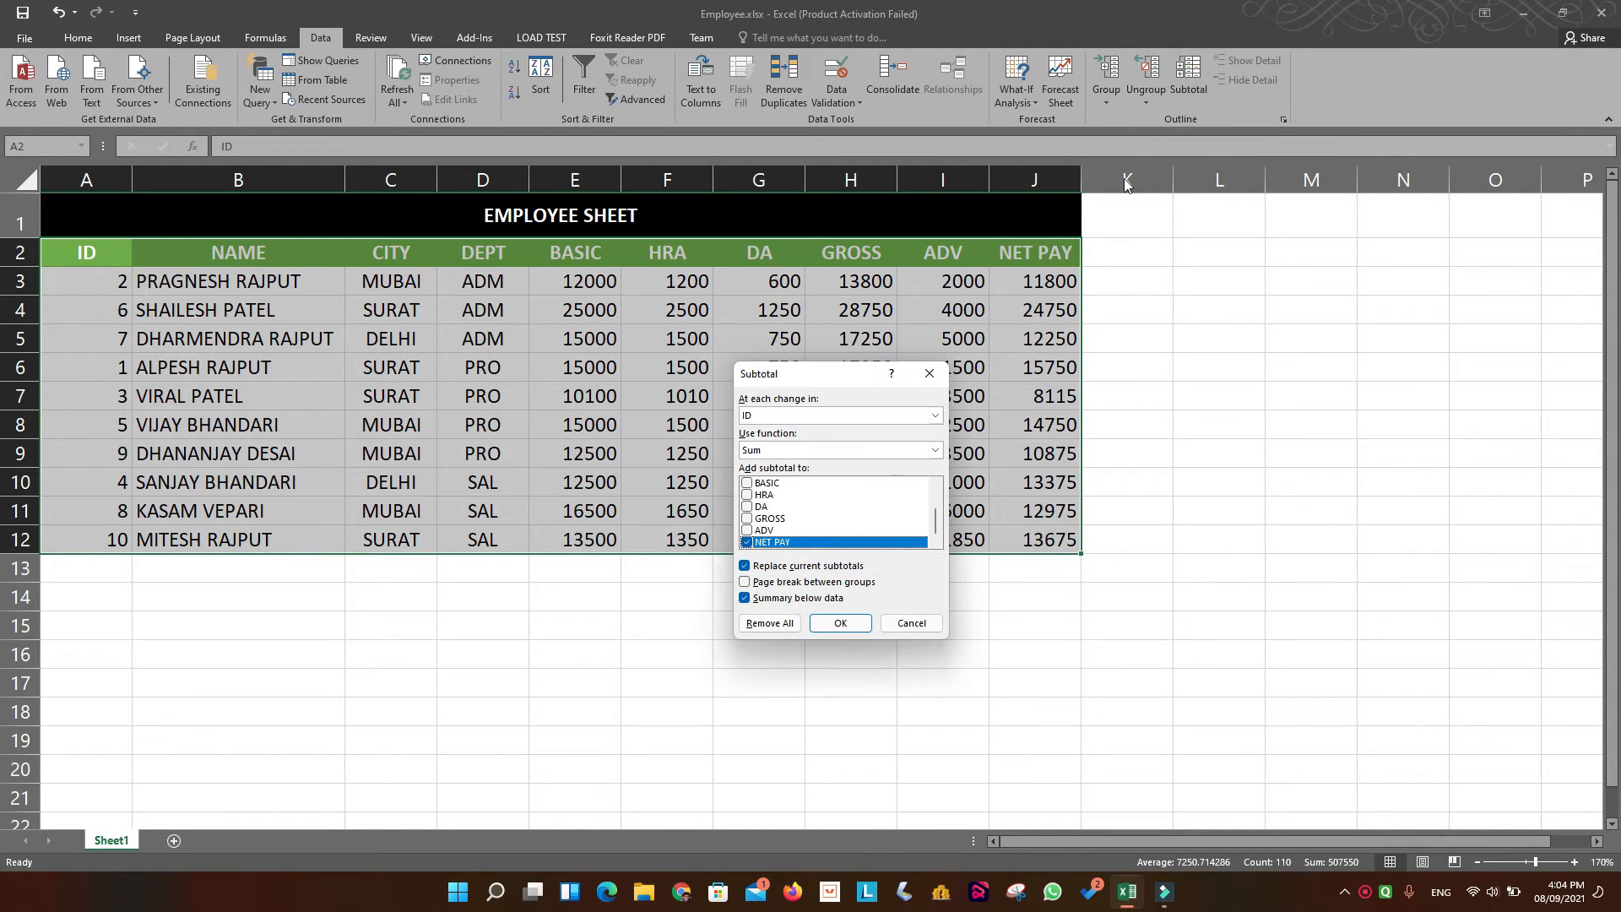
pyautogui.moveTo(836, 371); pyautogui.dragTo(1184, 266)
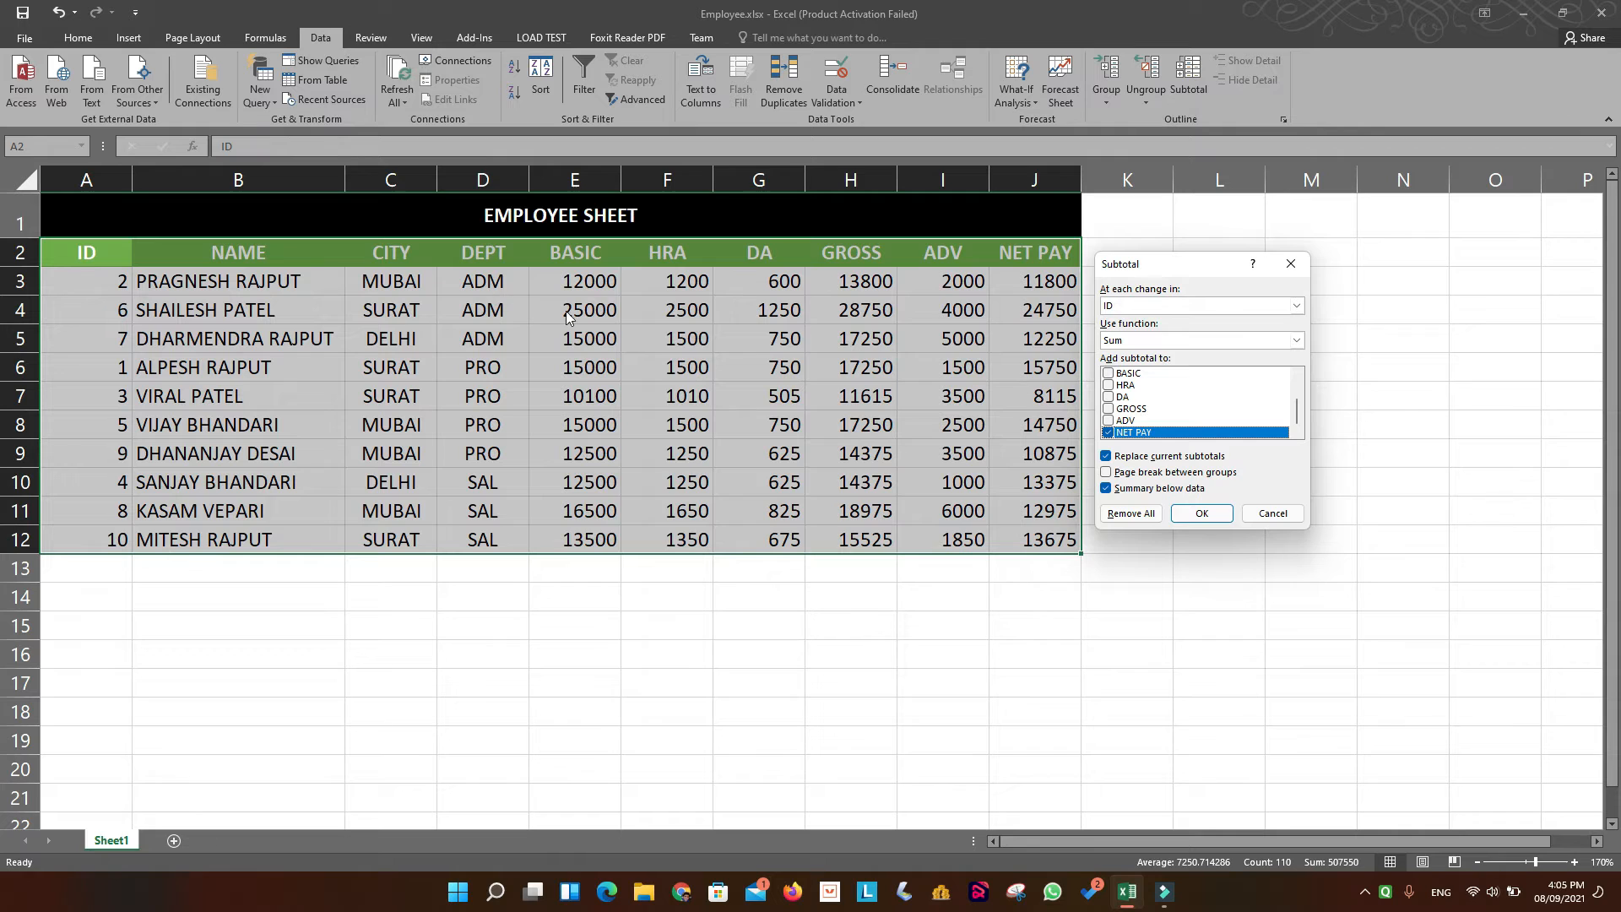
pyautogui.click(1297, 307)
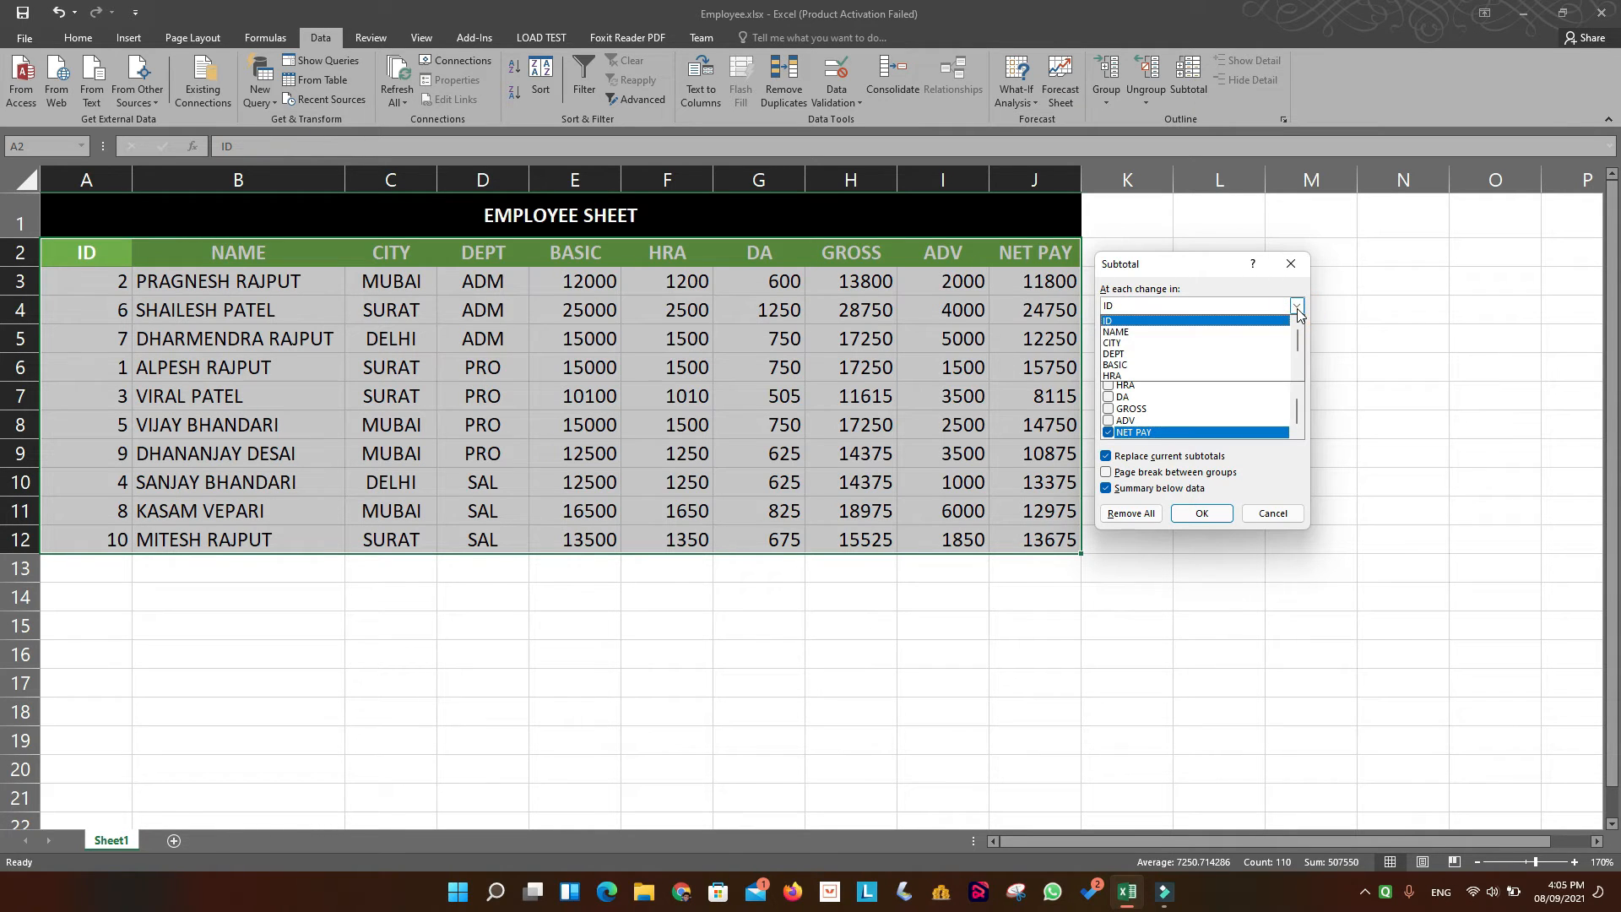
pyautogui.click(1173, 354)
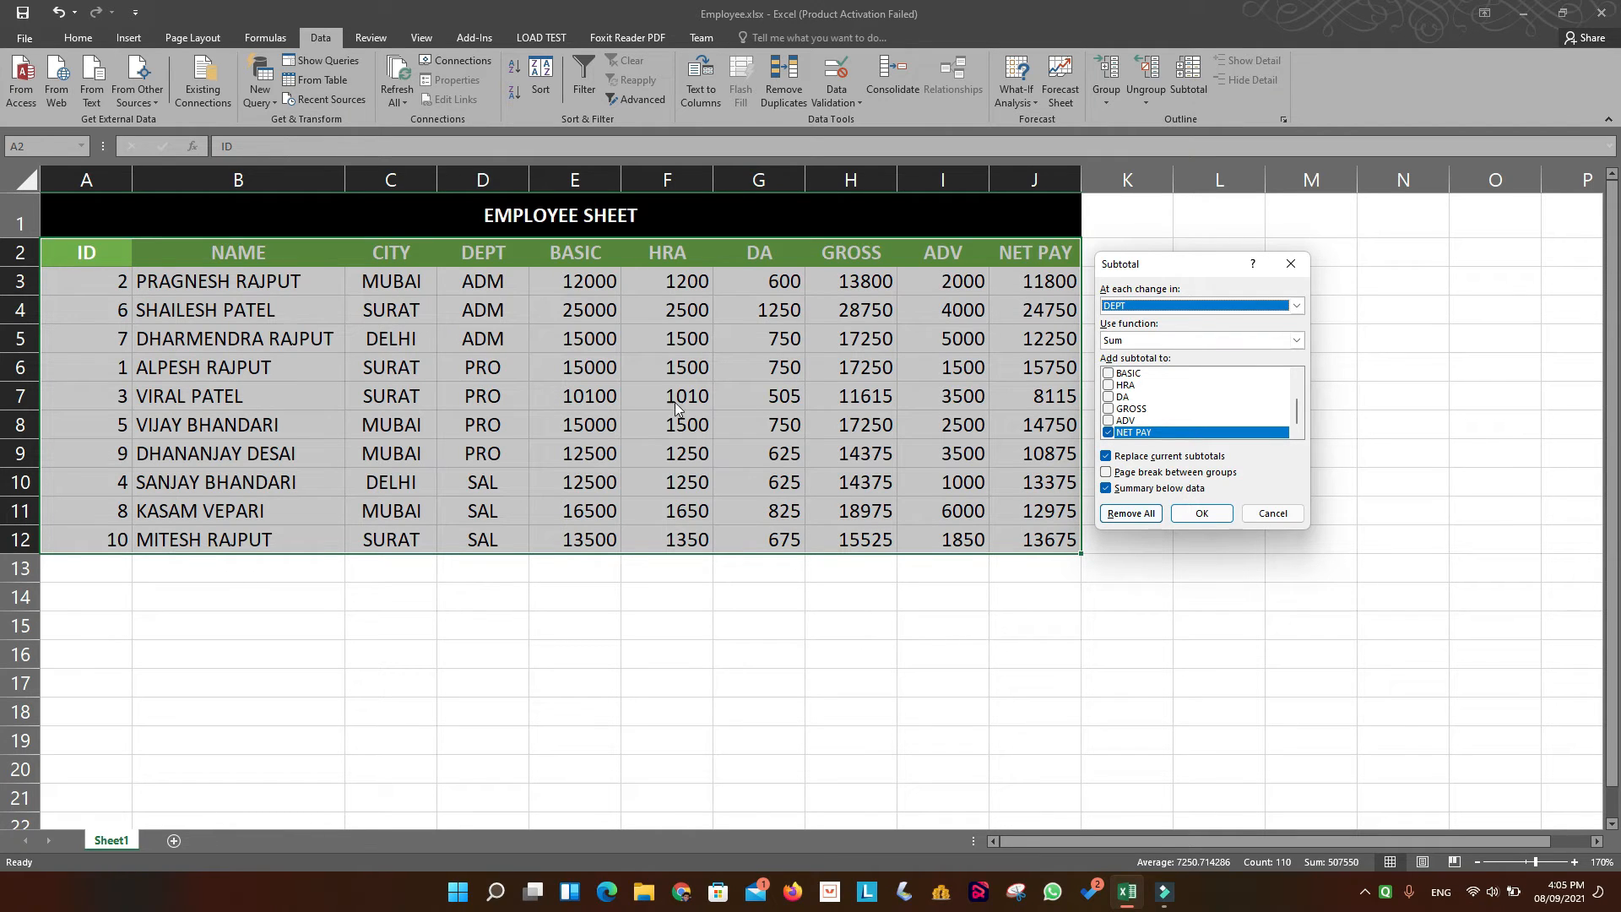
pyautogui.click(1298, 311)
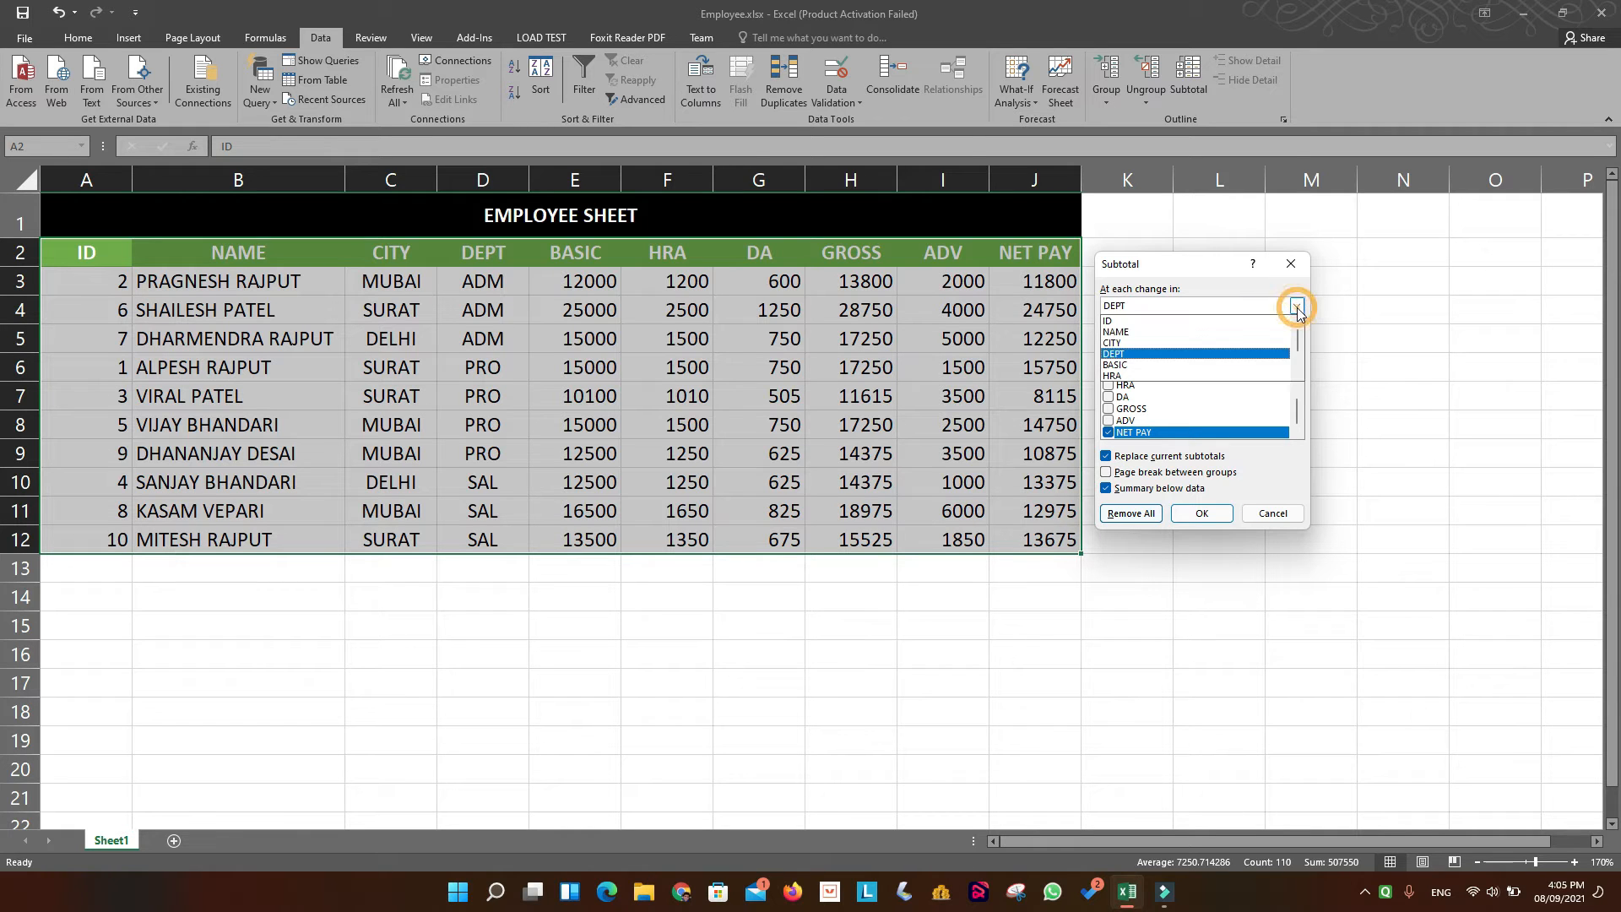
pyautogui.click(1185, 351)
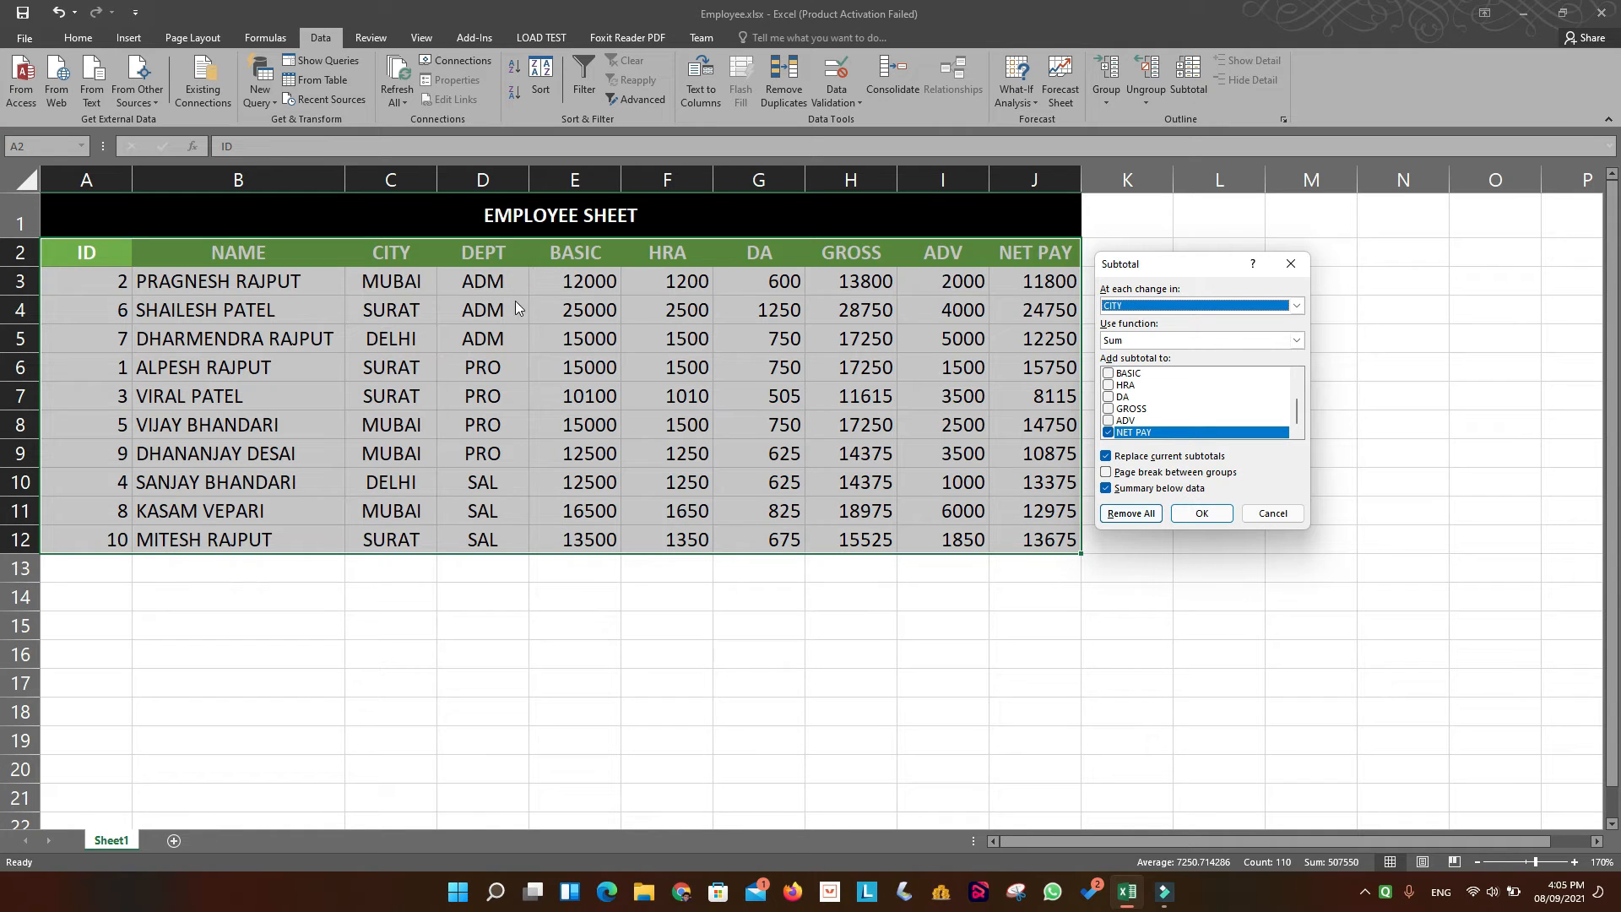
pyautogui.click(1296, 306)
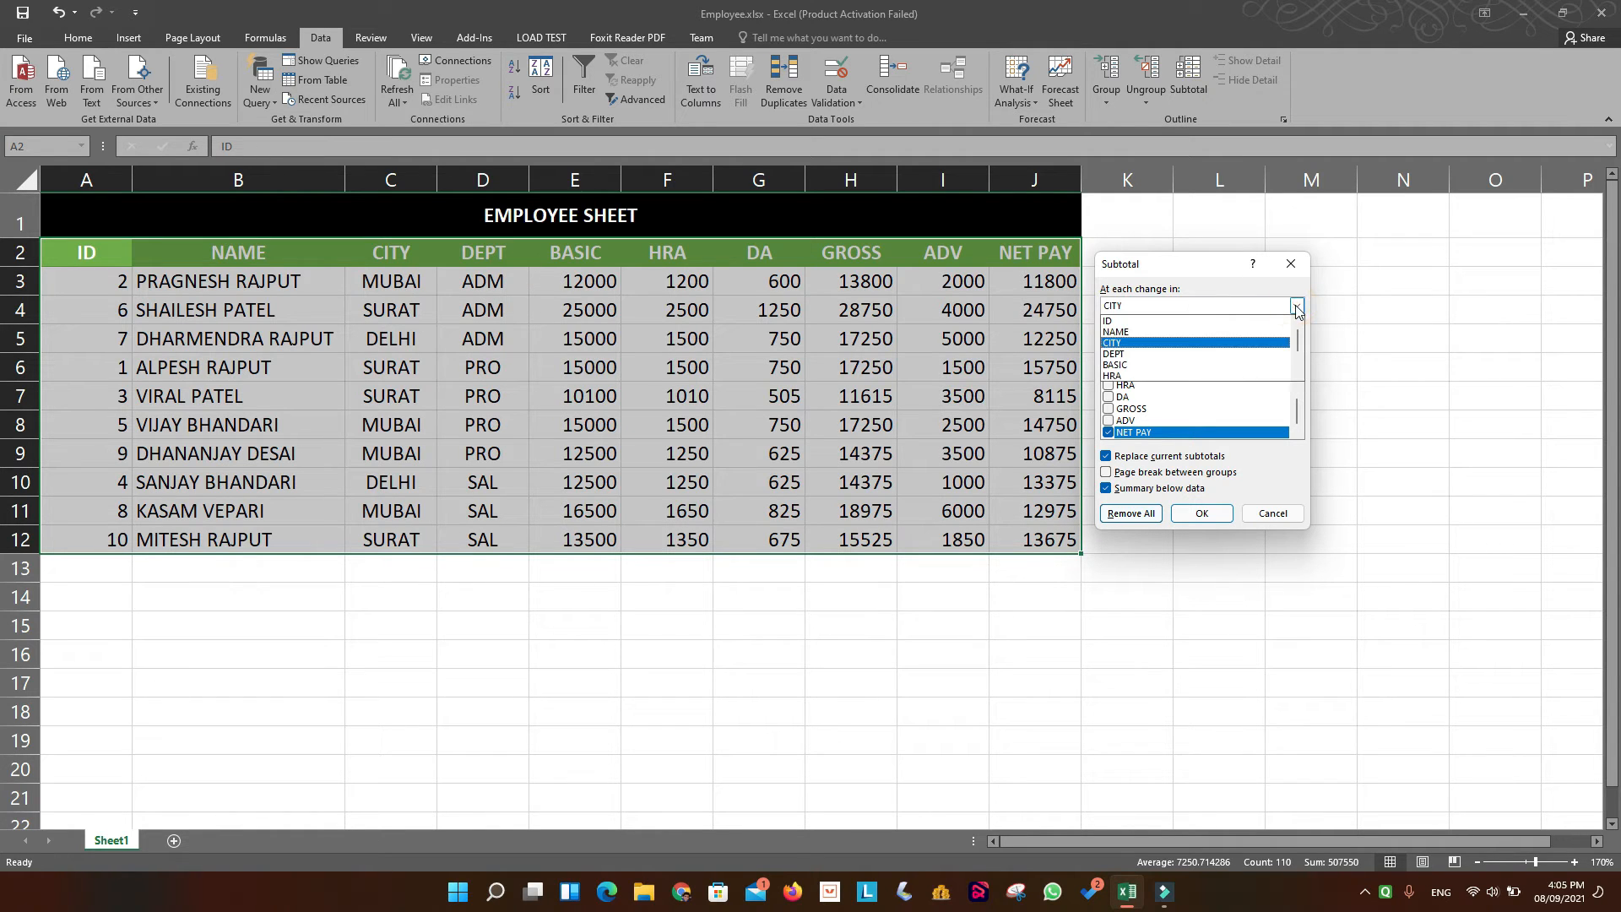
pyautogui.click(1155, 354)
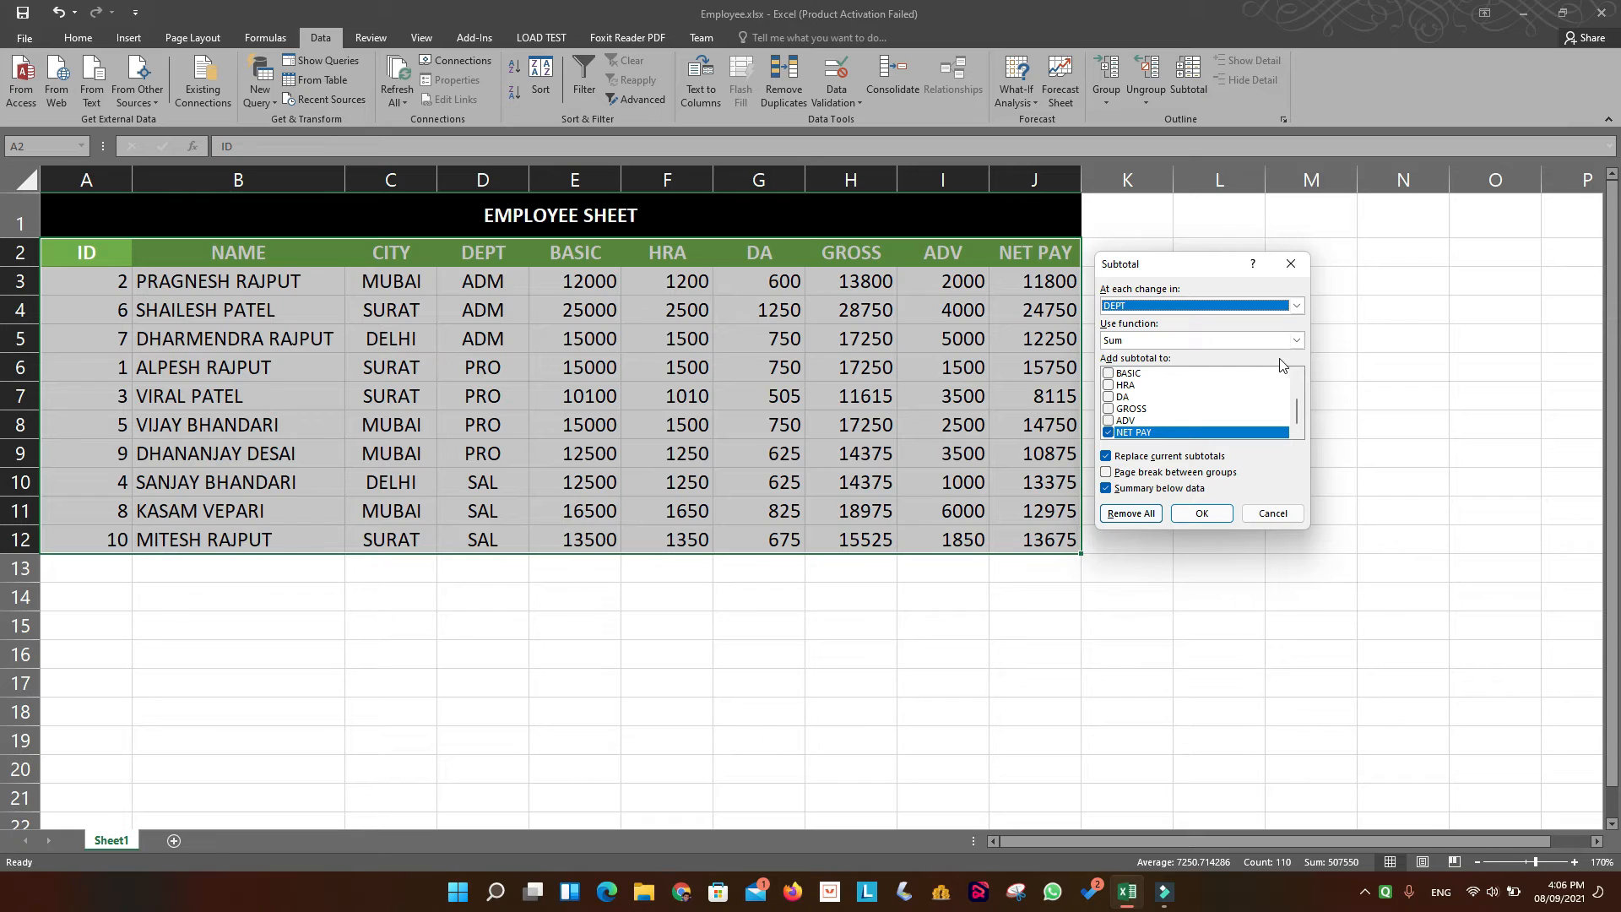
# Use the Sum function and include BASIC, HRA, DA, GROSS and ADV along with NET PAY in the columns to subtotal.
pyautogui.click(1297, 343)
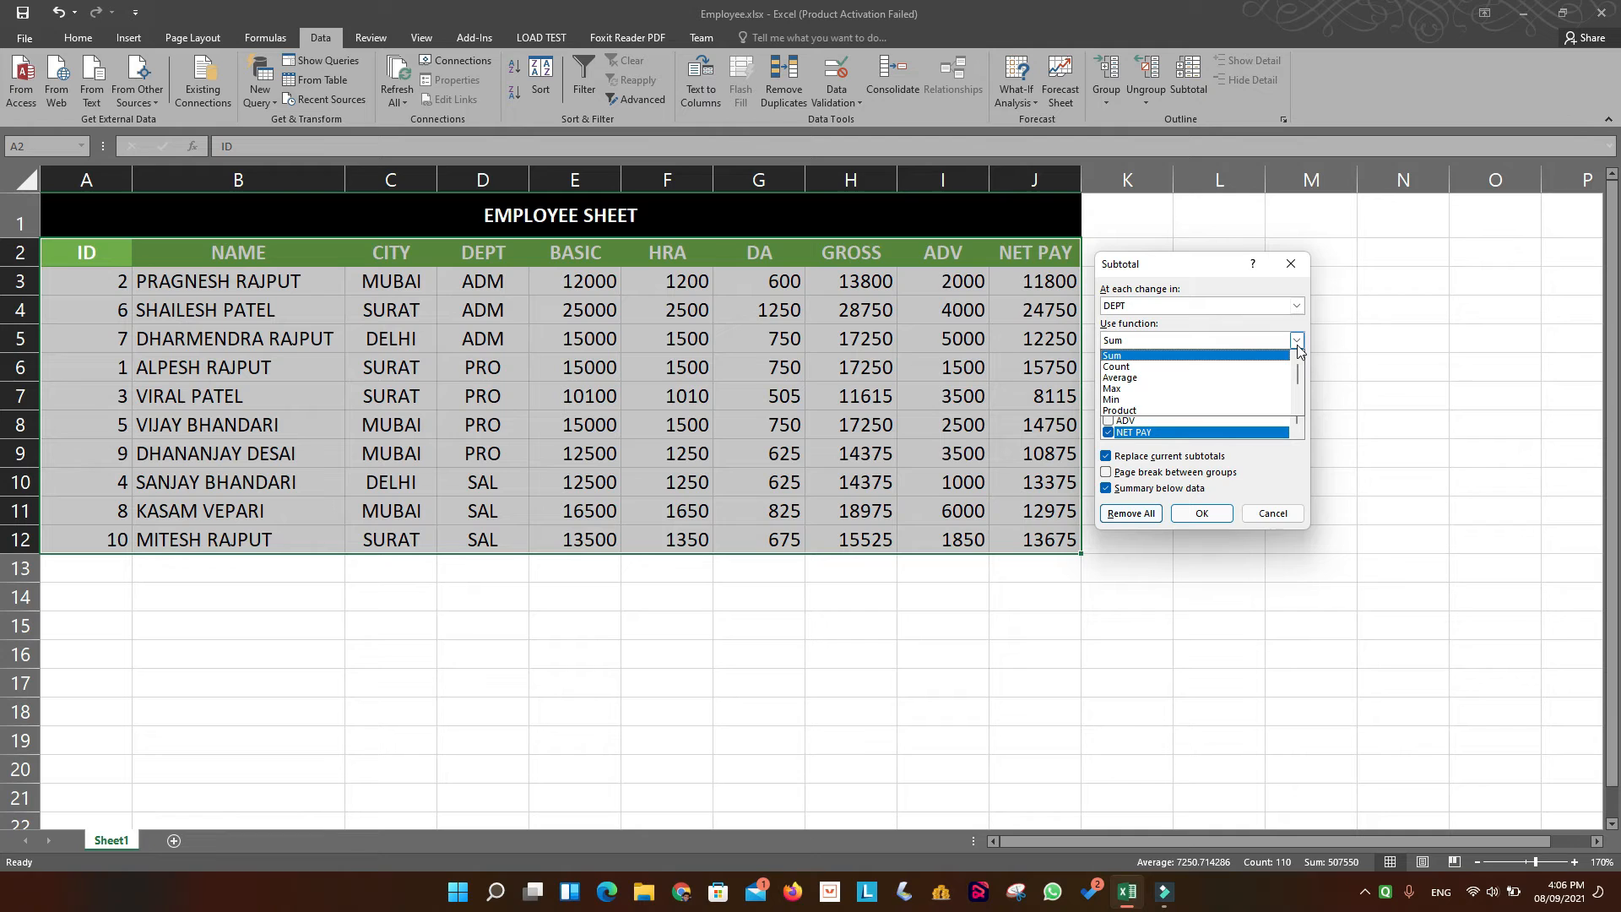
pyautogui.click(1232, 354)
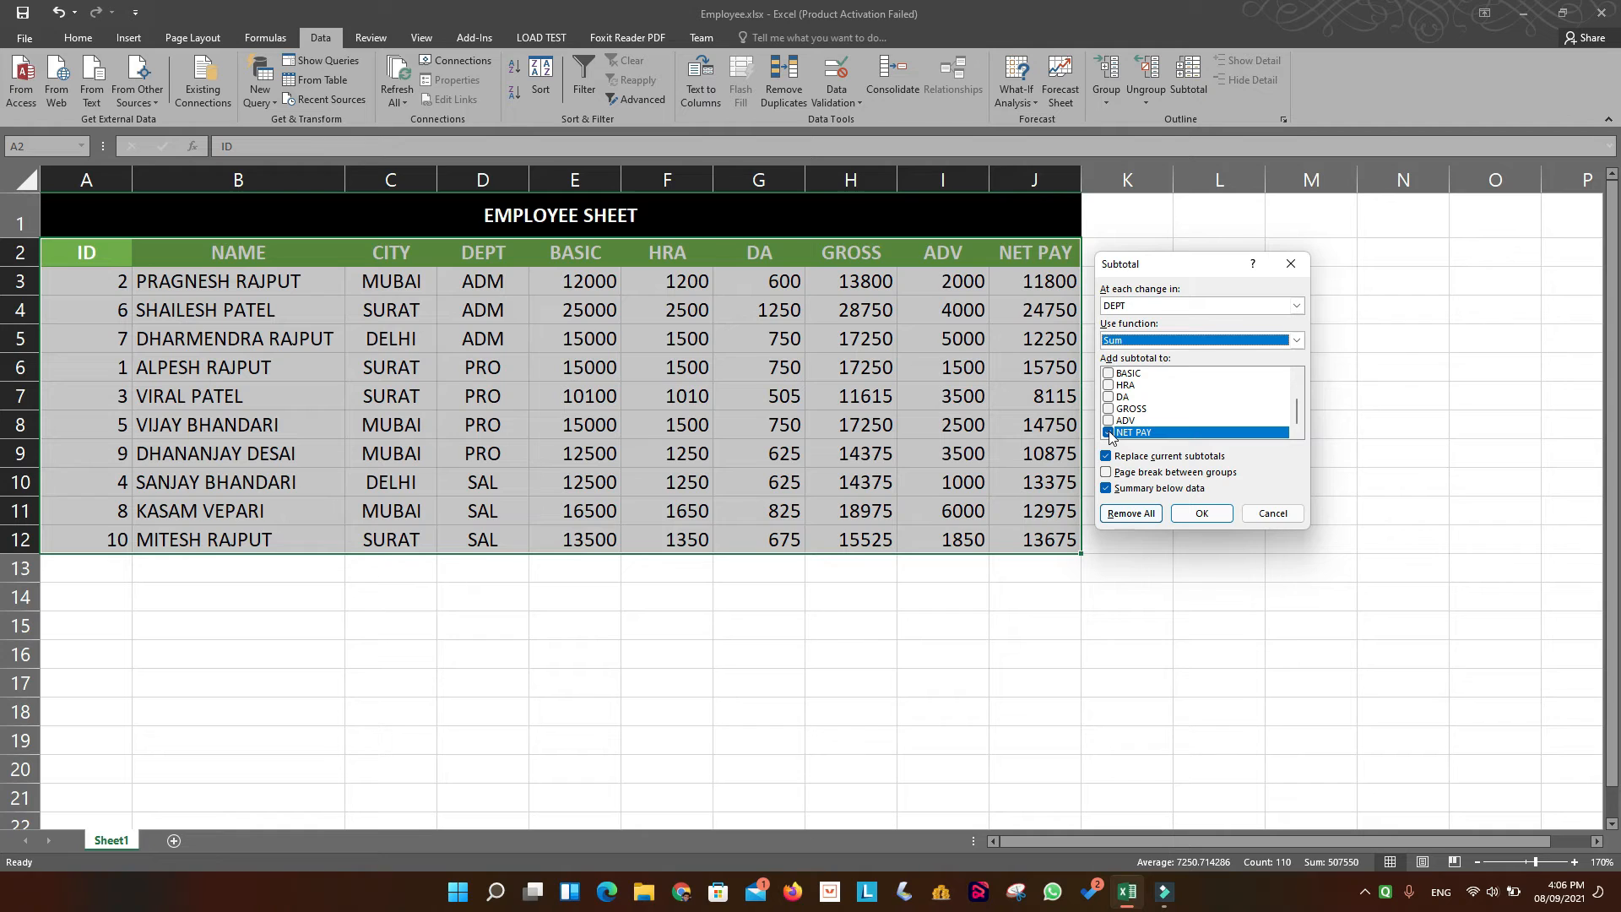
pyautogui.click(1108, 374)
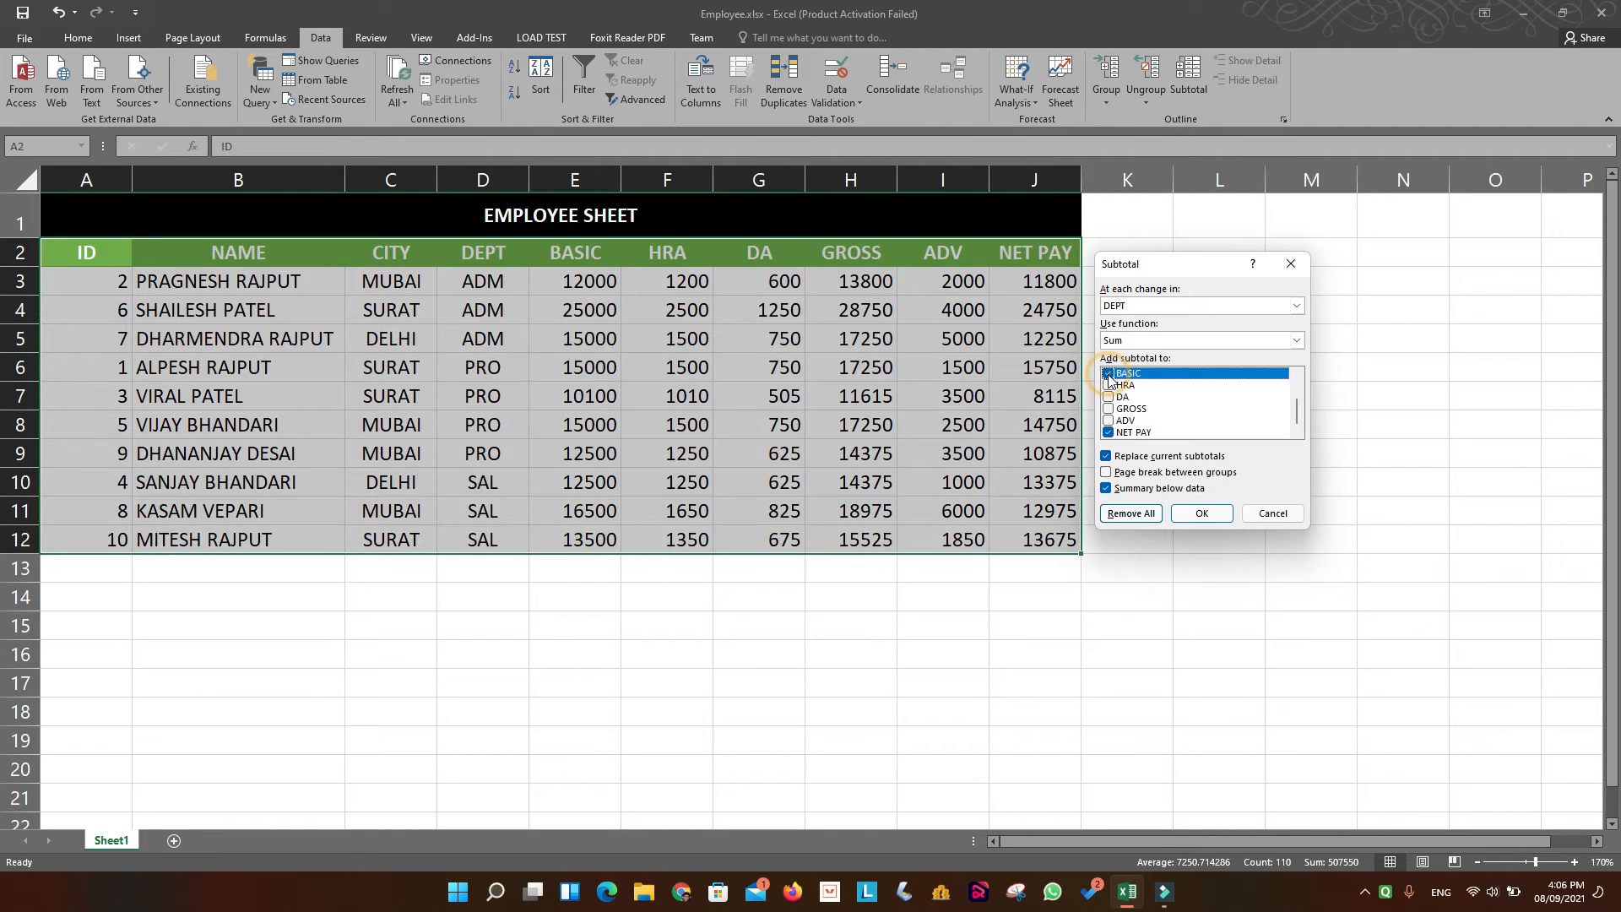
pyautogui.click(1108, 386)
pyautogui.click(1108, 397)
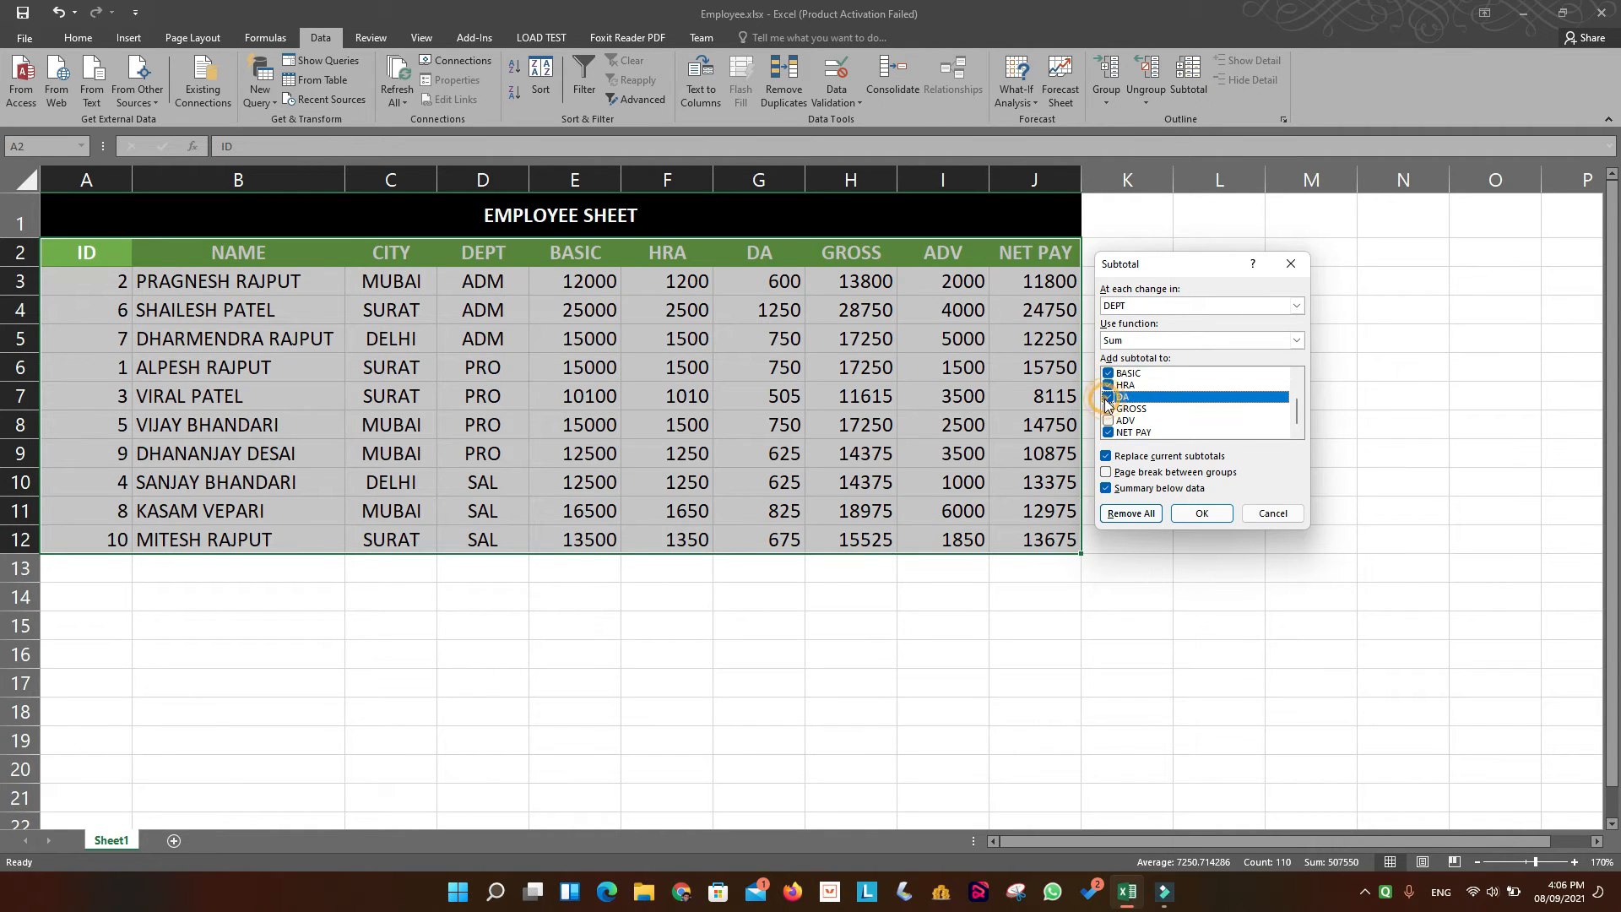
pyautogui.click(1108, 409)
pyautogui.click(1107, 421)
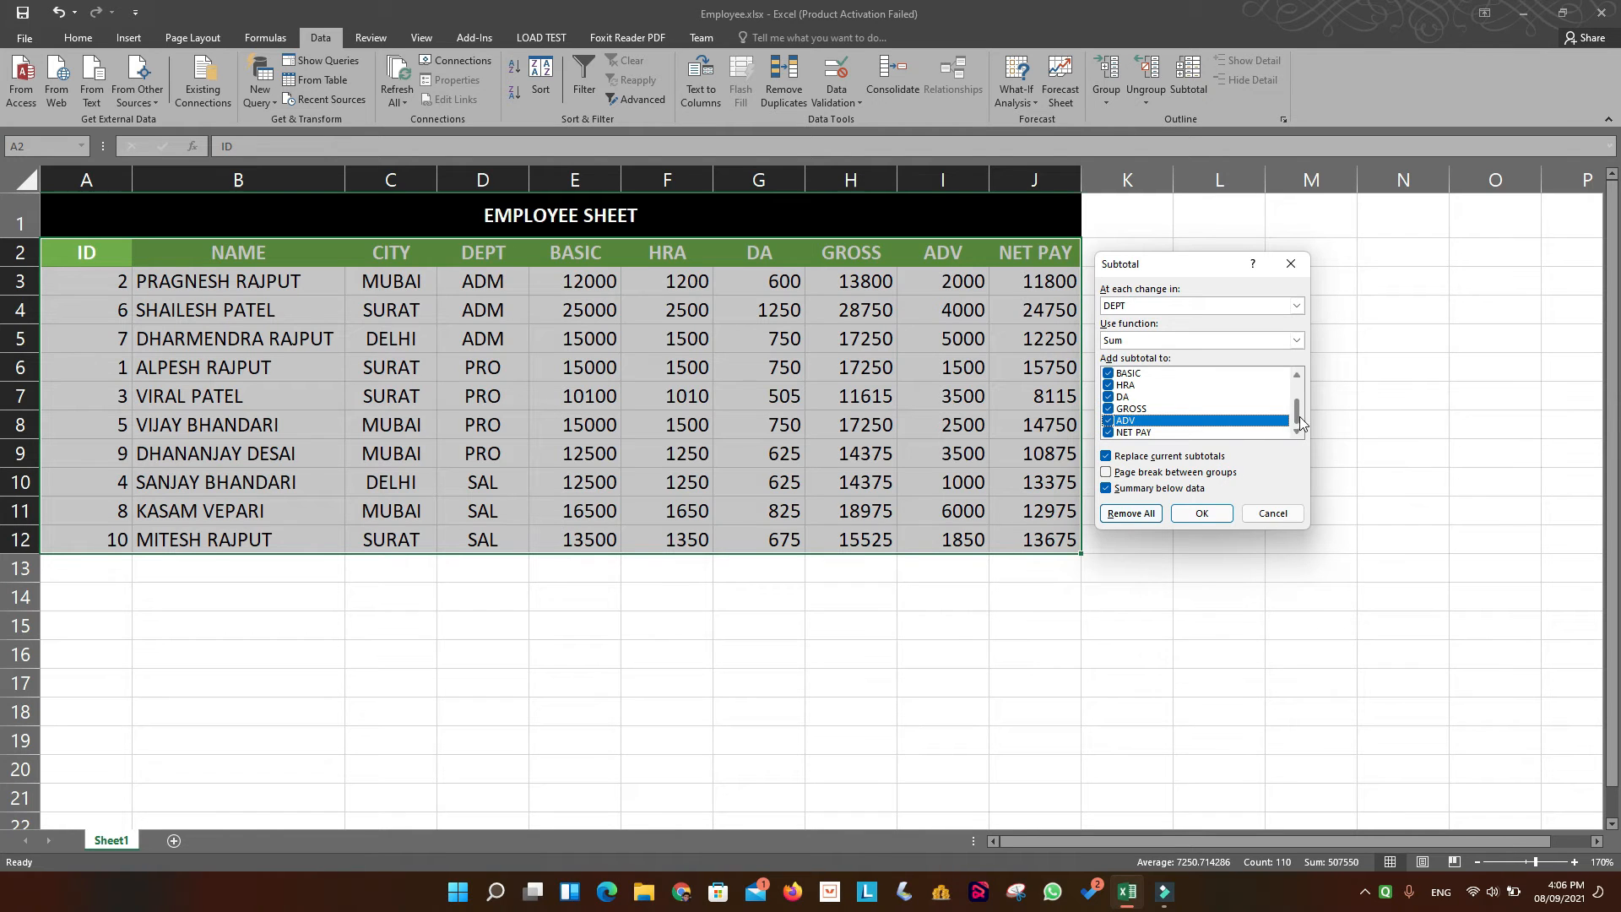
pyautogui.scroll(1, 1299, 406)
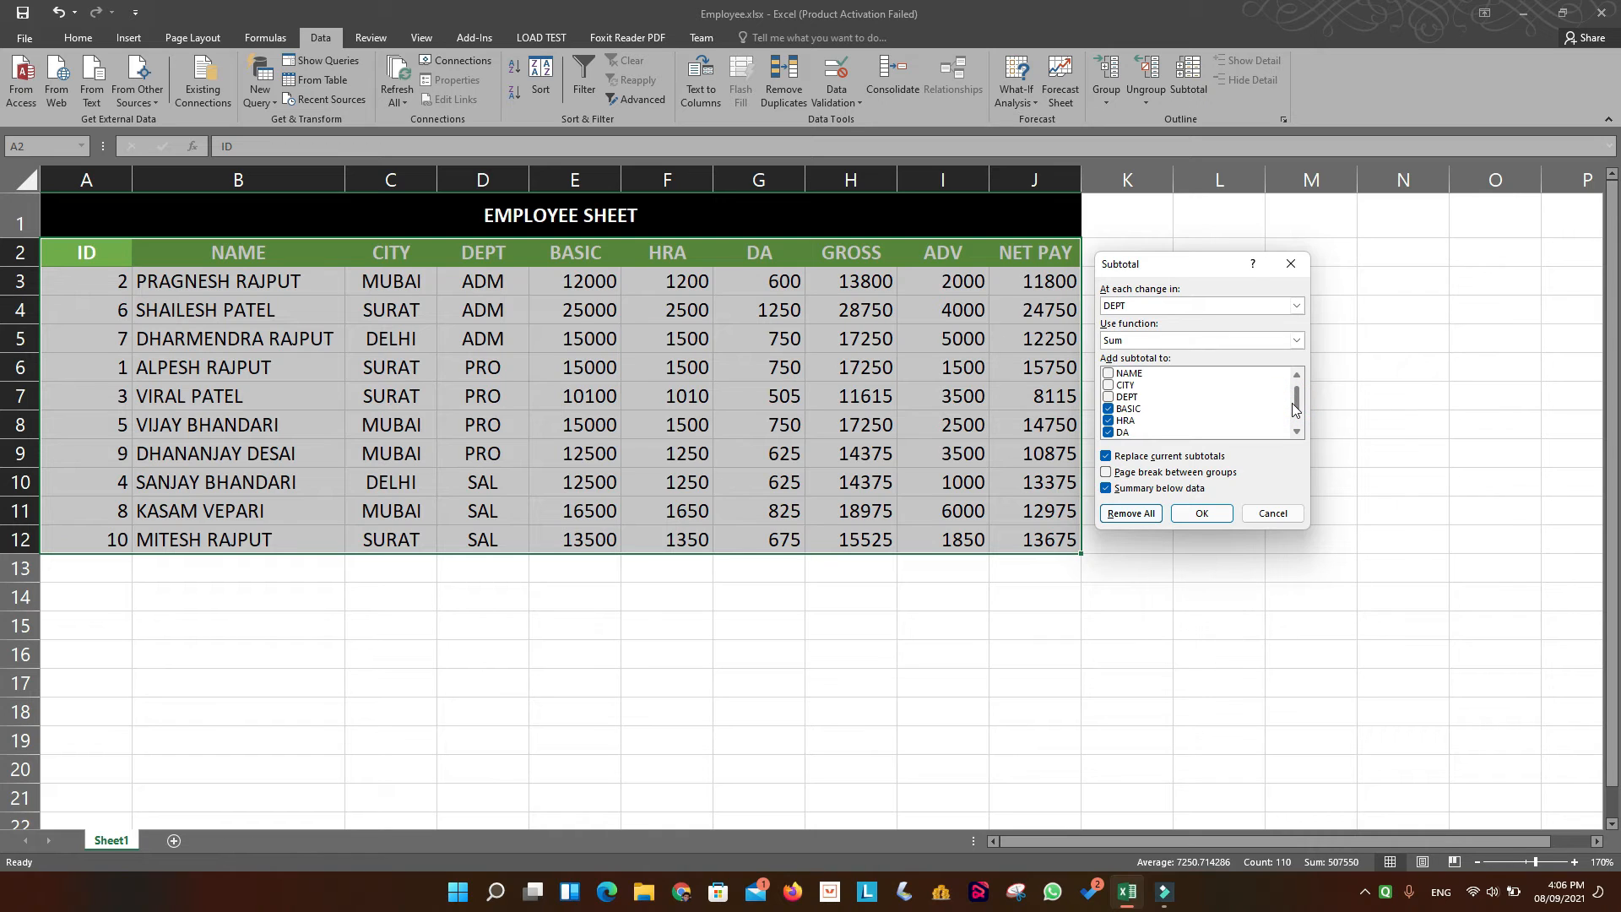
pyautogui.moveTo(1295, 409); pyautogui.dragTo(1299, 425)
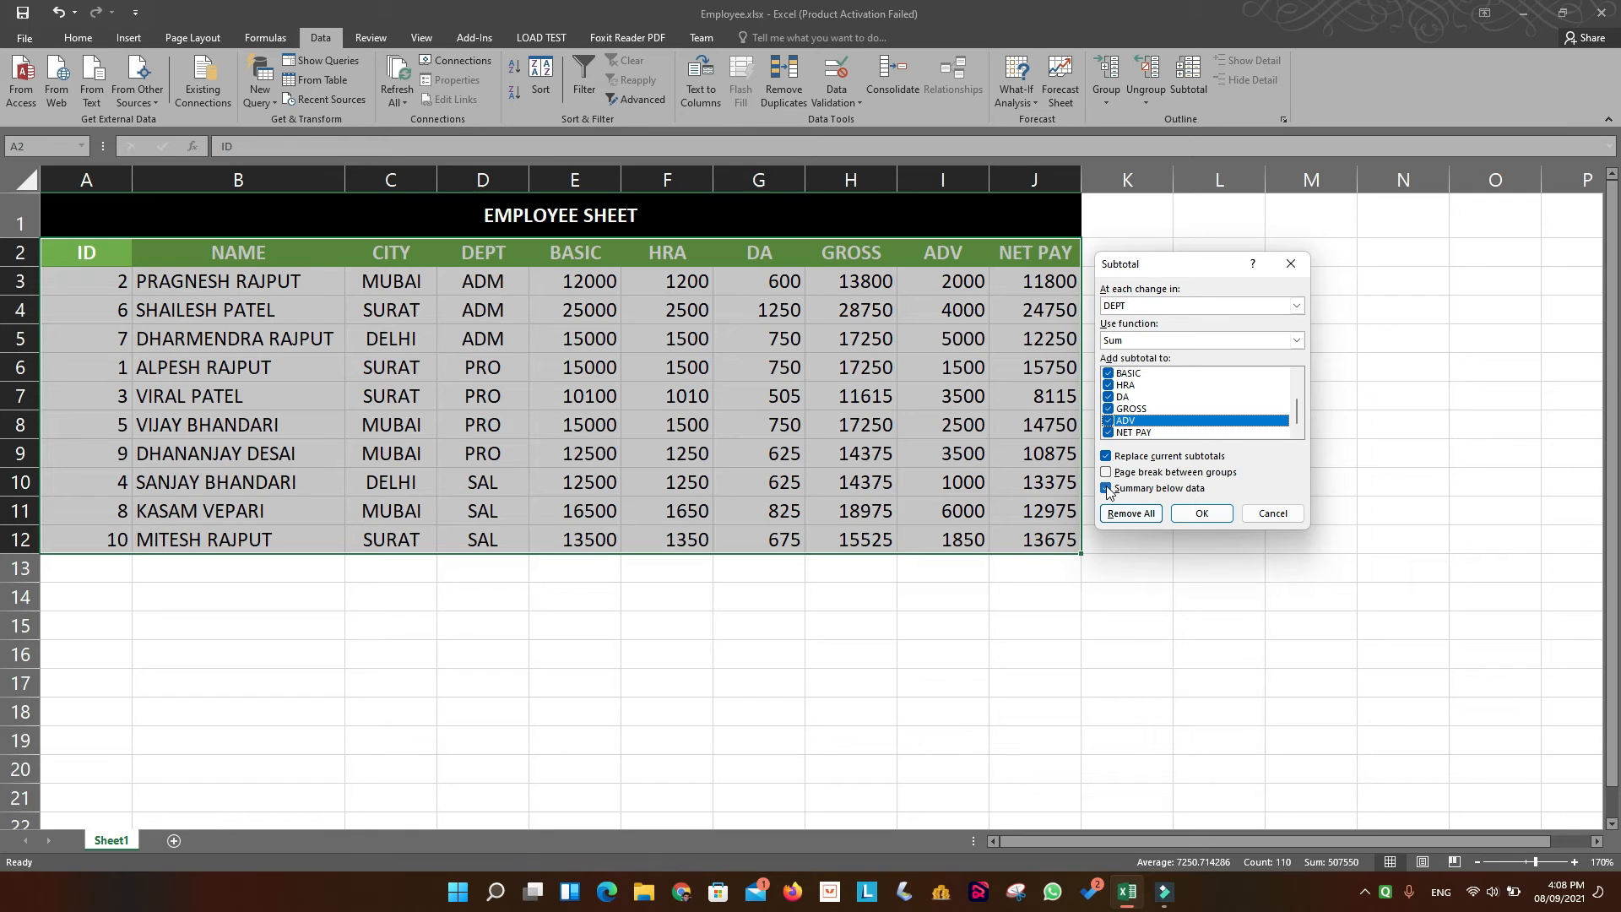
# Apply the subtotals with the summary below the data, and widen the DEPT column to fit its total labels.
pyautogui.click(1107, 489)
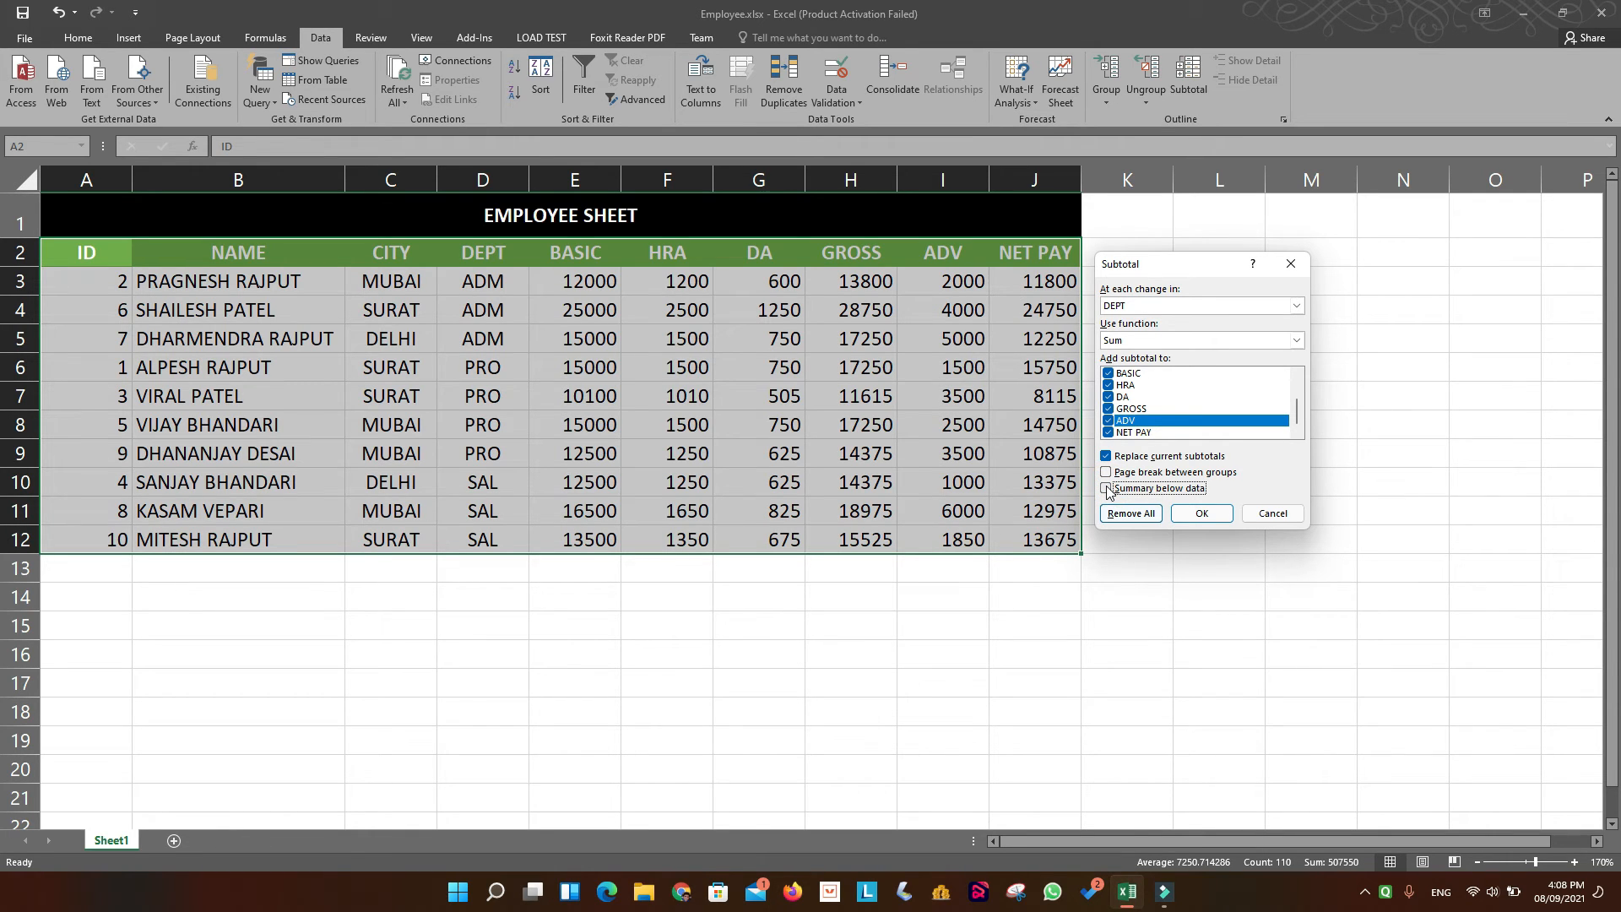
pyautogui.click(1107, 489)
pyautogui.moveTo(1301, 419); pyautogui.dragTo(1298, 406)
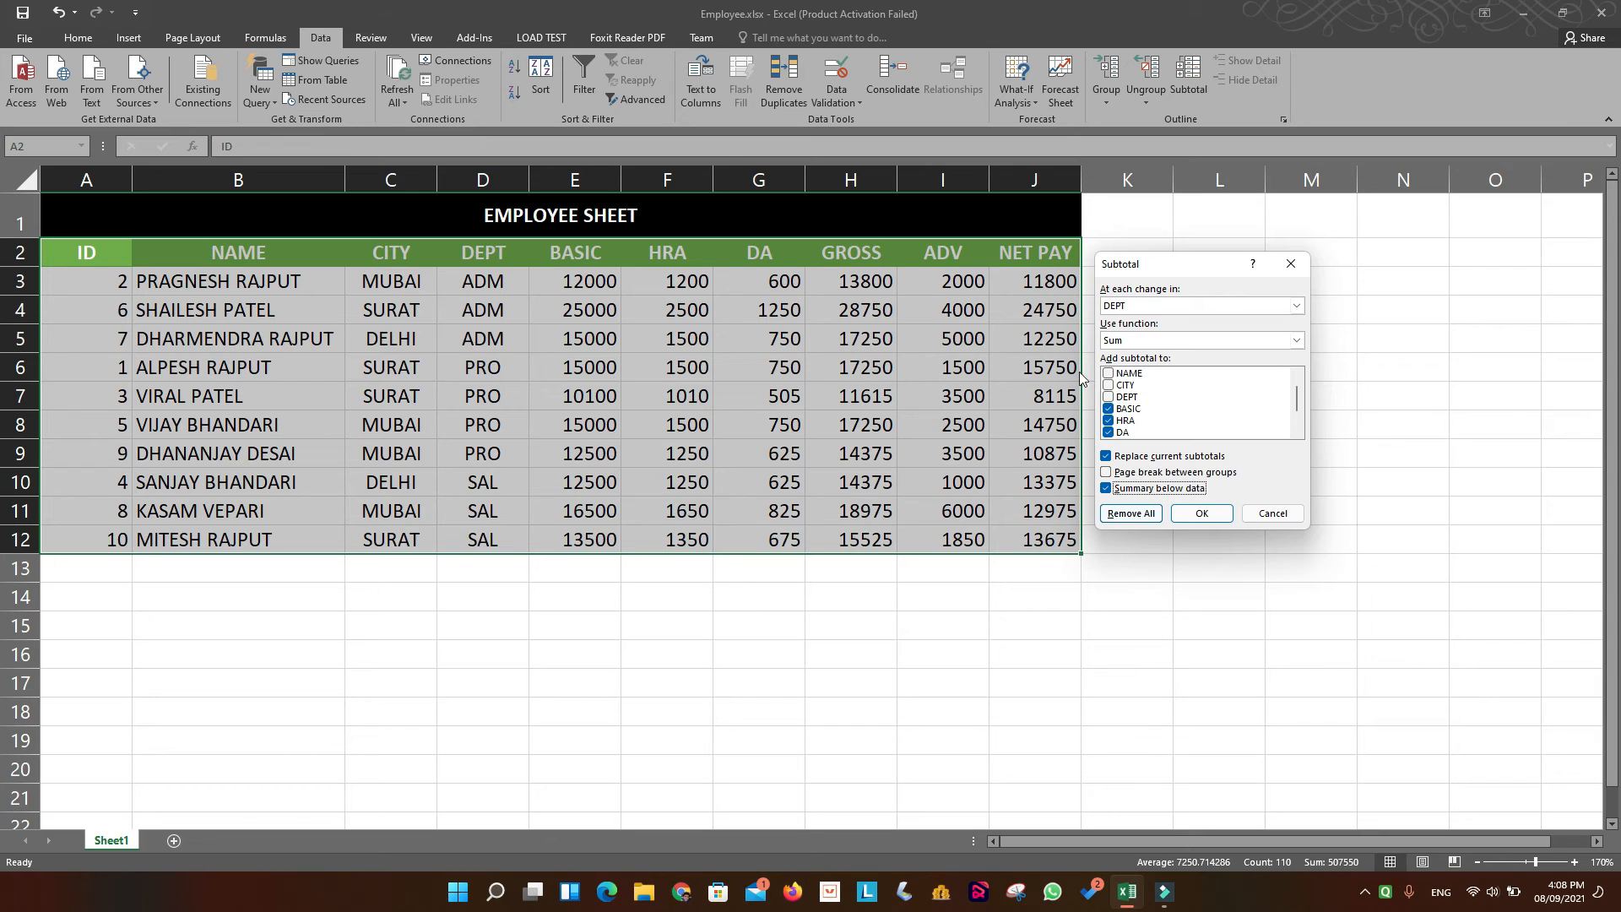
pyautogui.click(1296, 433)
pyautogui.click(1296, 434)
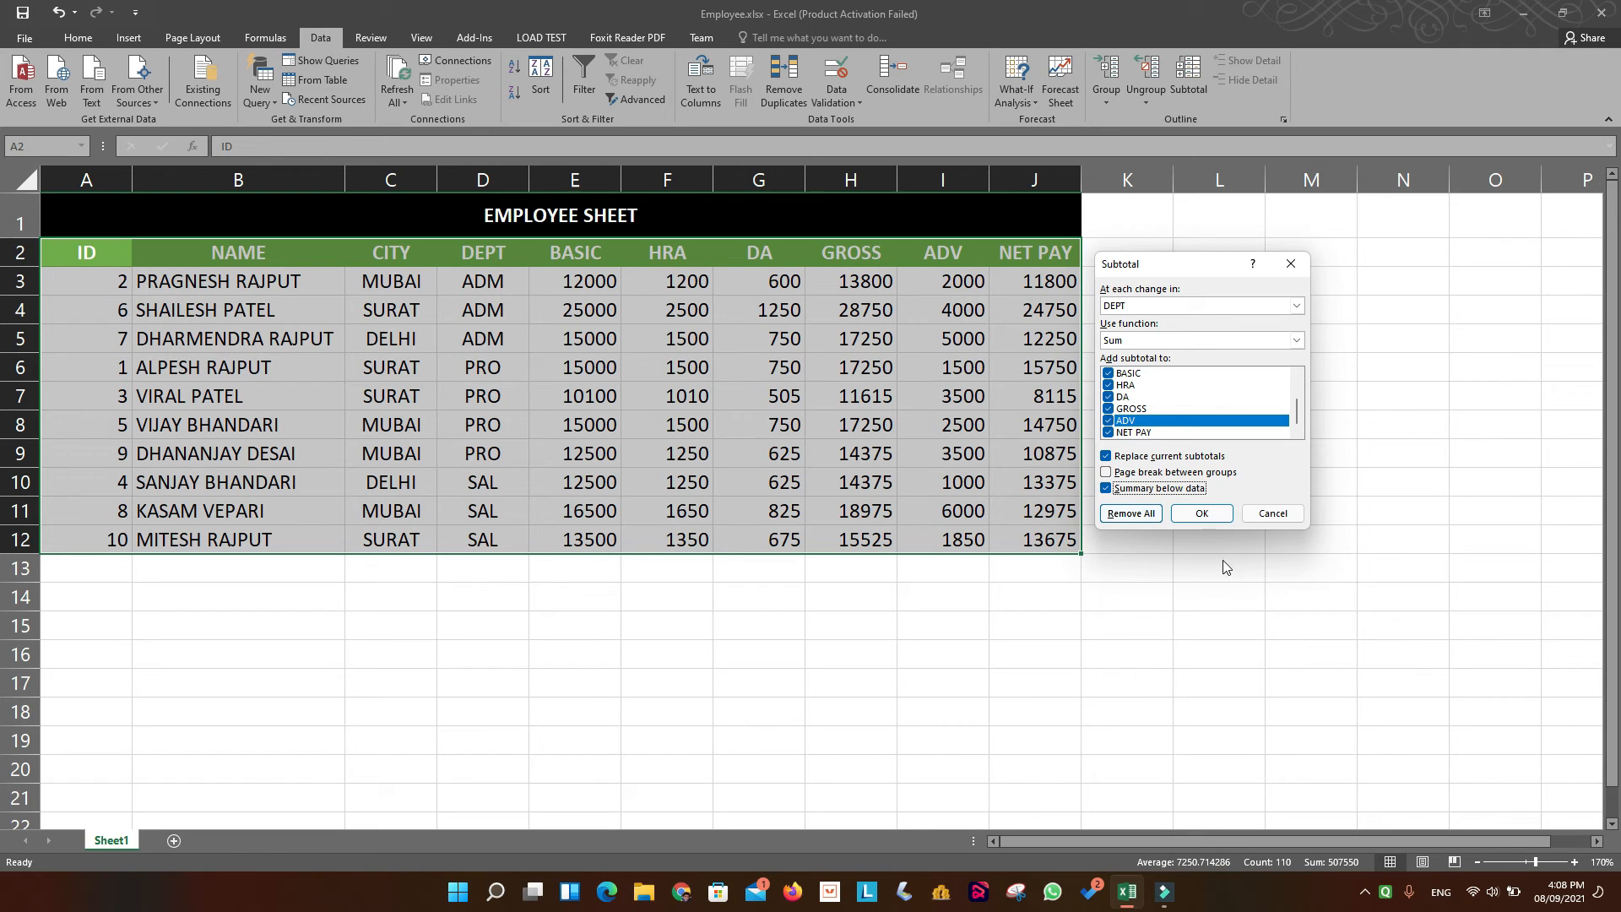
pyautogui.click(1219, 517)
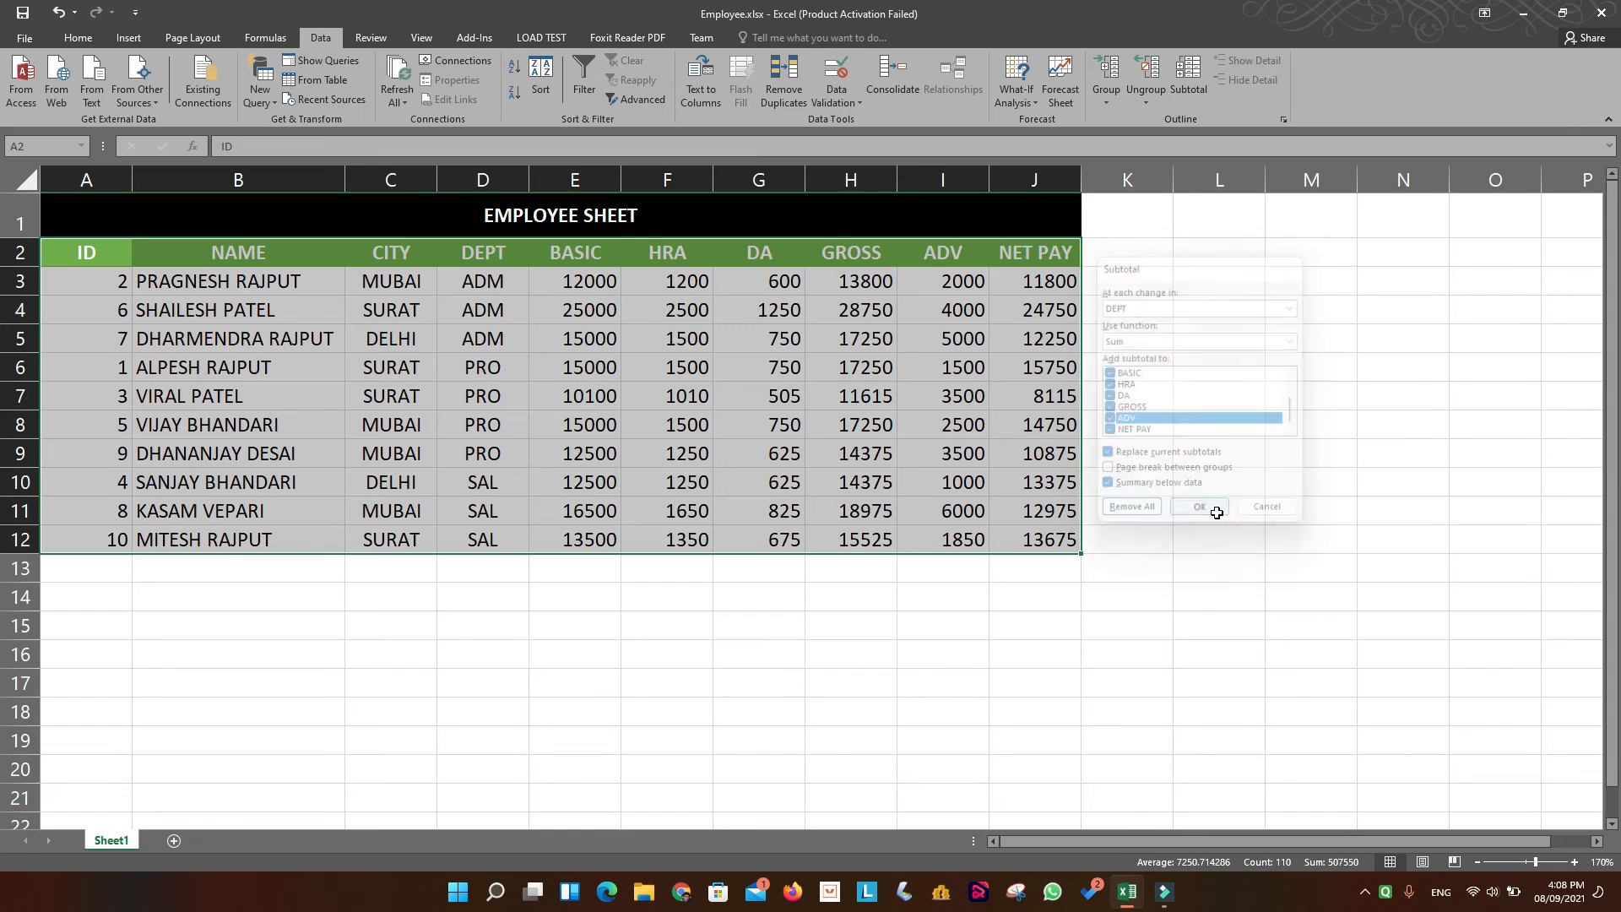
pyautogui.click(753, 711)
pyautogui.moveTo(614, 182); pyautogui.dragTo(638, 182)
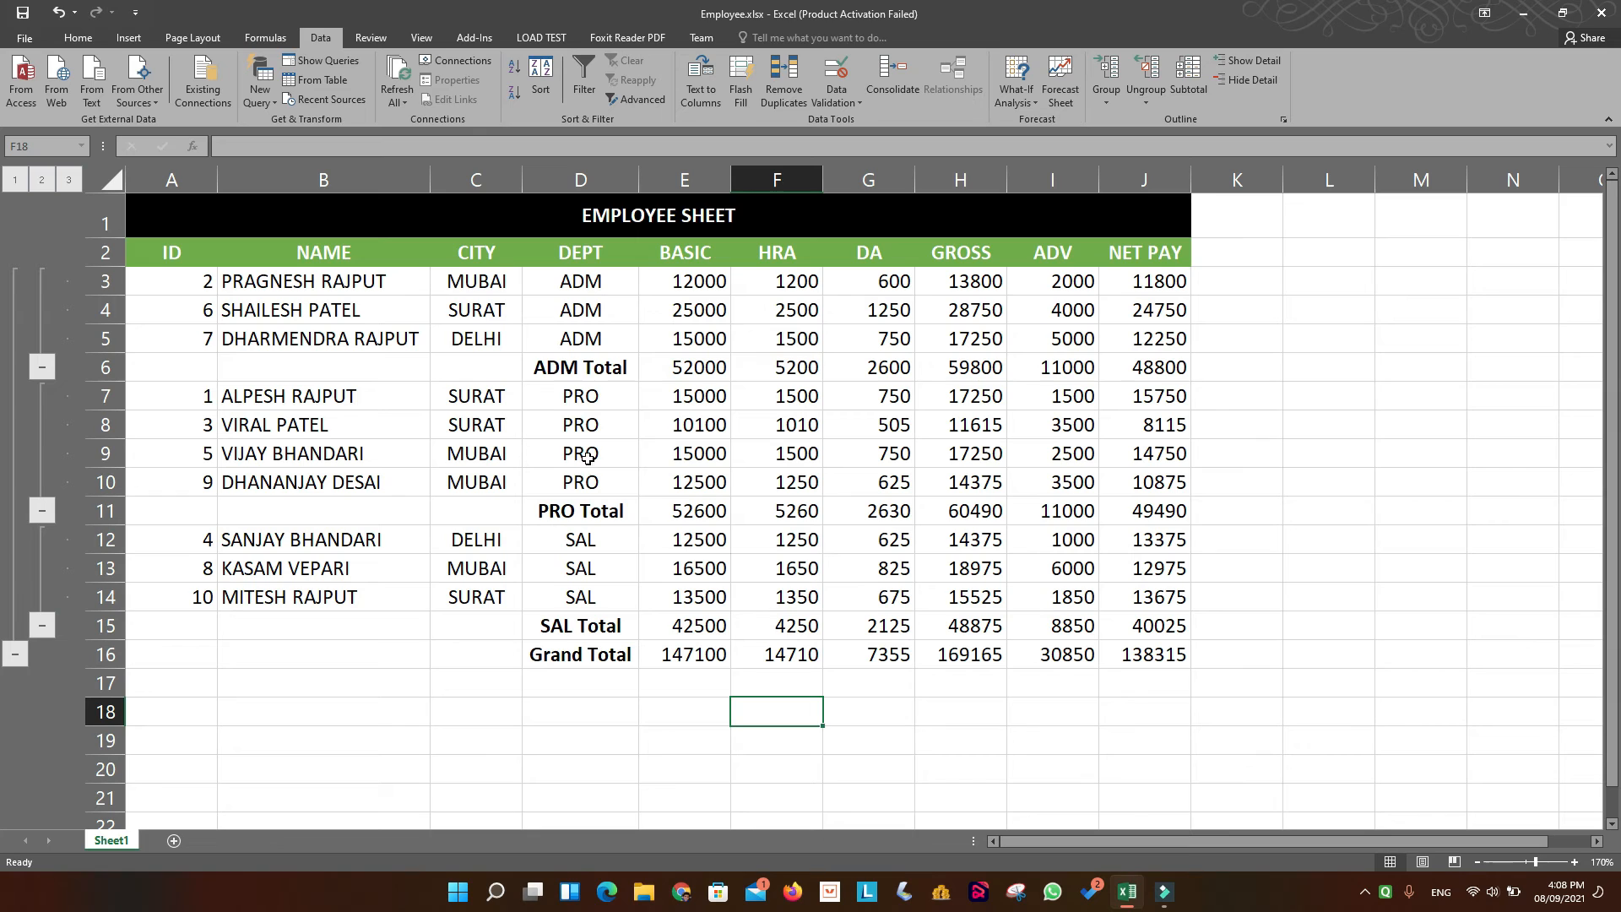
# Shade the ADM Total cells D6:J6 with a light grey fill.
pyautogui.moveTo(544, 366); pyautogui.dragTo(1144, 371)
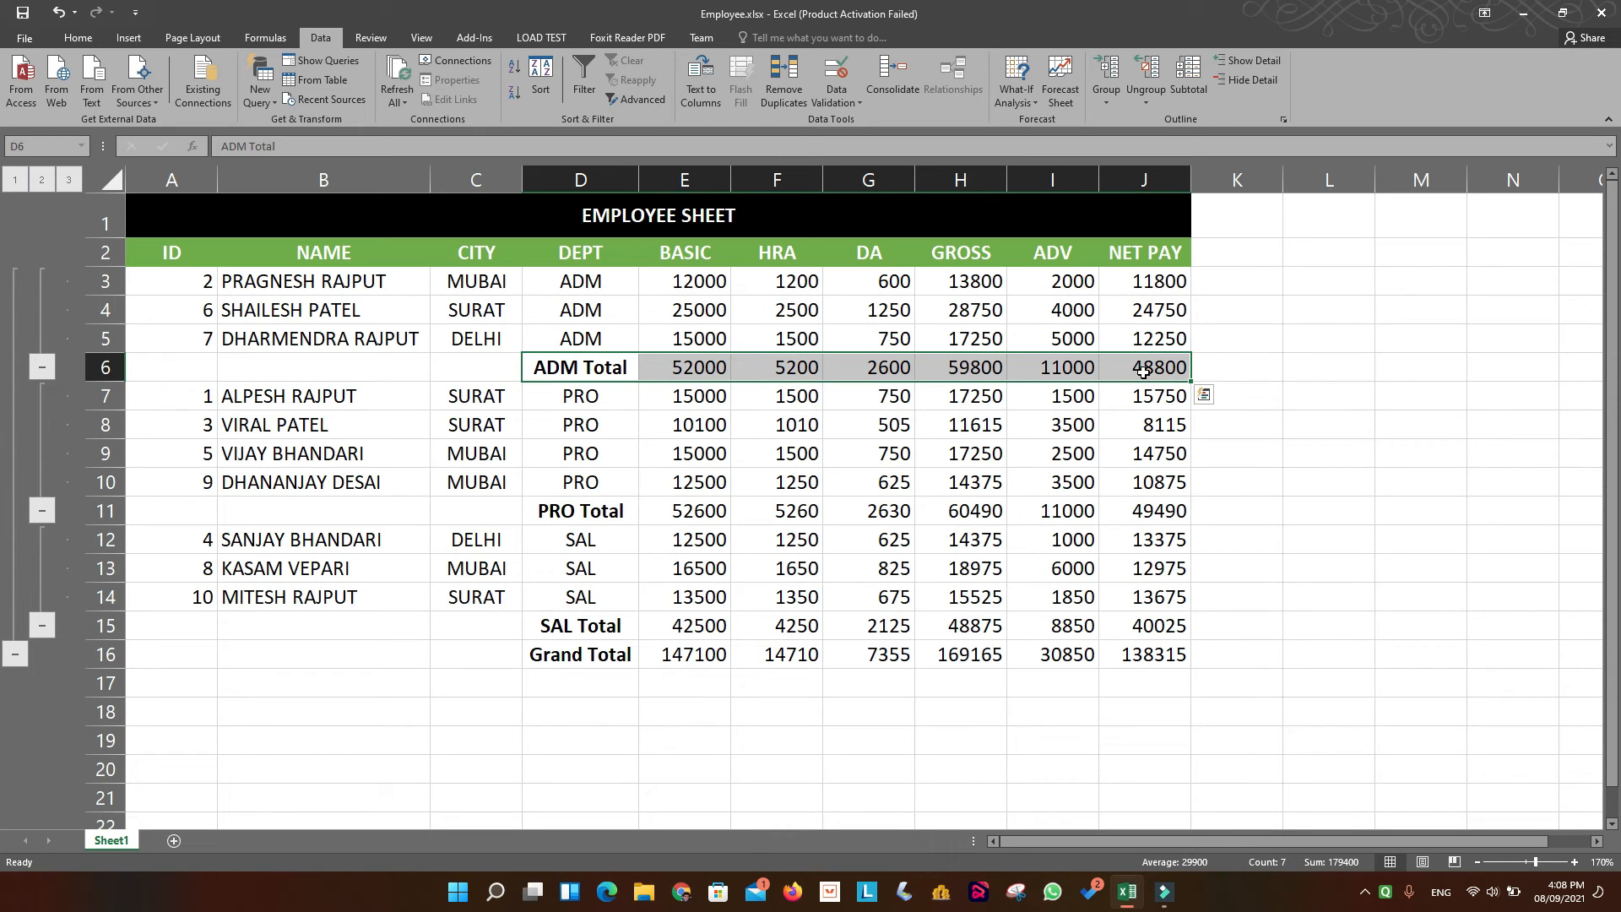
pyautogui.click(77, 38)
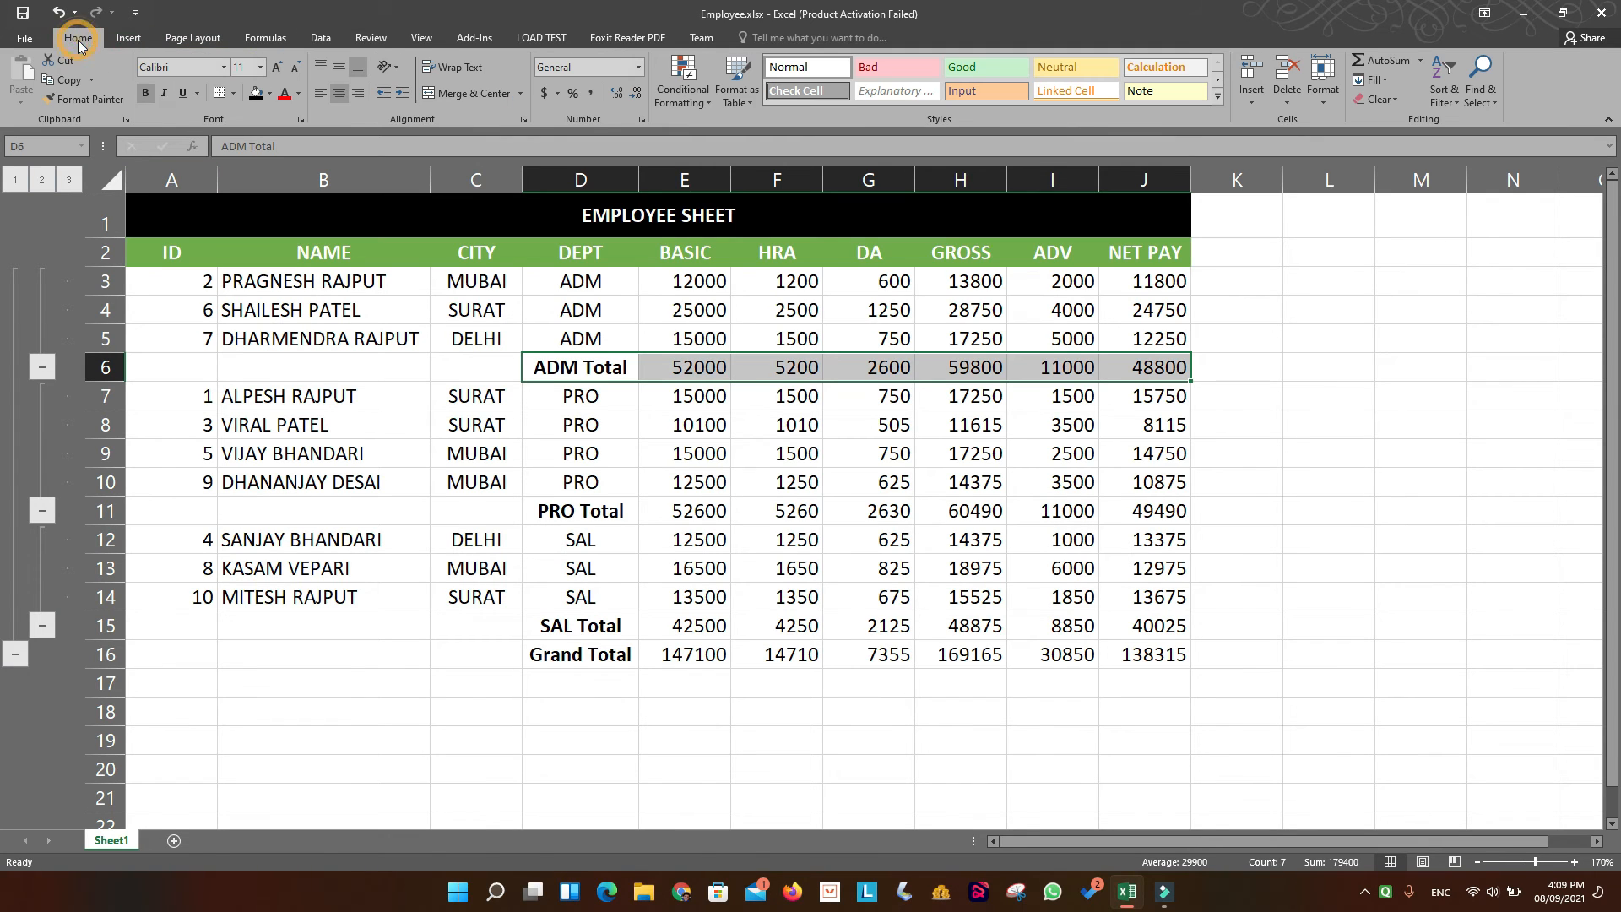
pyautogui.click(297, 93)
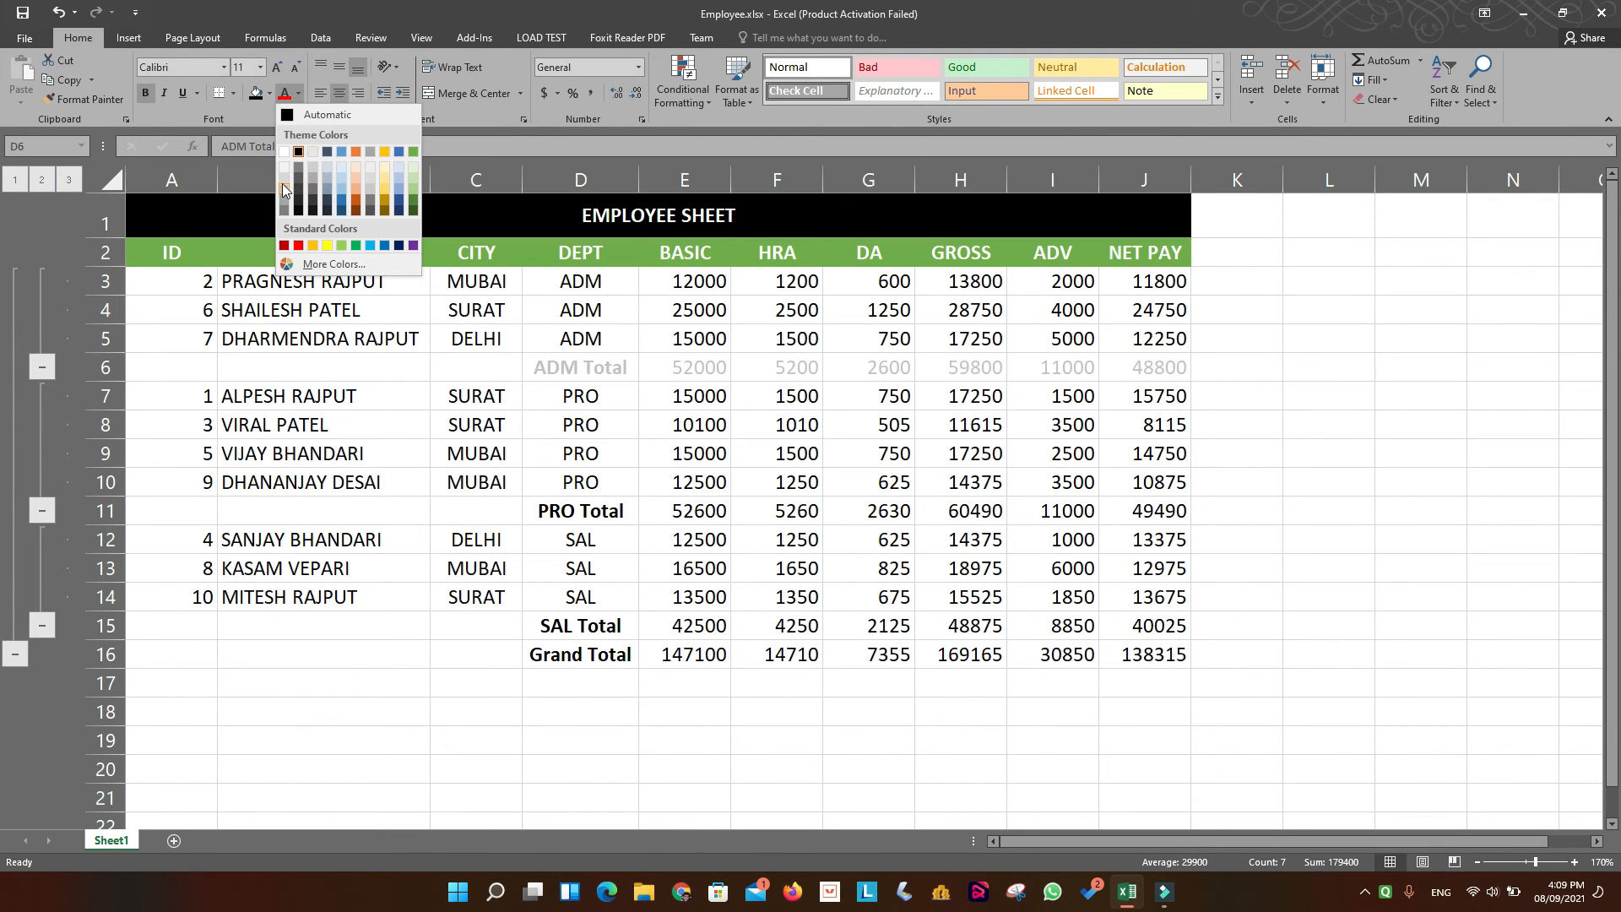
pyautogui.click(270, 94)
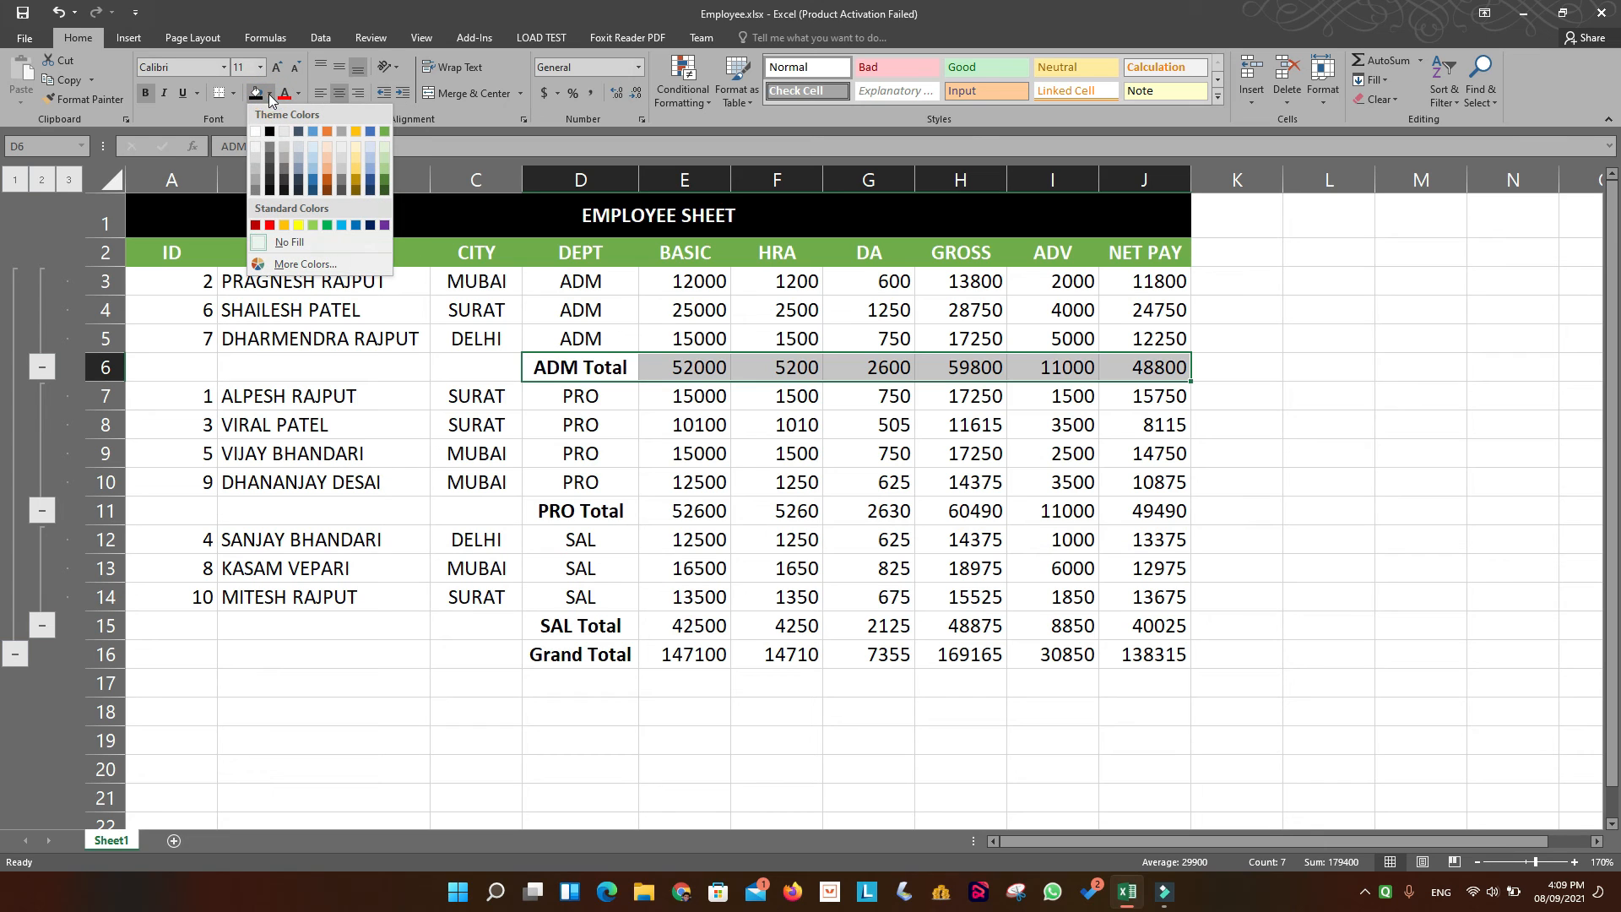
pyautogui.click(256, 165)
# Give the PRO Total cells D11:J11 and the SAL Total cells D15:J15 the same light grey fill.
pyautogui.moveTo(556, 510); pyautogui.dragTo(1150, 516)
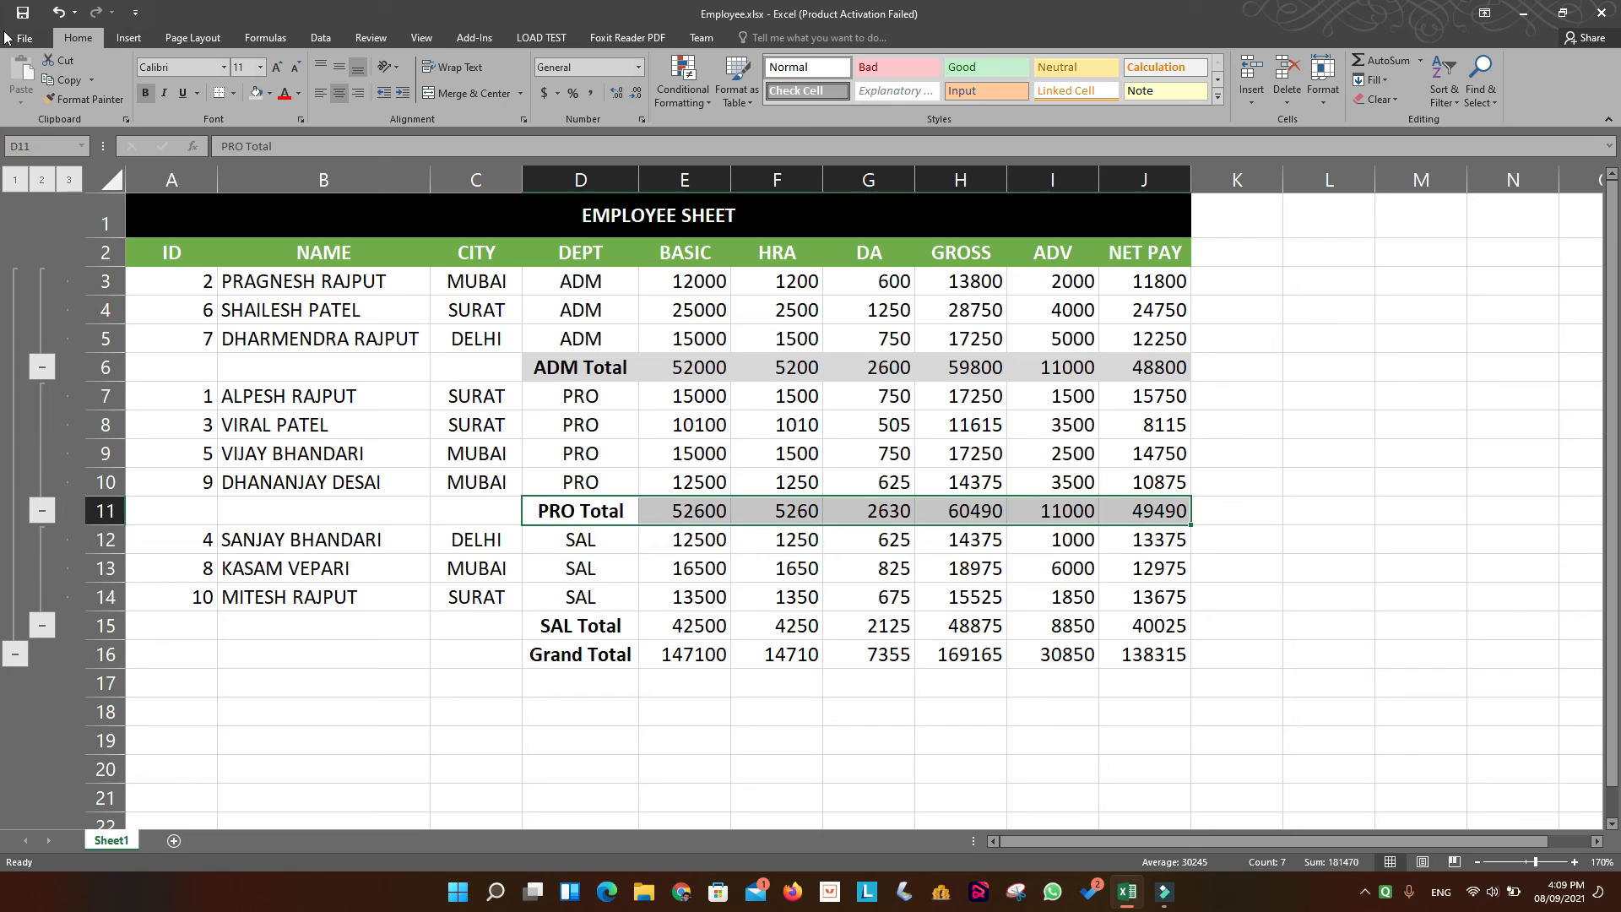
pyautogui.click(256, 93)
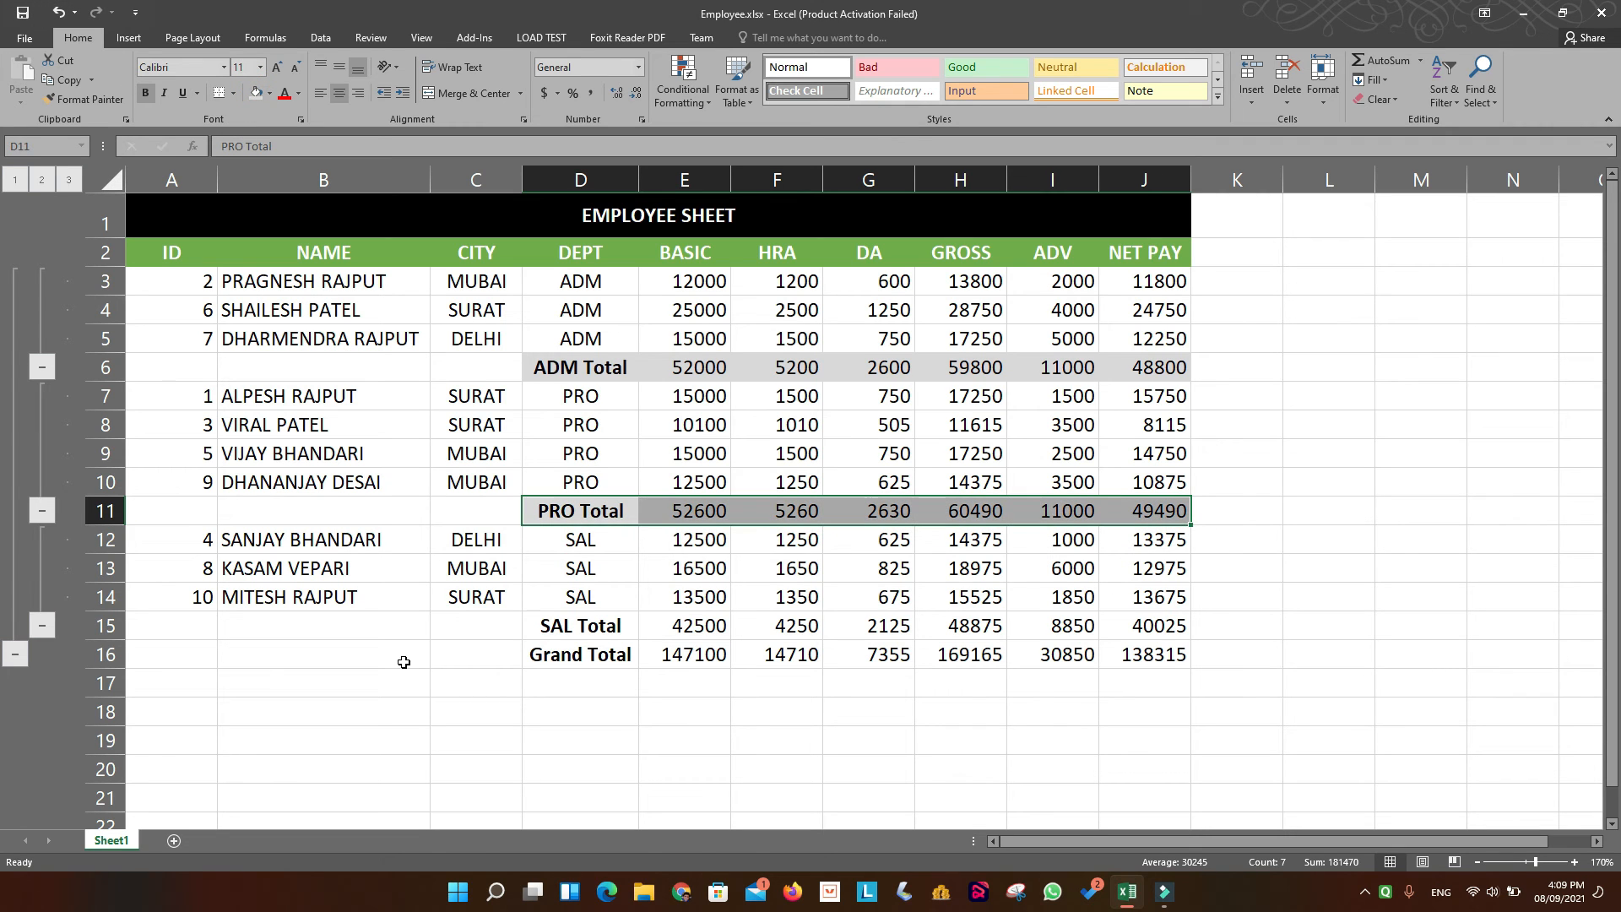
pyautogui.moveTo(572, 626); pyautogui.dragTo(1195, 644)
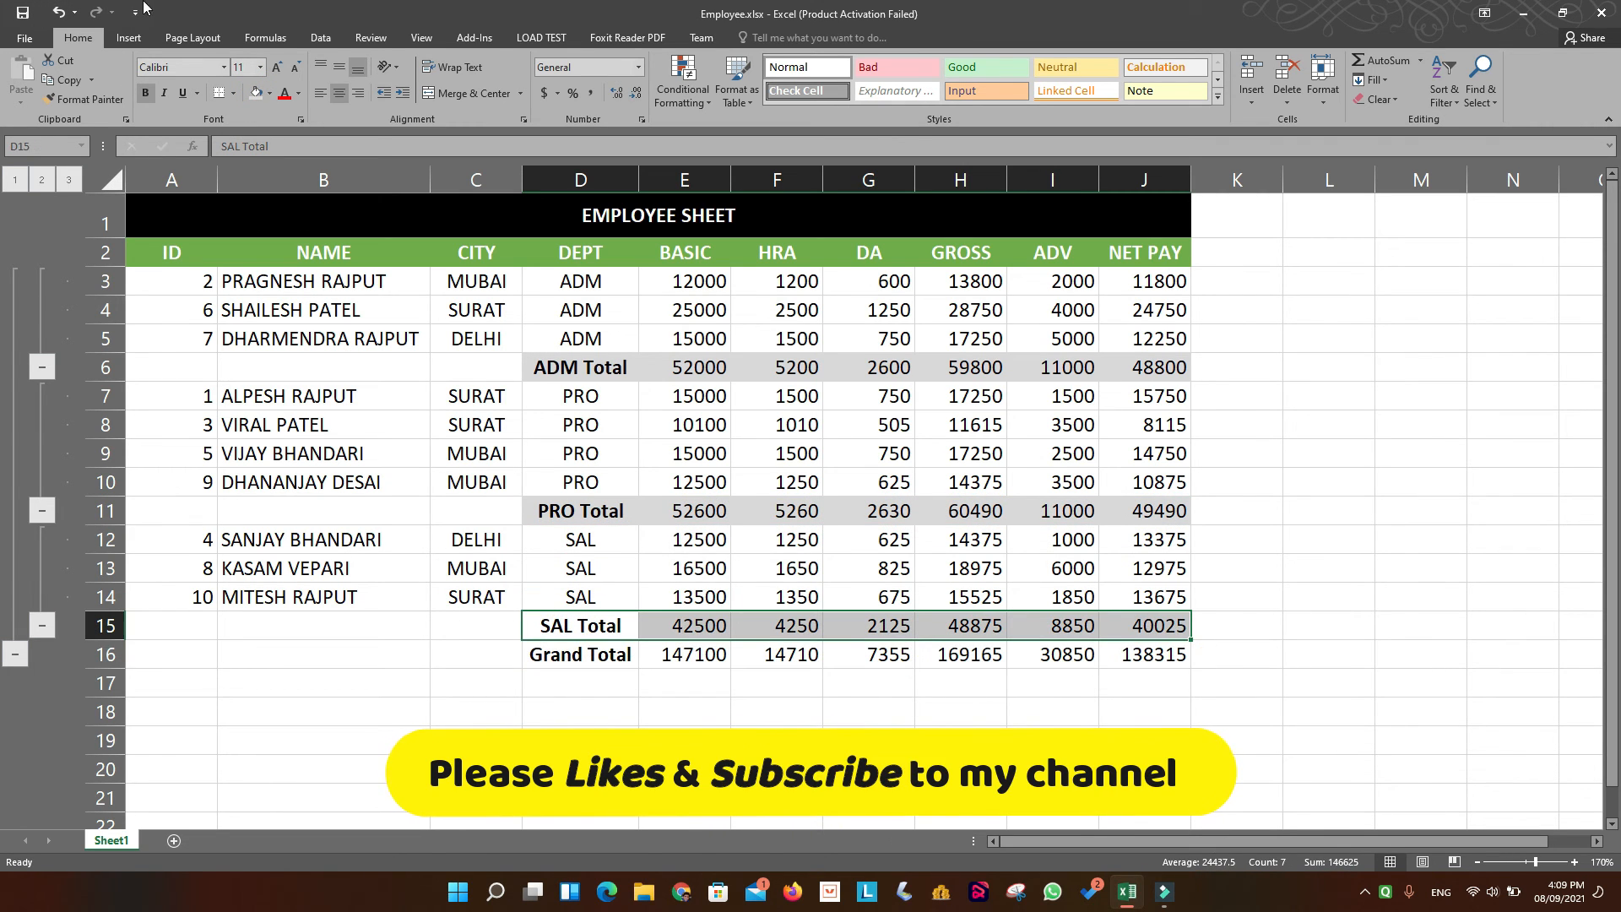
pyautogui.click(256, 93)
# Shade the Grand Total cells D16:J16 with a dark grey fill.
pyautogui.click(596, 655)
pyautogui.moveTo(730, 655); pyautogui.dragTo(1138, 663)
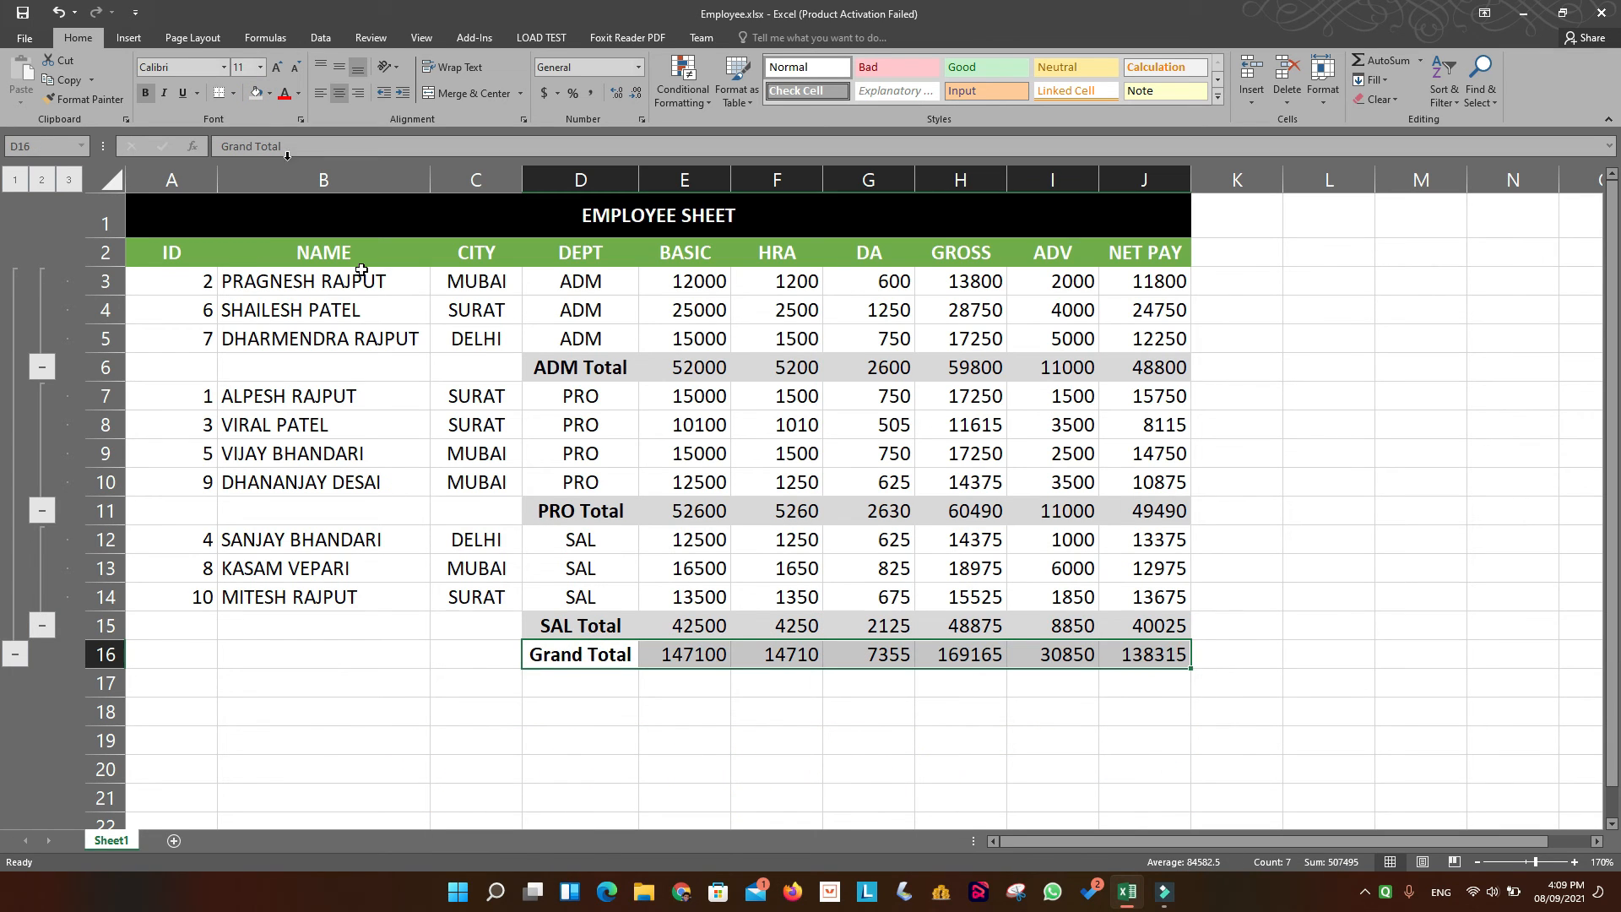
pyautogui.click(269, 93)
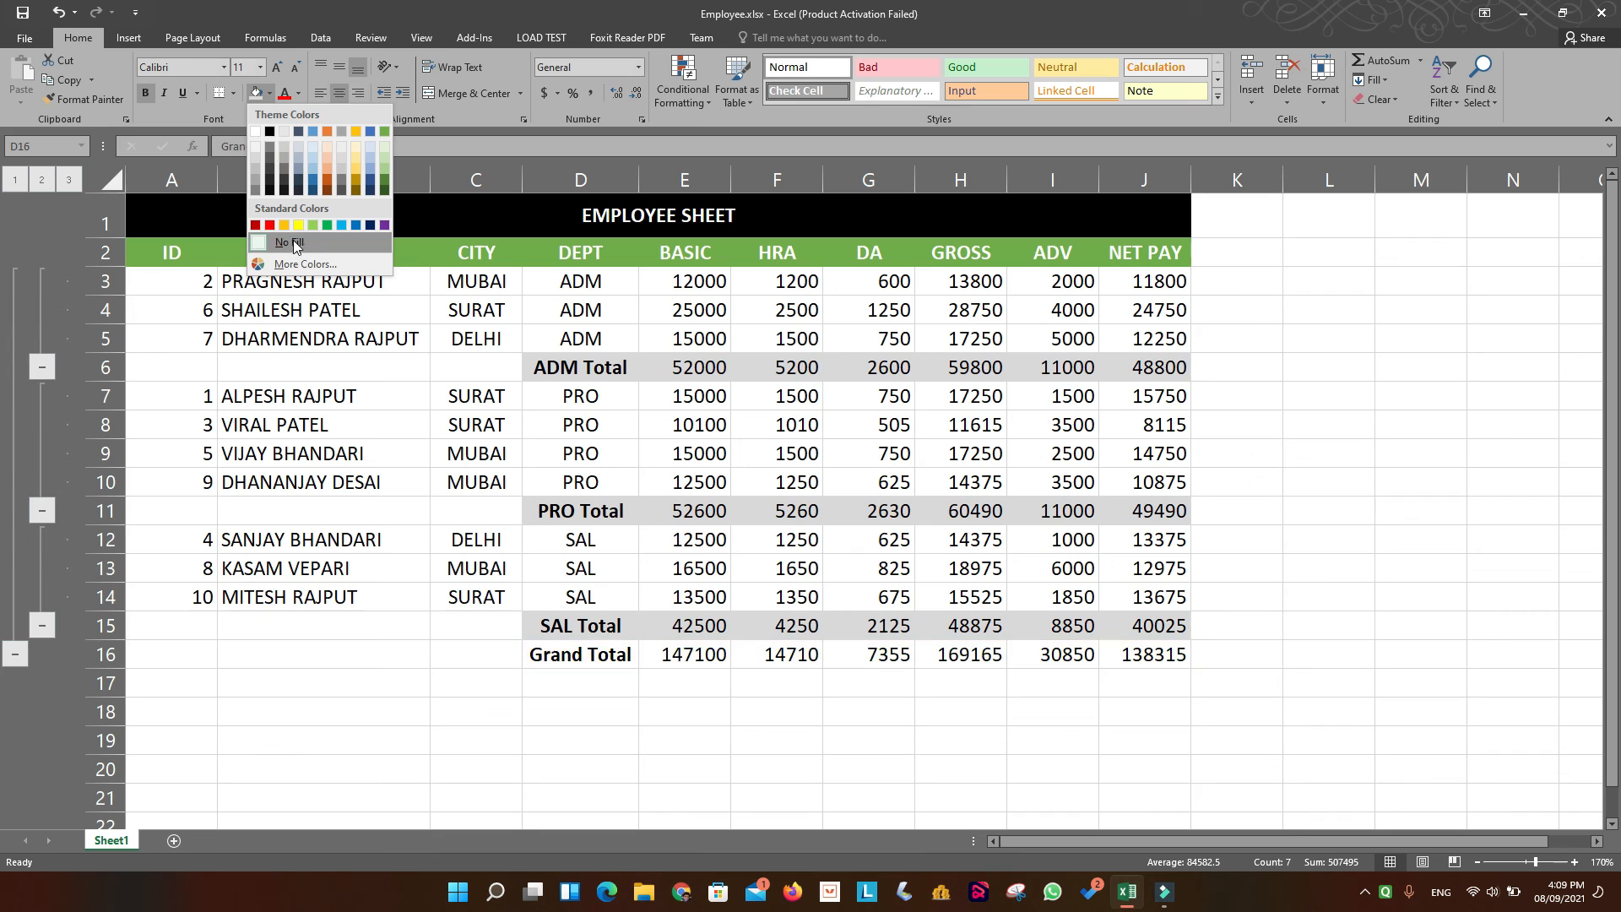
pyautogui.click(251, 187)
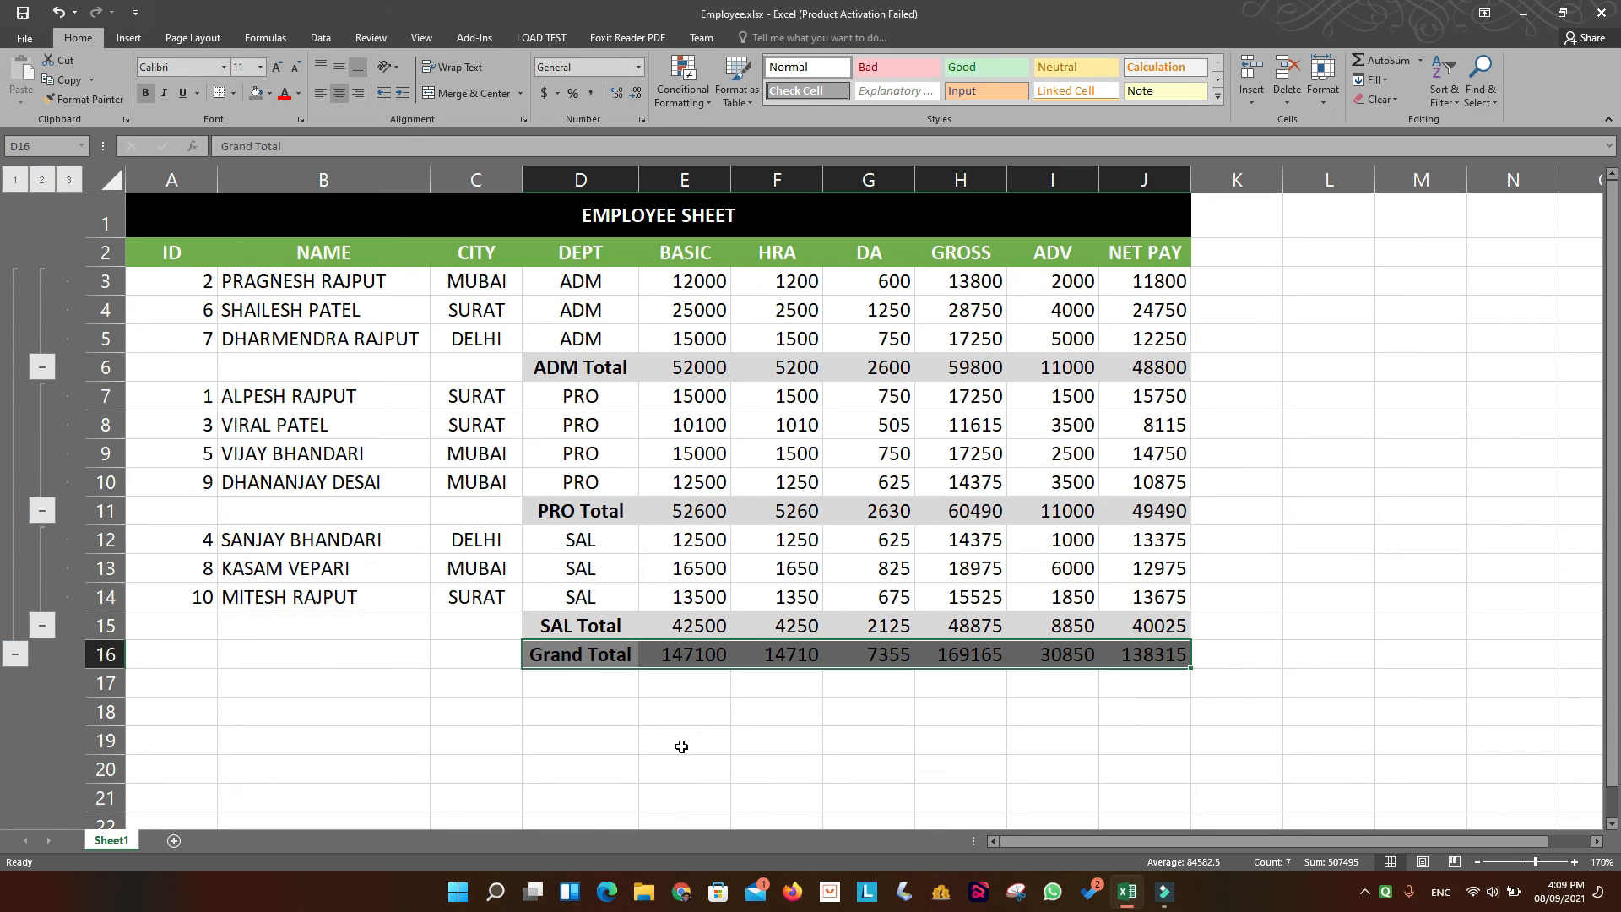
pyautogui.click(910, 711)
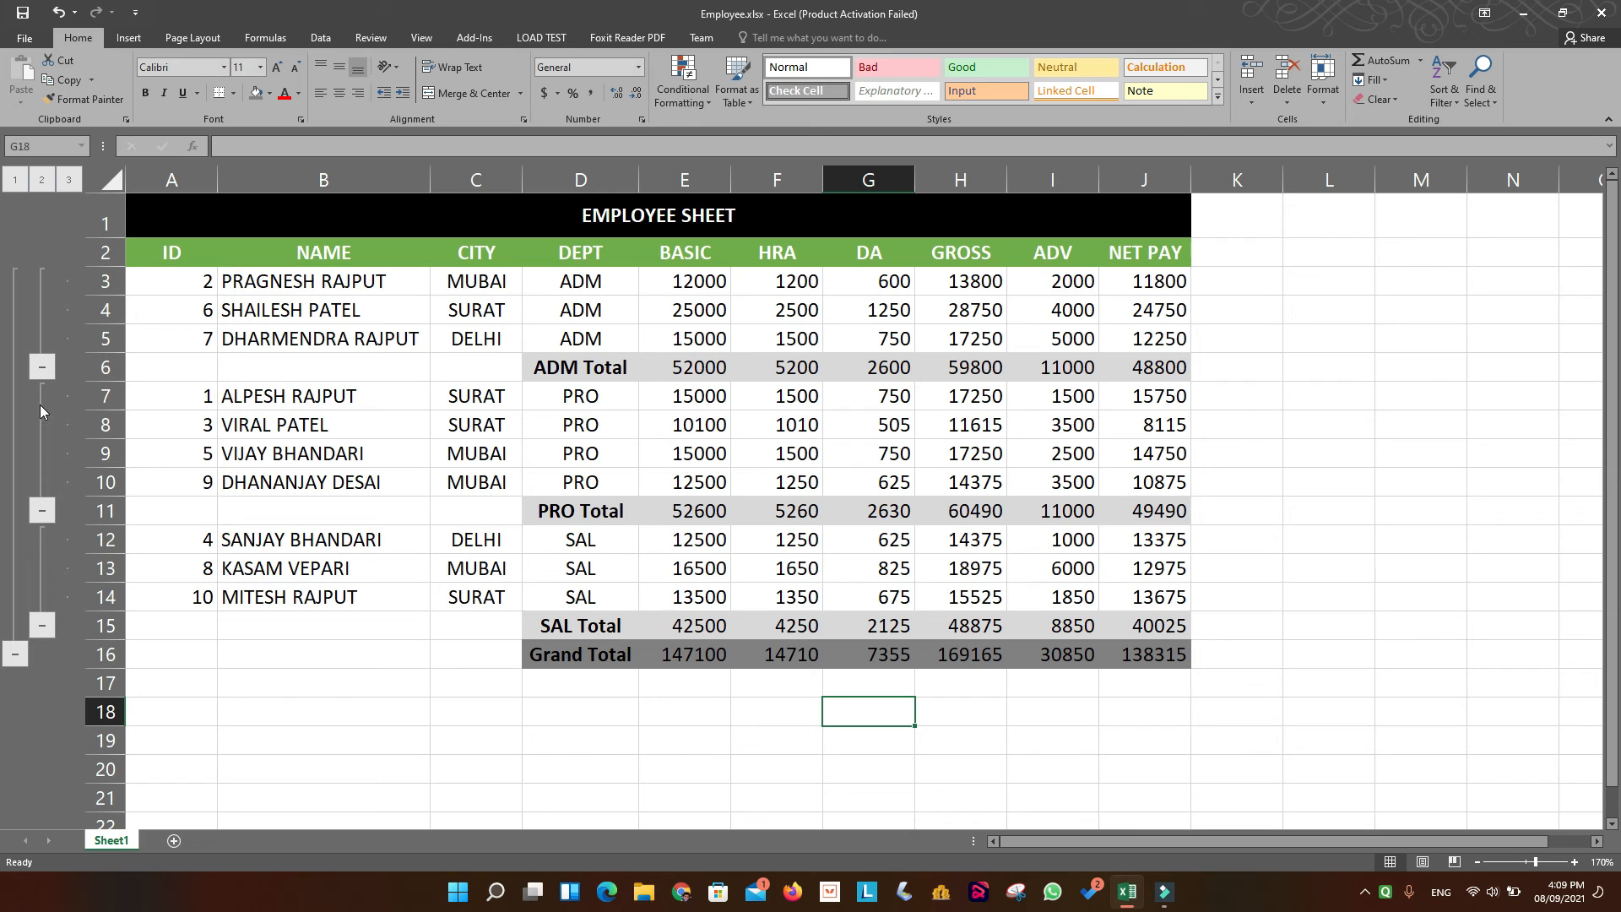
# Collapse the outline to the Grand Total and expand it again, then collapse the ADM, PRO and SAL groups to view only their totals.
pyautogui.click(15, 655)
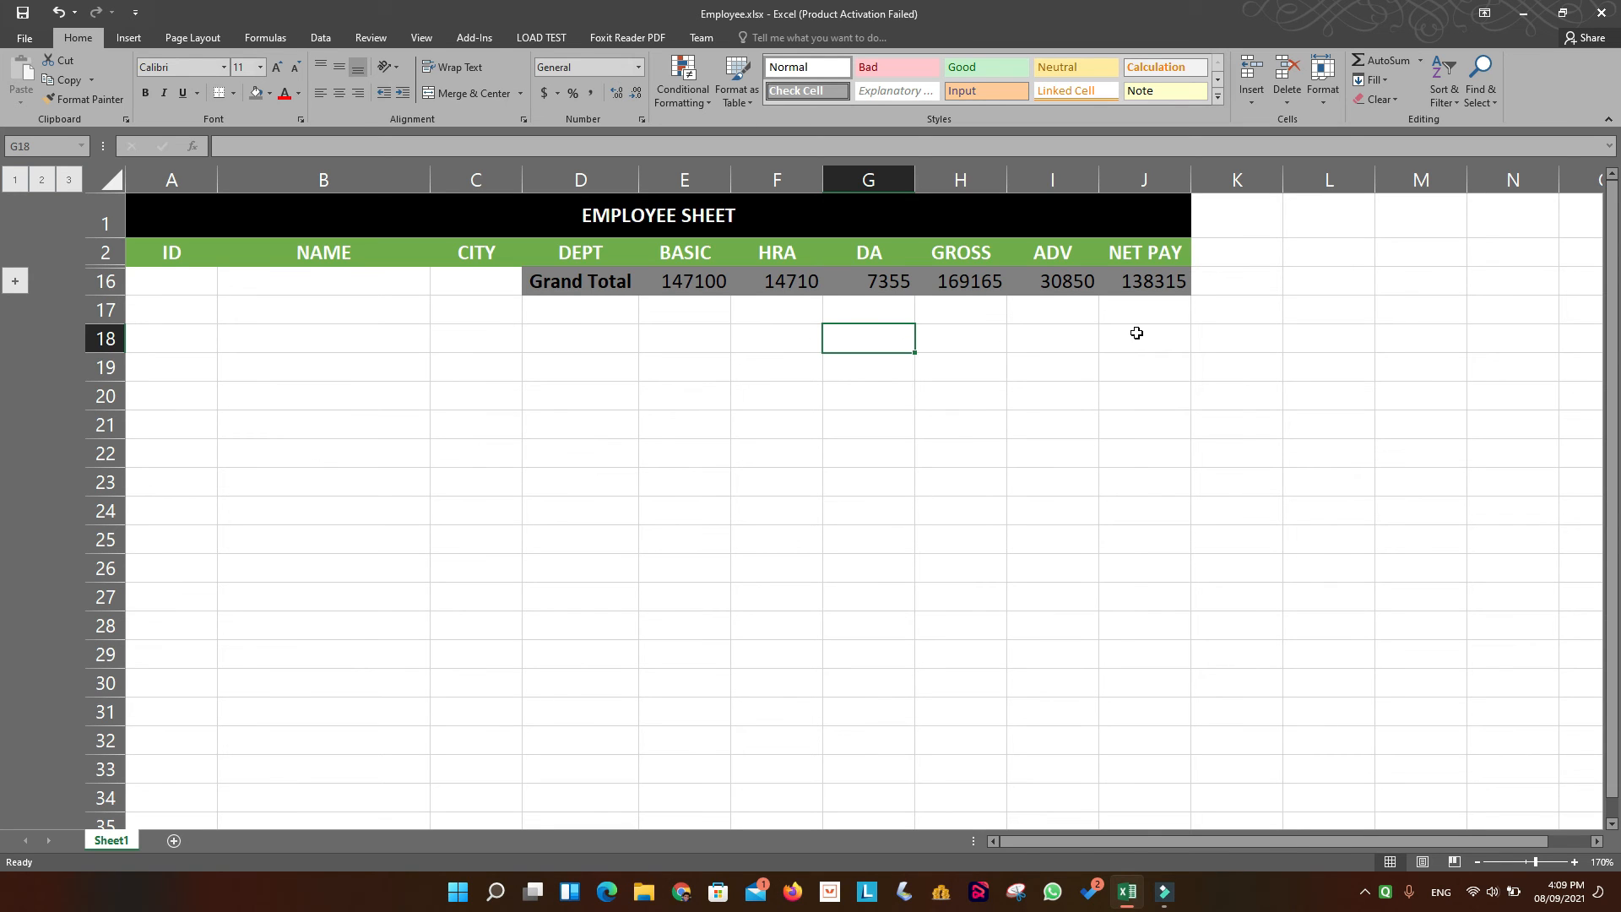
pyautogui.click(16, 283)
pyautogui.click(41, 367)
pyautogui.click(42, 421)
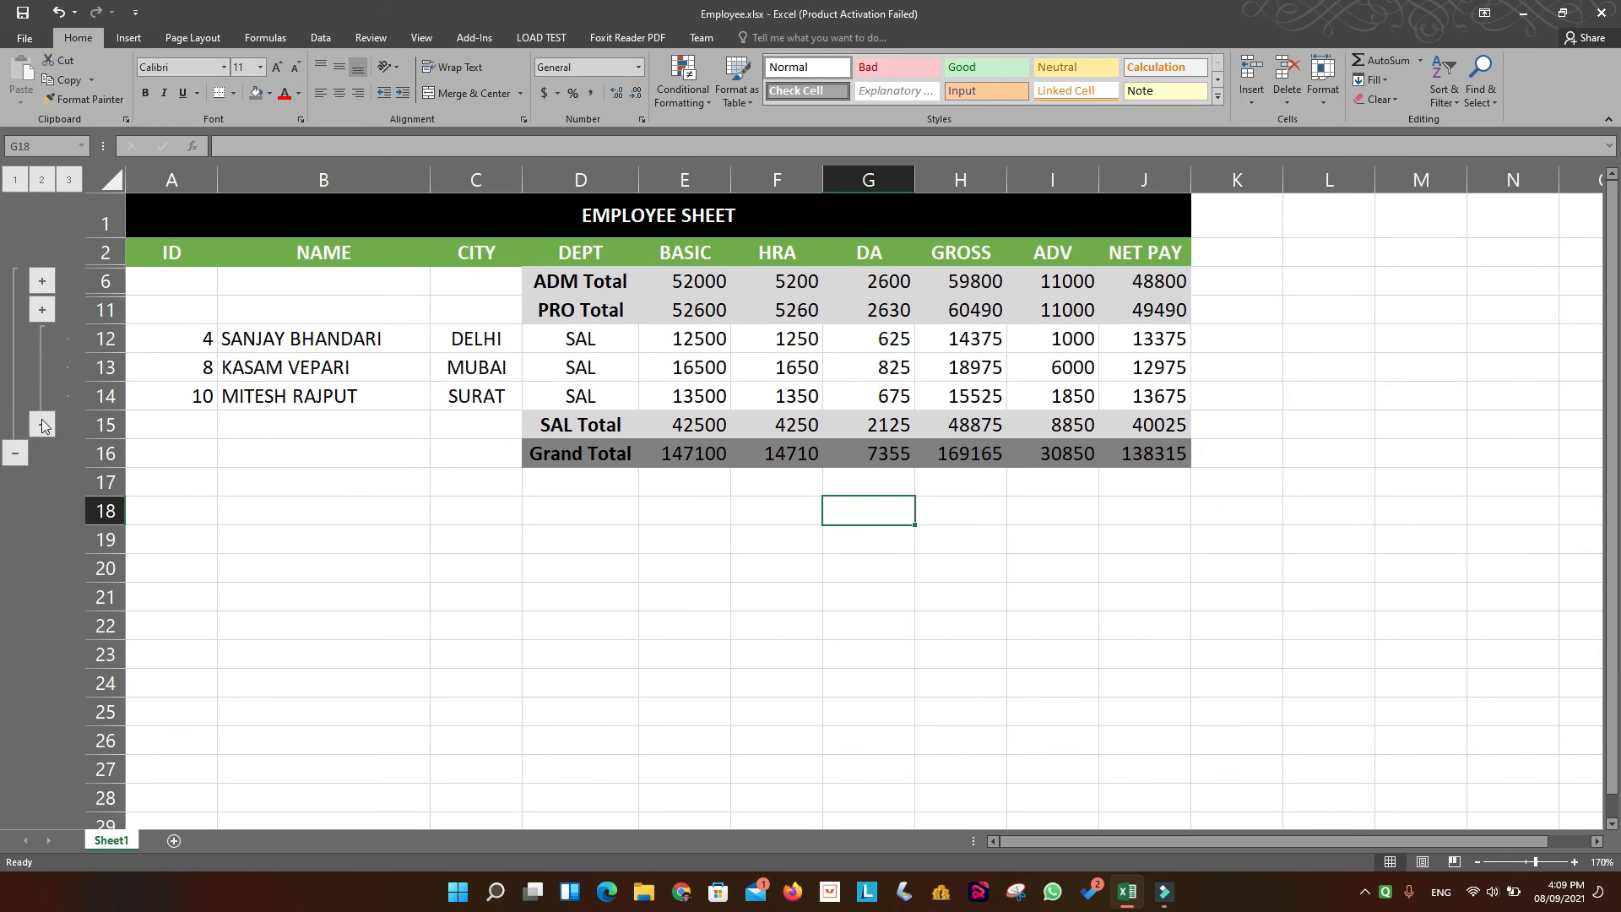
pyautogui.click(41, 428)
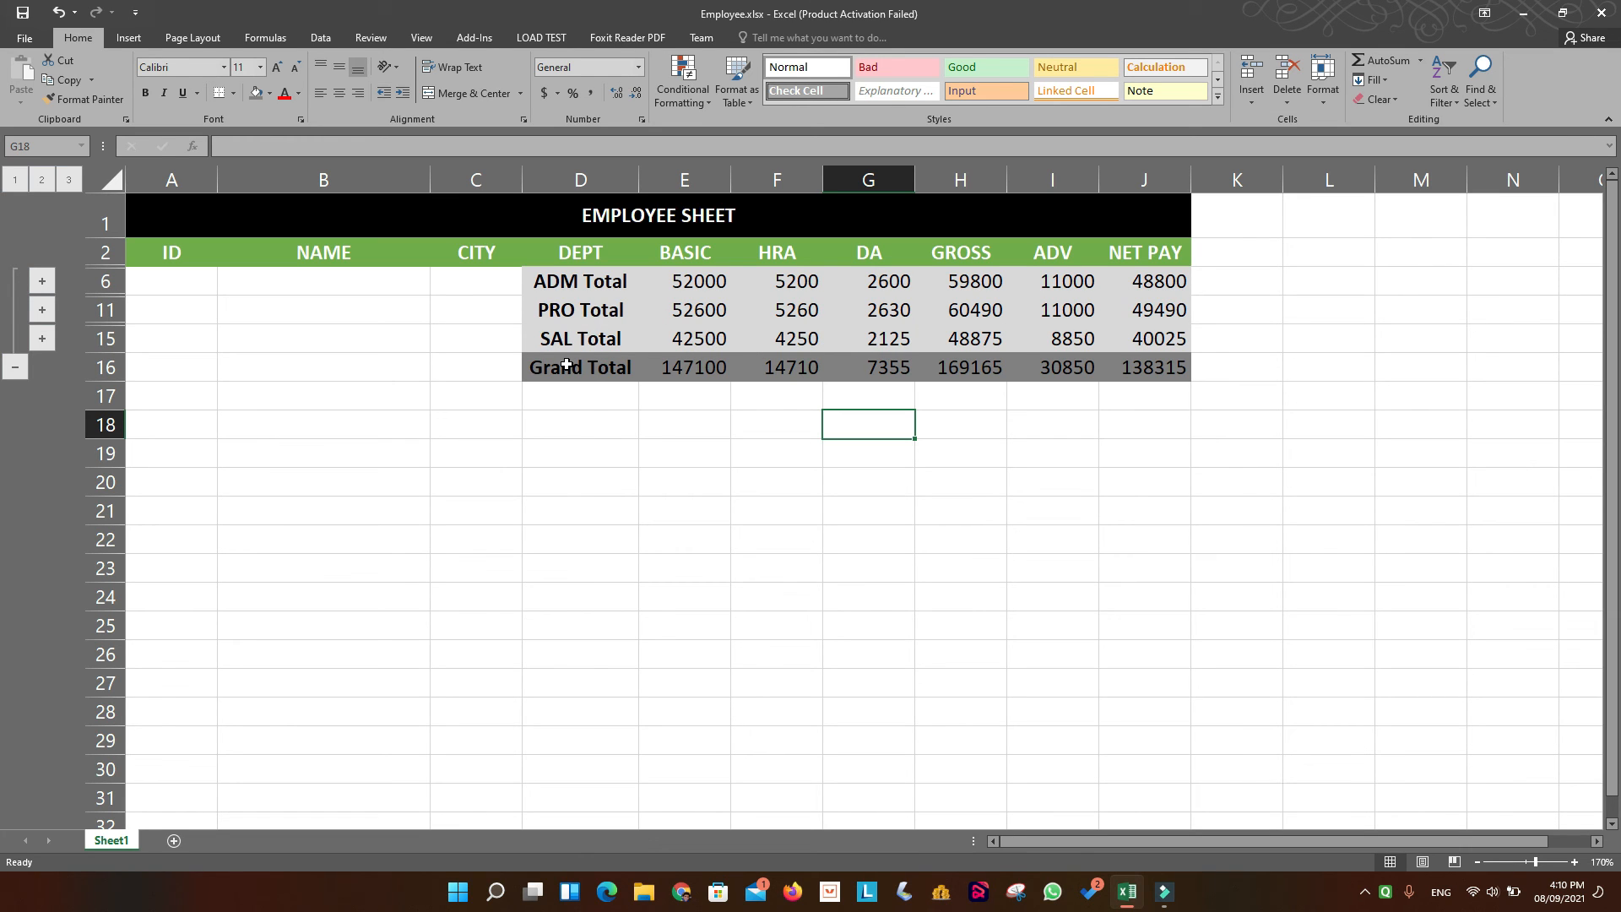
# Check the PRO details on their own, then expand the ADM, SAL and PRO groups to view all employee rows.
pyautogui.click(42, 313)
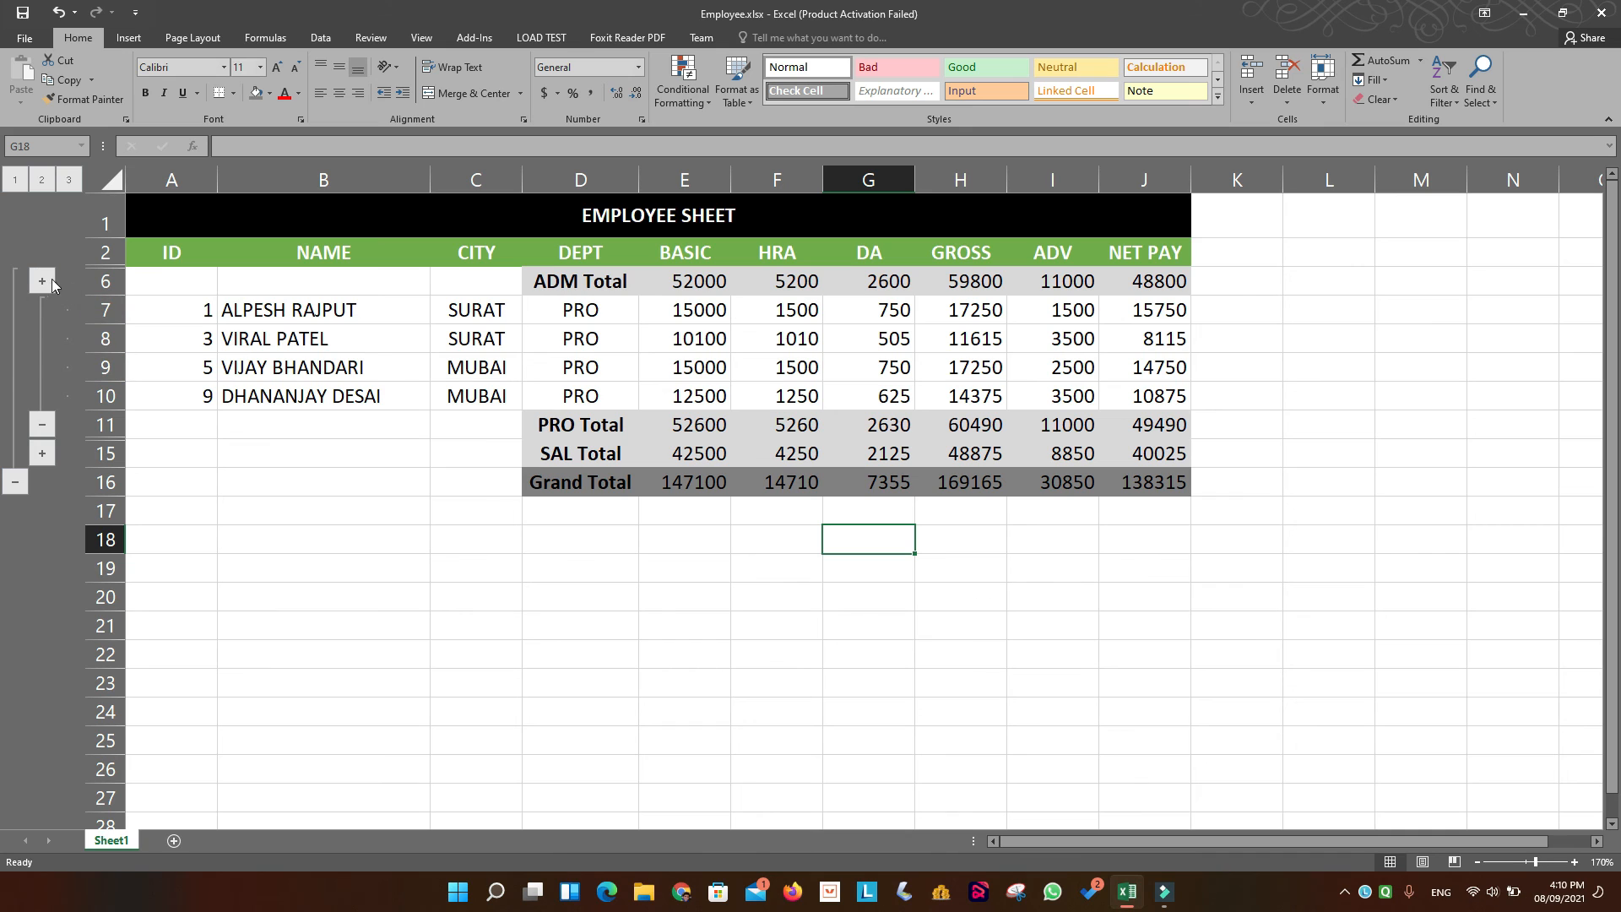
pyautogui.click(41, 428)
pyautogui.click(45, 280)
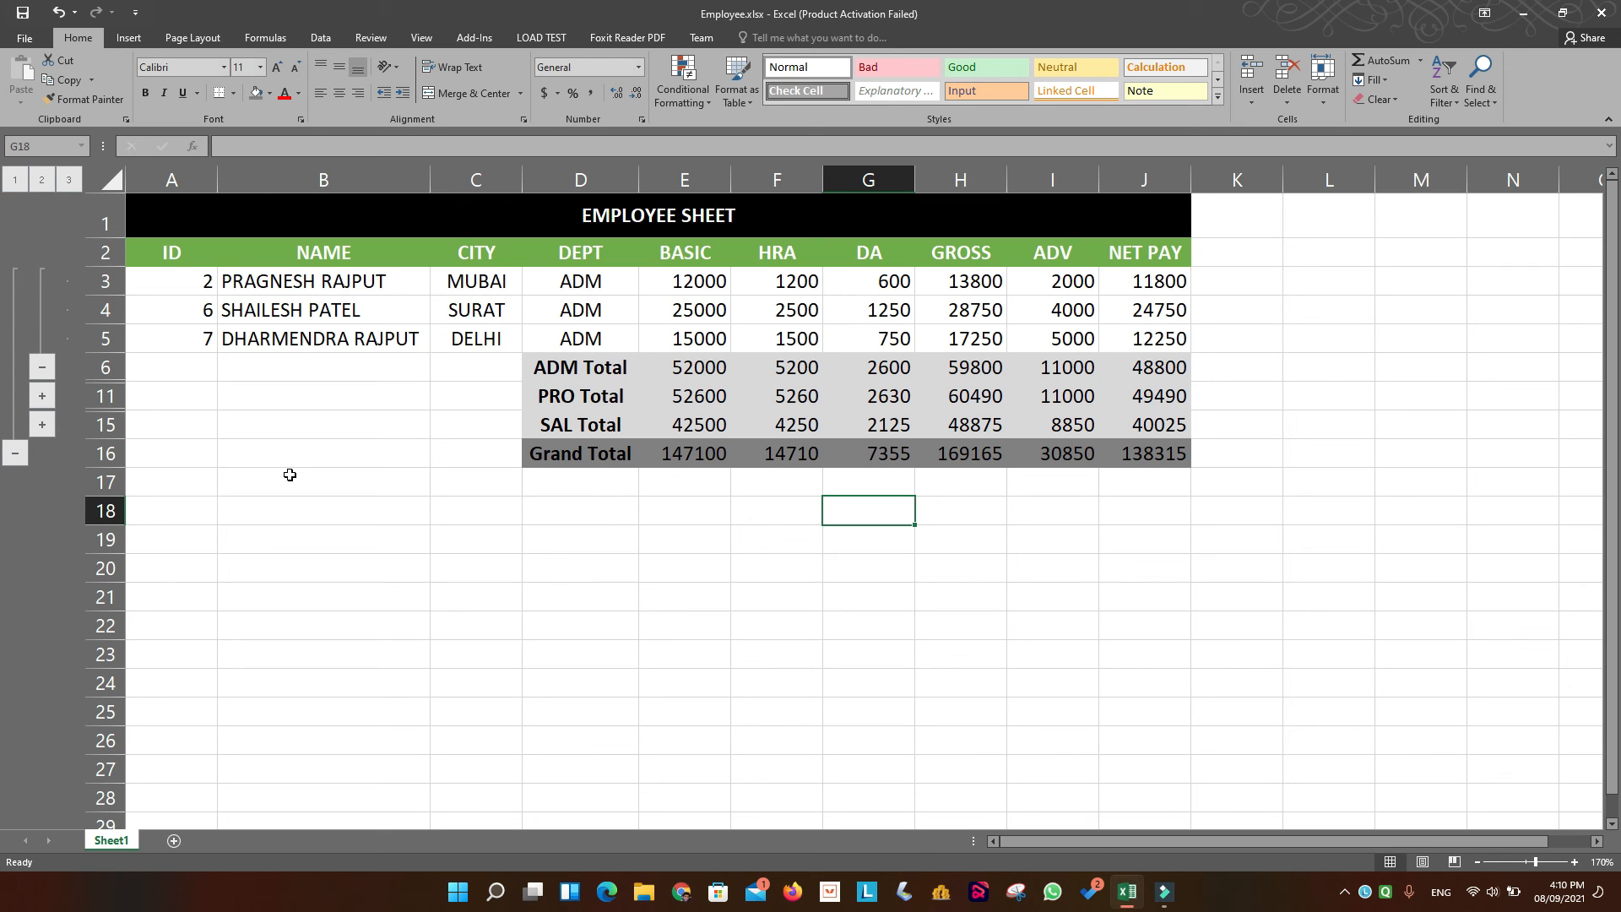
pyautogui.click(47, 423)
pyautogui.click(44, 398)
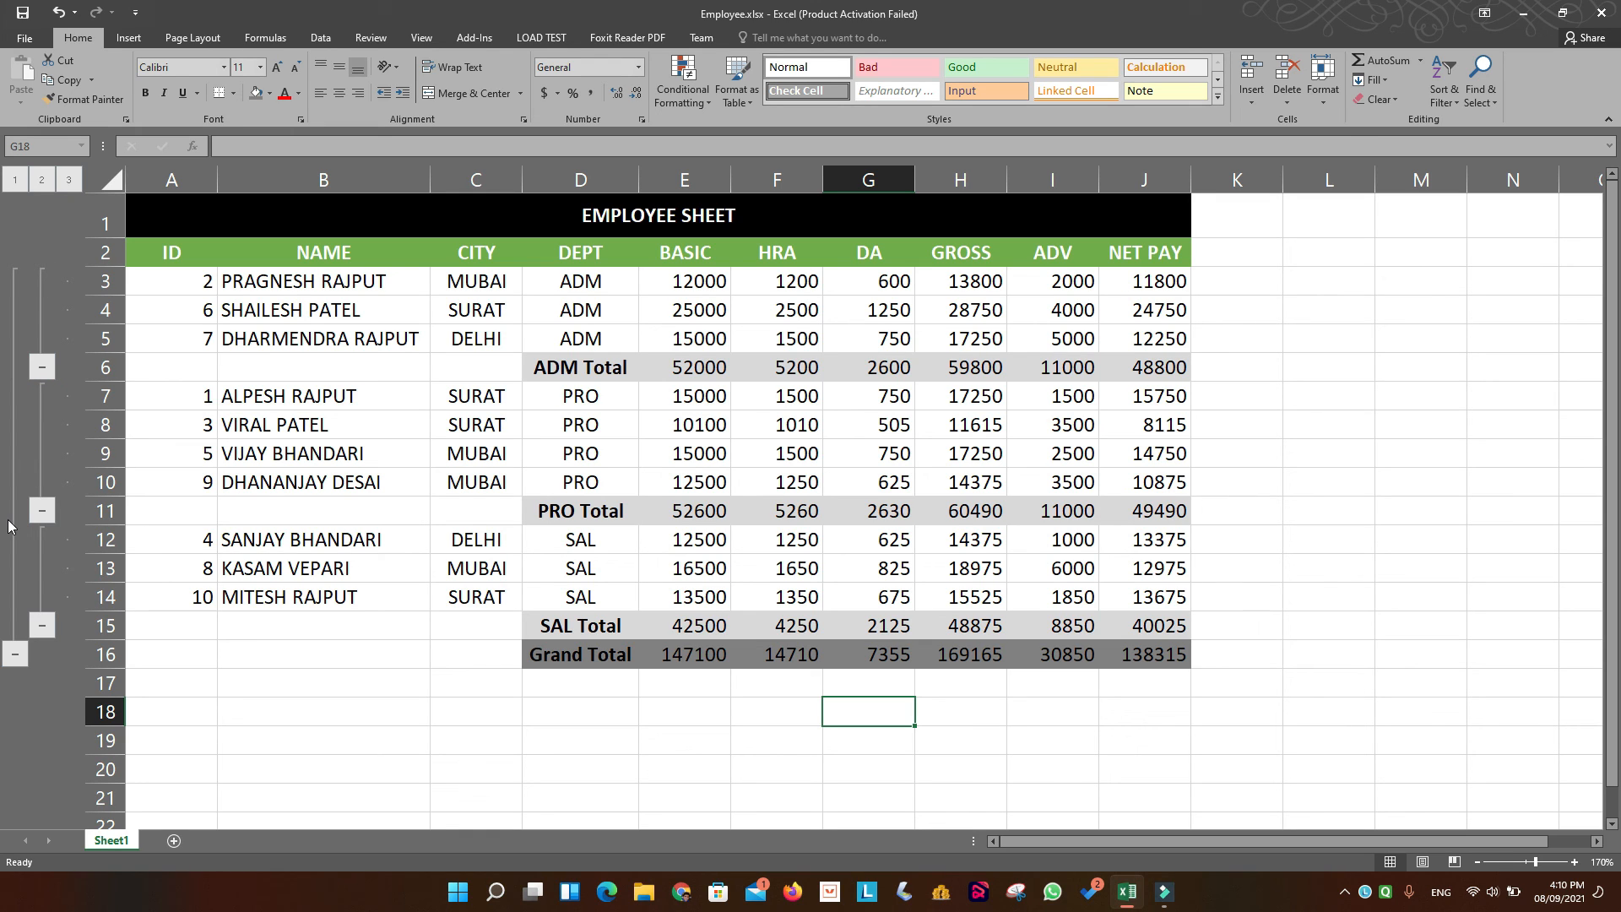
# Ungroup the rows of the subtotaled table A2:J16 and clear its remaining outline.
pyautogui.moveTo(148, 253); pyautogui.dragTo(1136, 659)
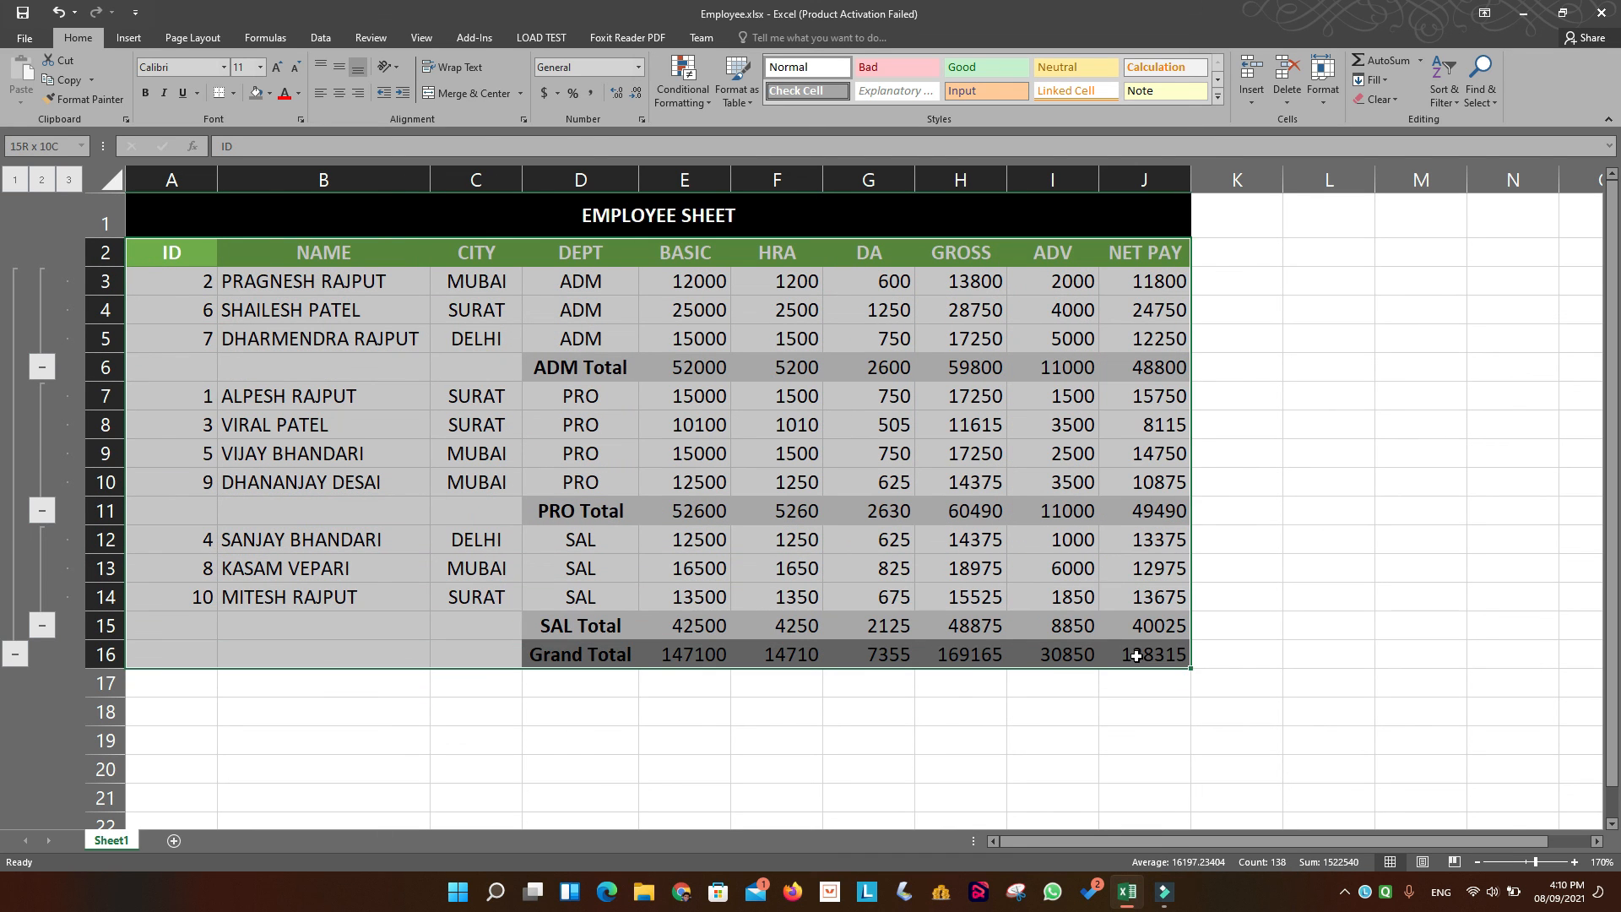
pyautogui.click(333, 38)
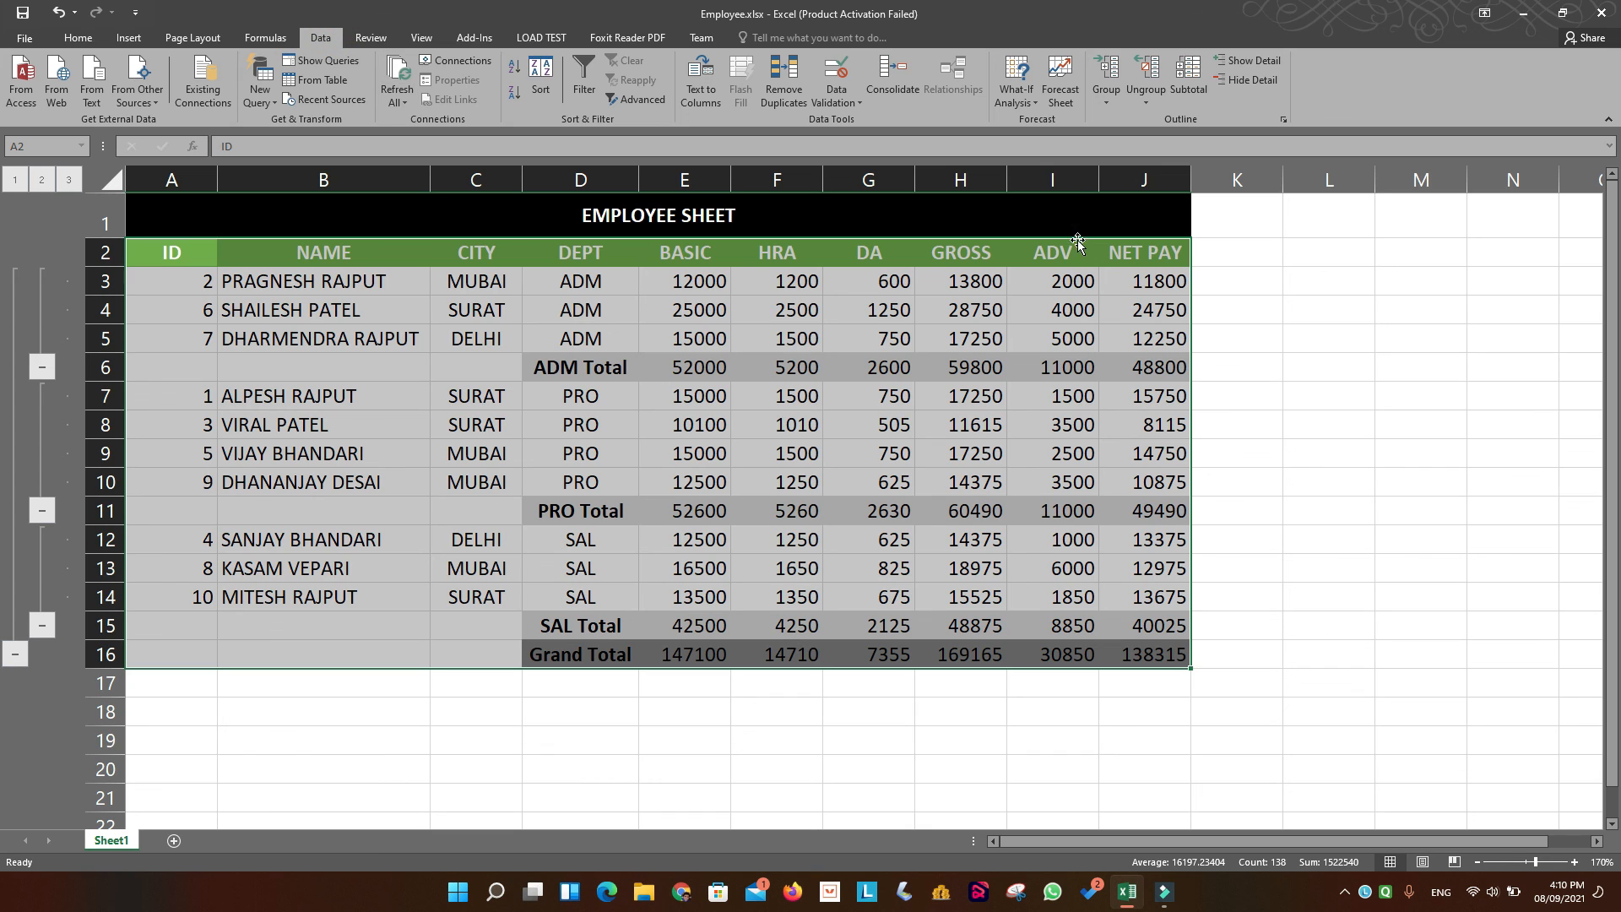
pyautogui.click(1149, 75)
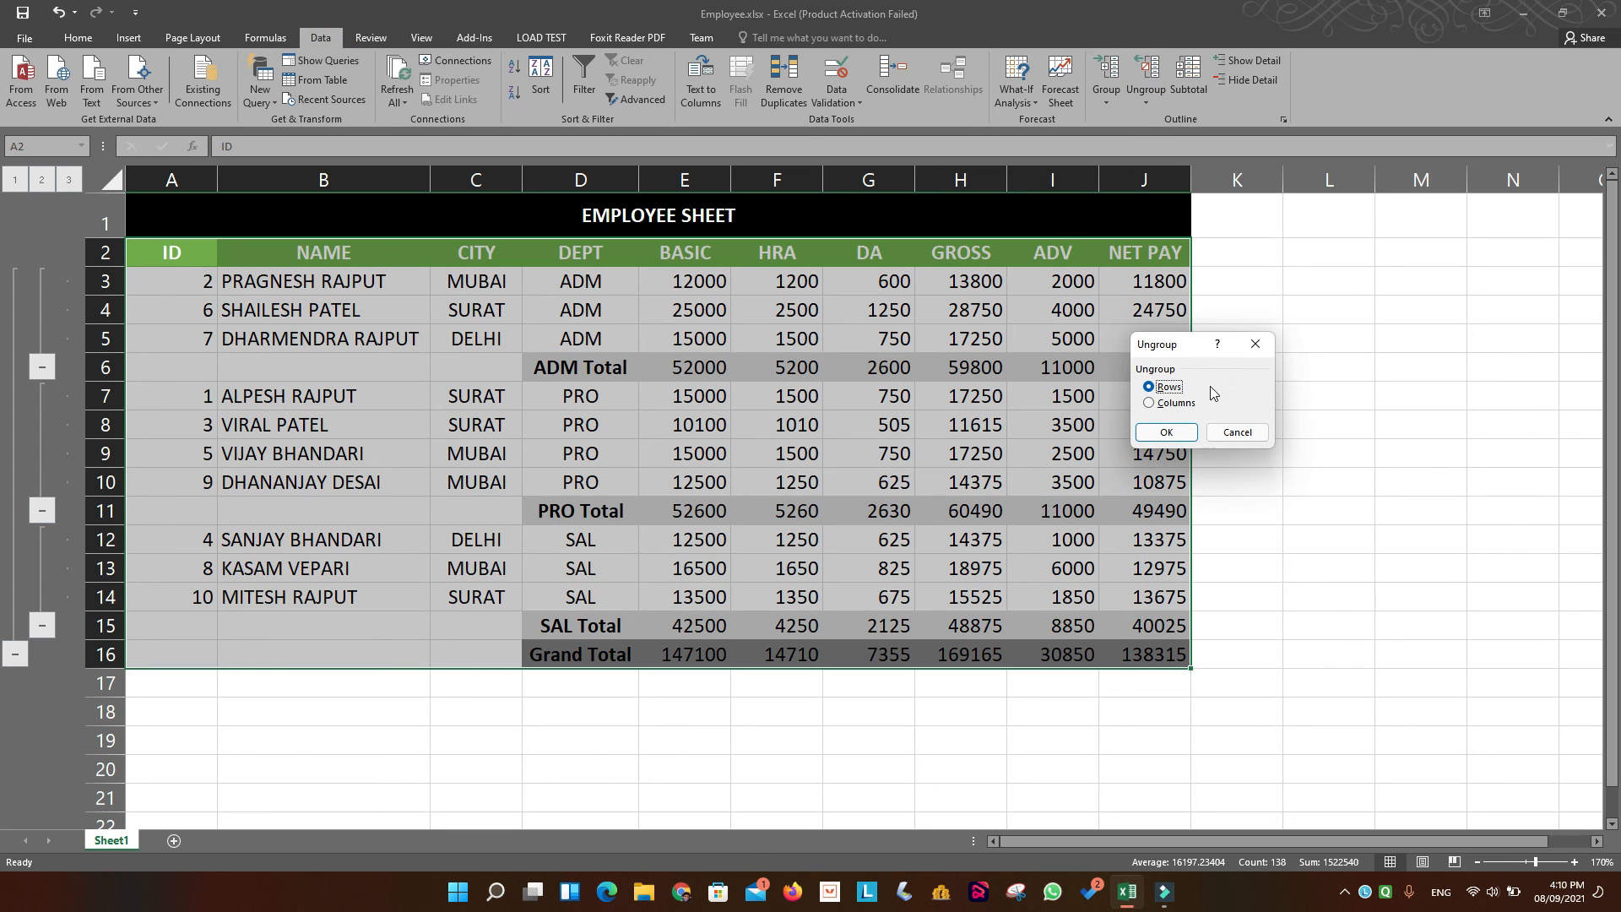
pyautogui.click(1182, 431)
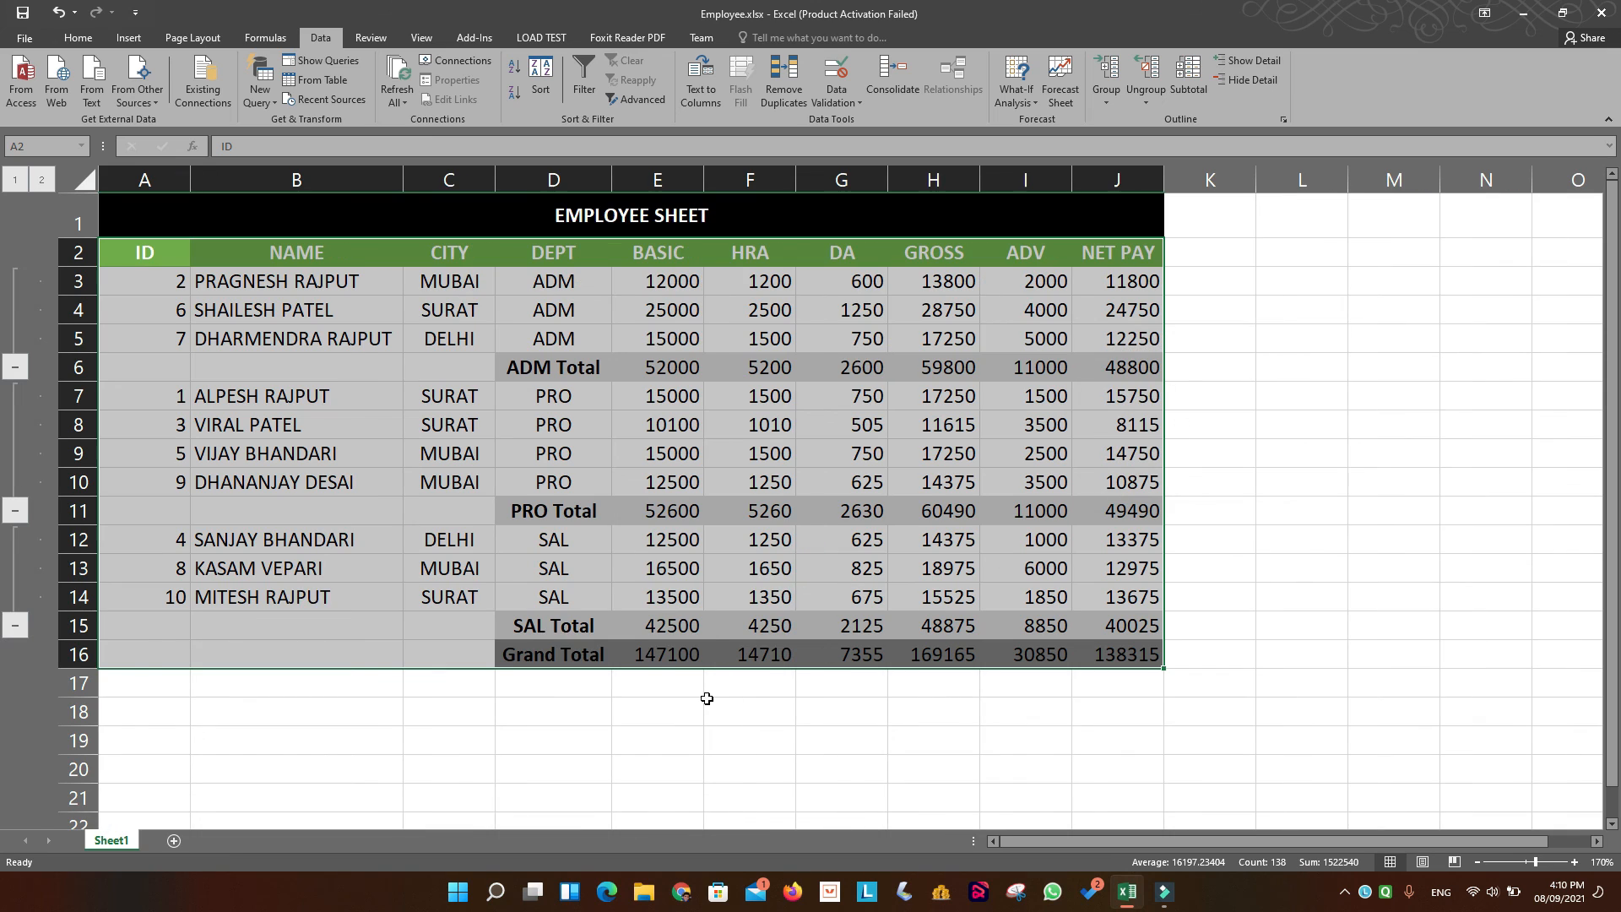
pyautogui.click(1145, 95)
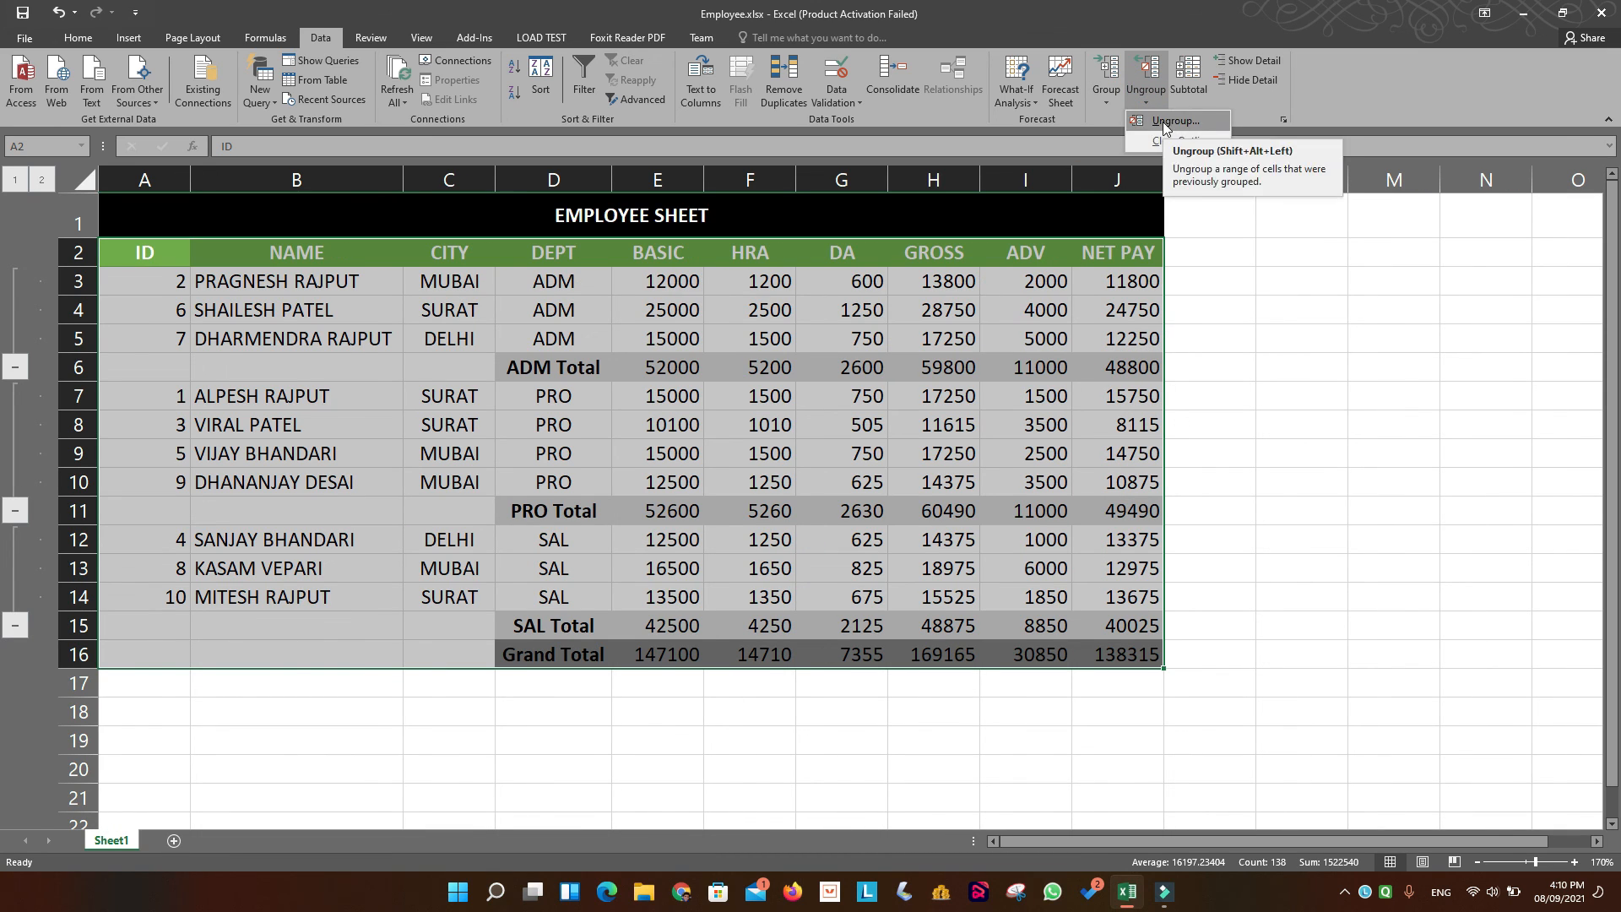
pyautogui.click(1170, 139)
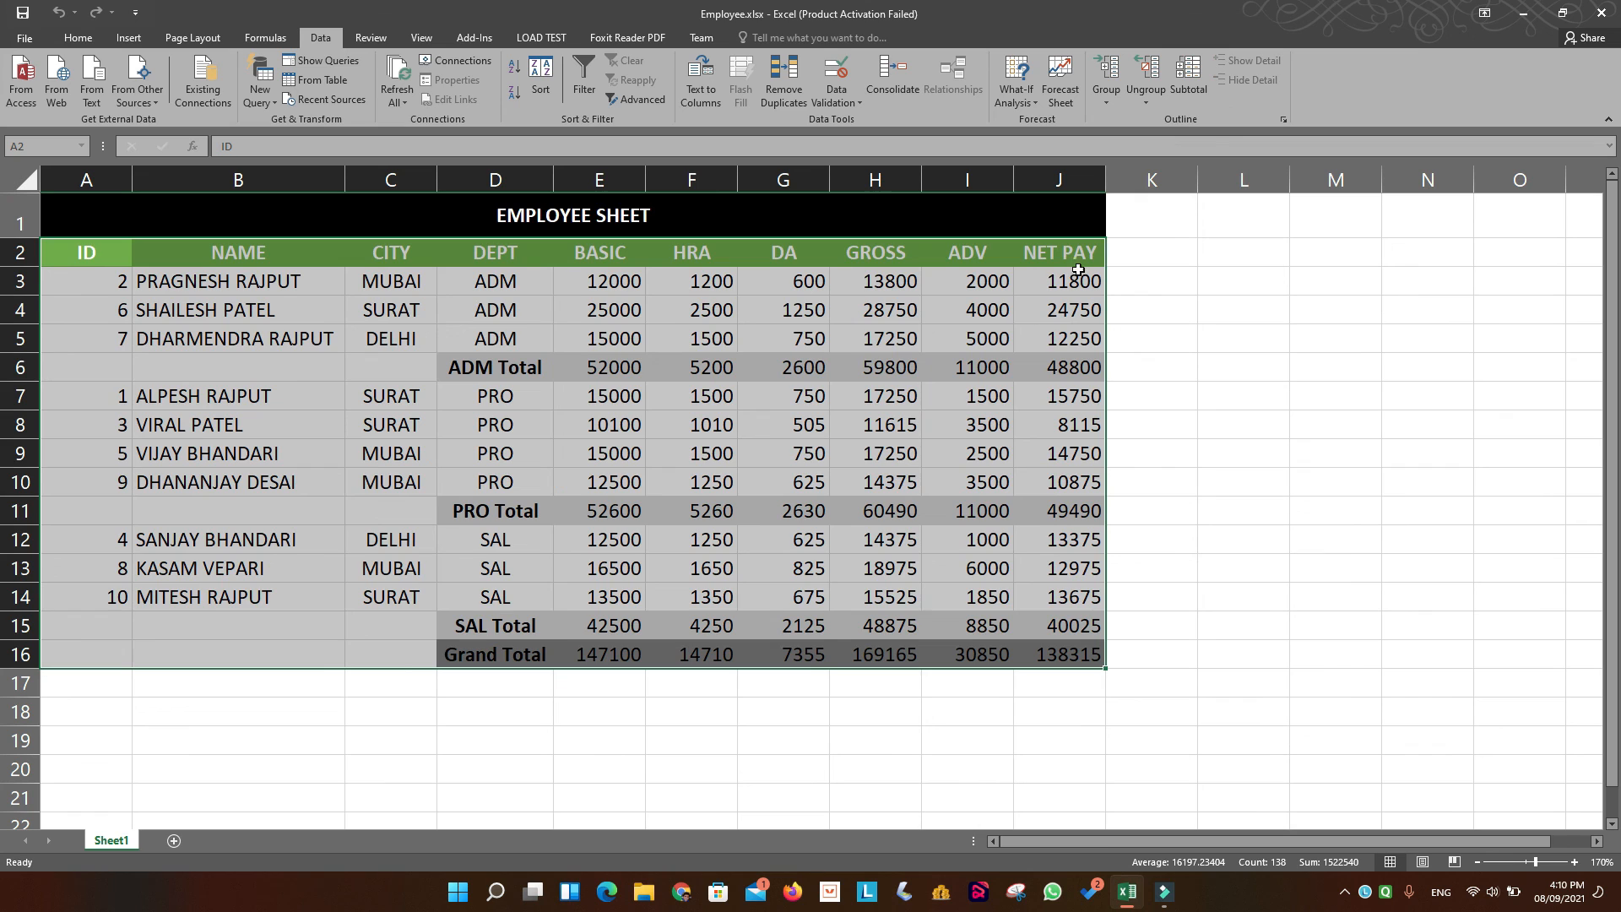
pyautogui.click(620, 739)
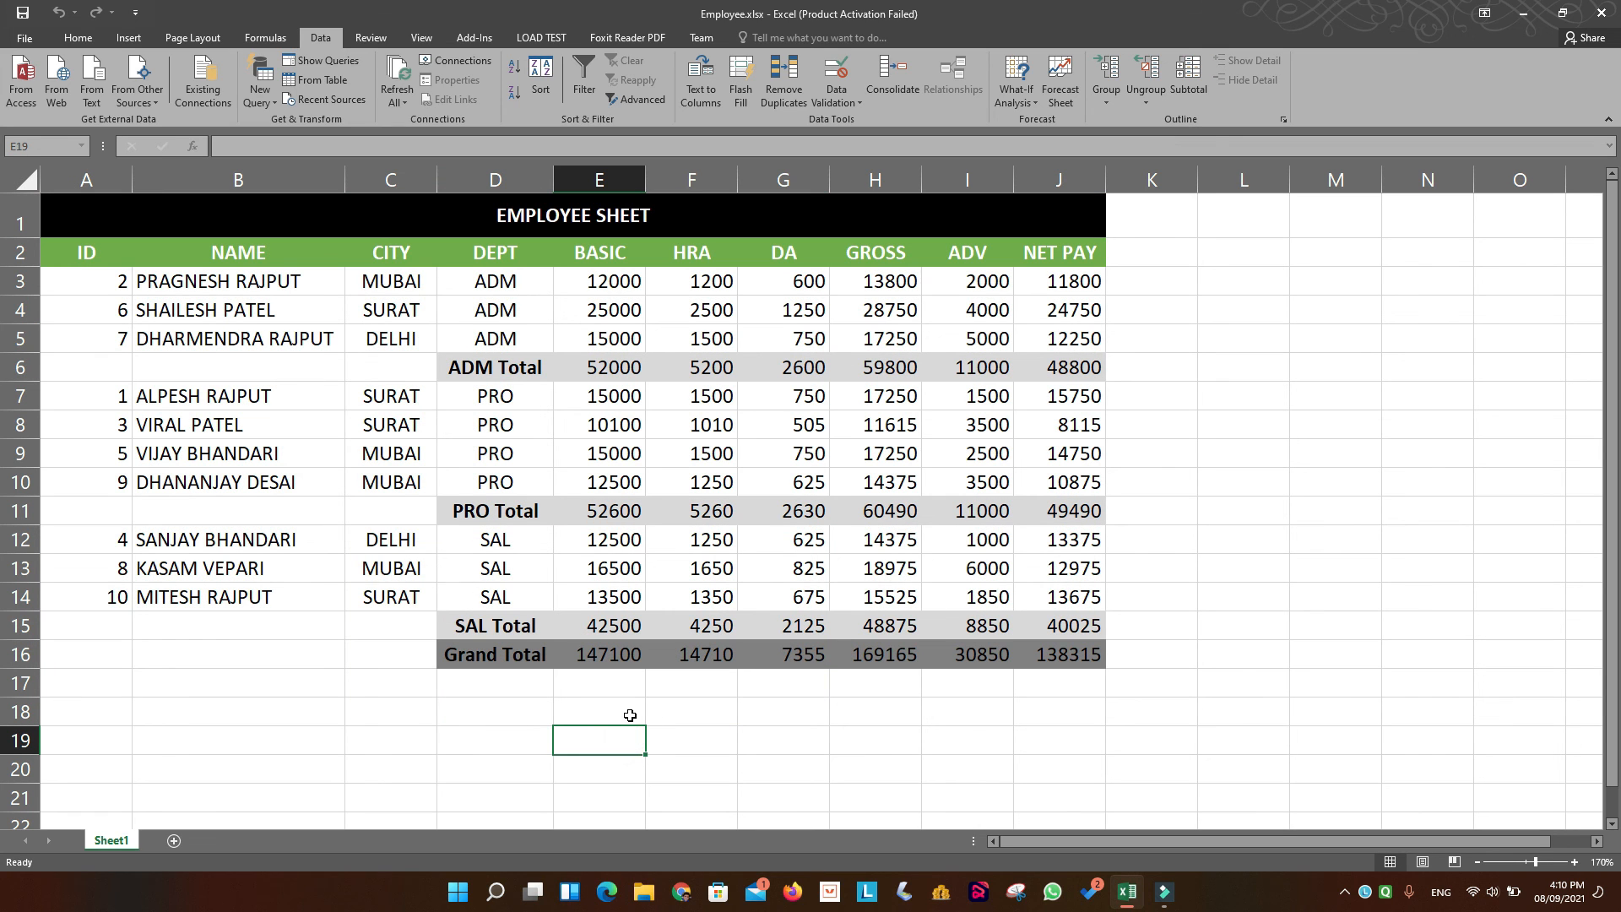